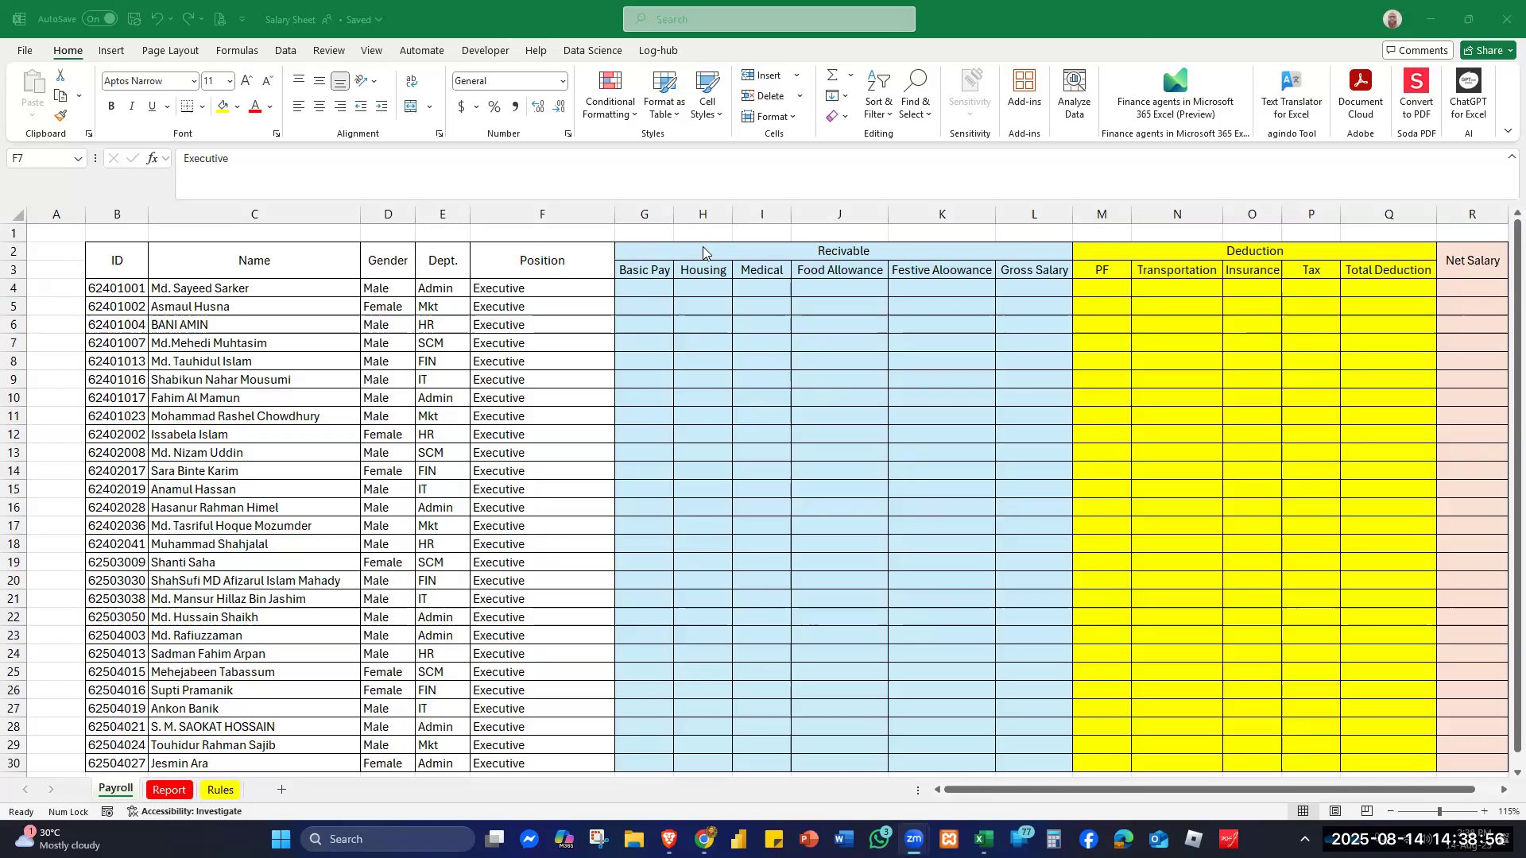
# - Look over the Rules and Report sheets, then return to the Payroll sheet
pyautogui.click(220, 790)
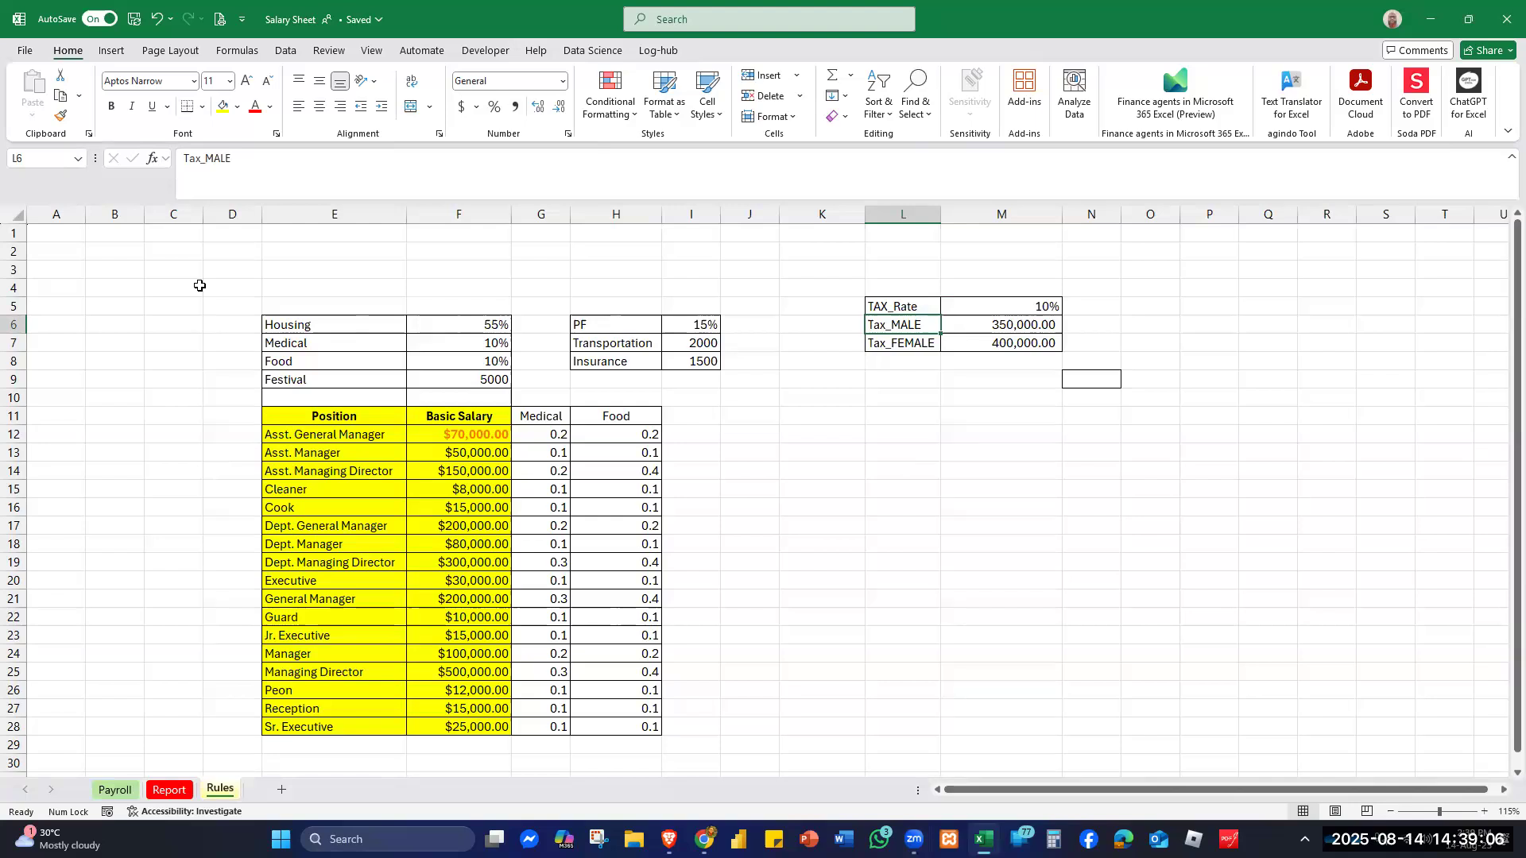
pyautogui.click(169, 790)
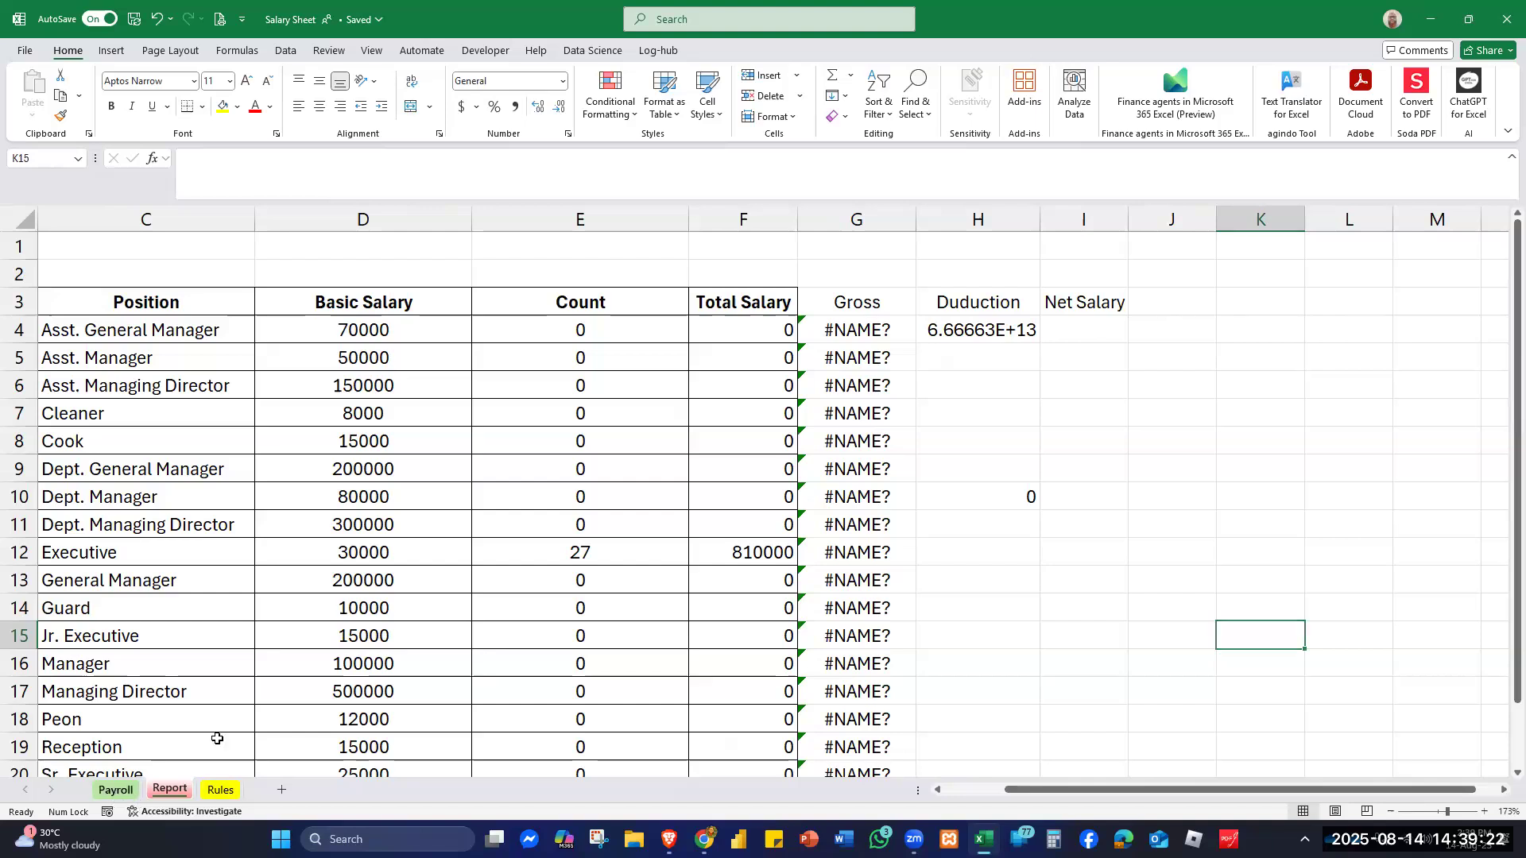
pyautogui.hotkey('ctrl', 'pageup')
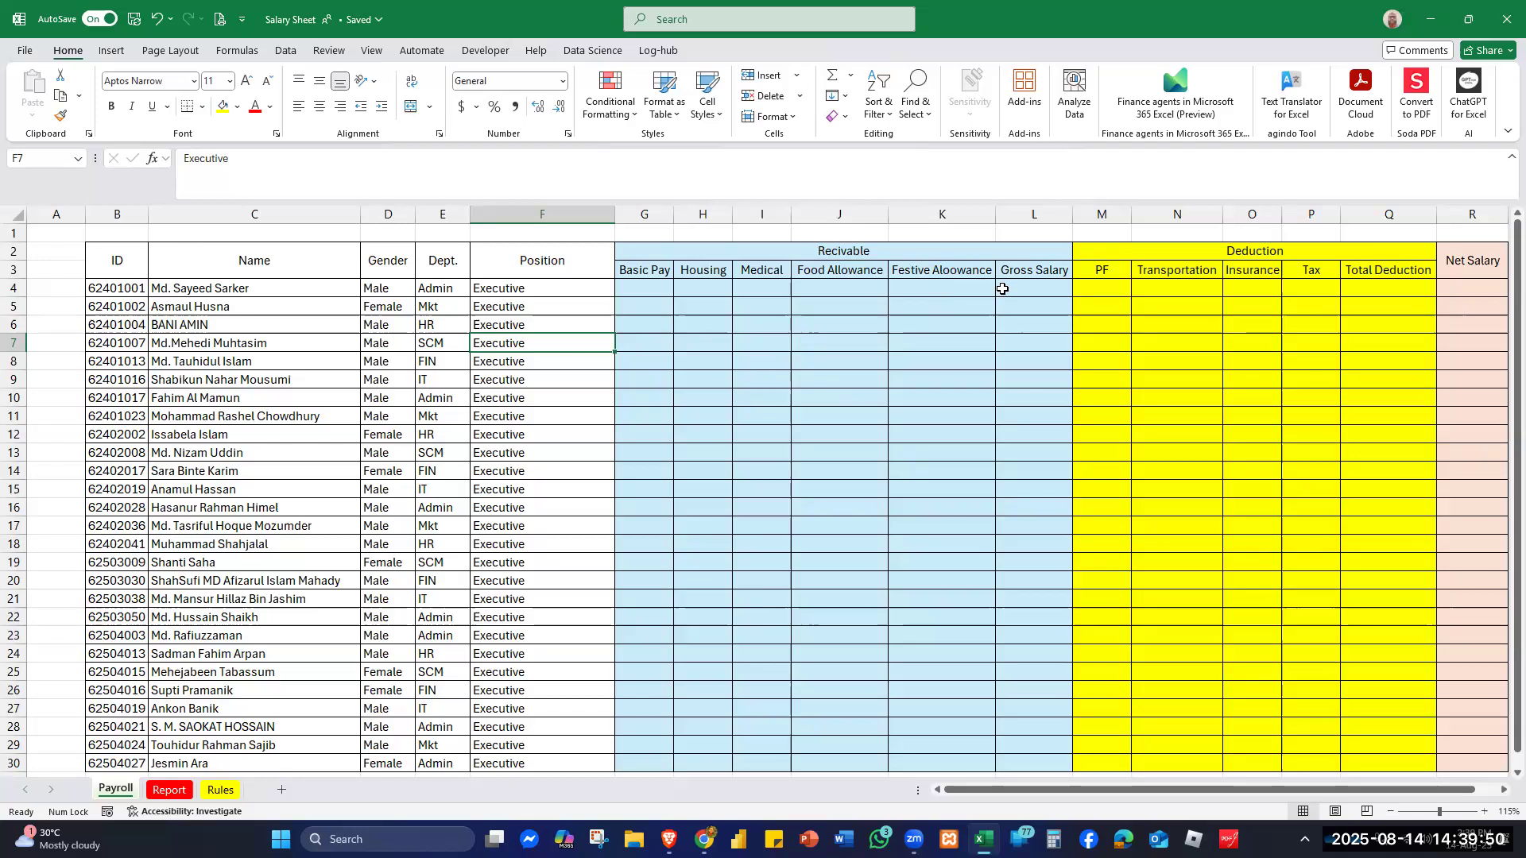
# - Correct the K3 header from 'Festive Aloowance' to 'Festive Allowance'
pyautogui.click(931, 267)
pyautogui.click(236, 157)
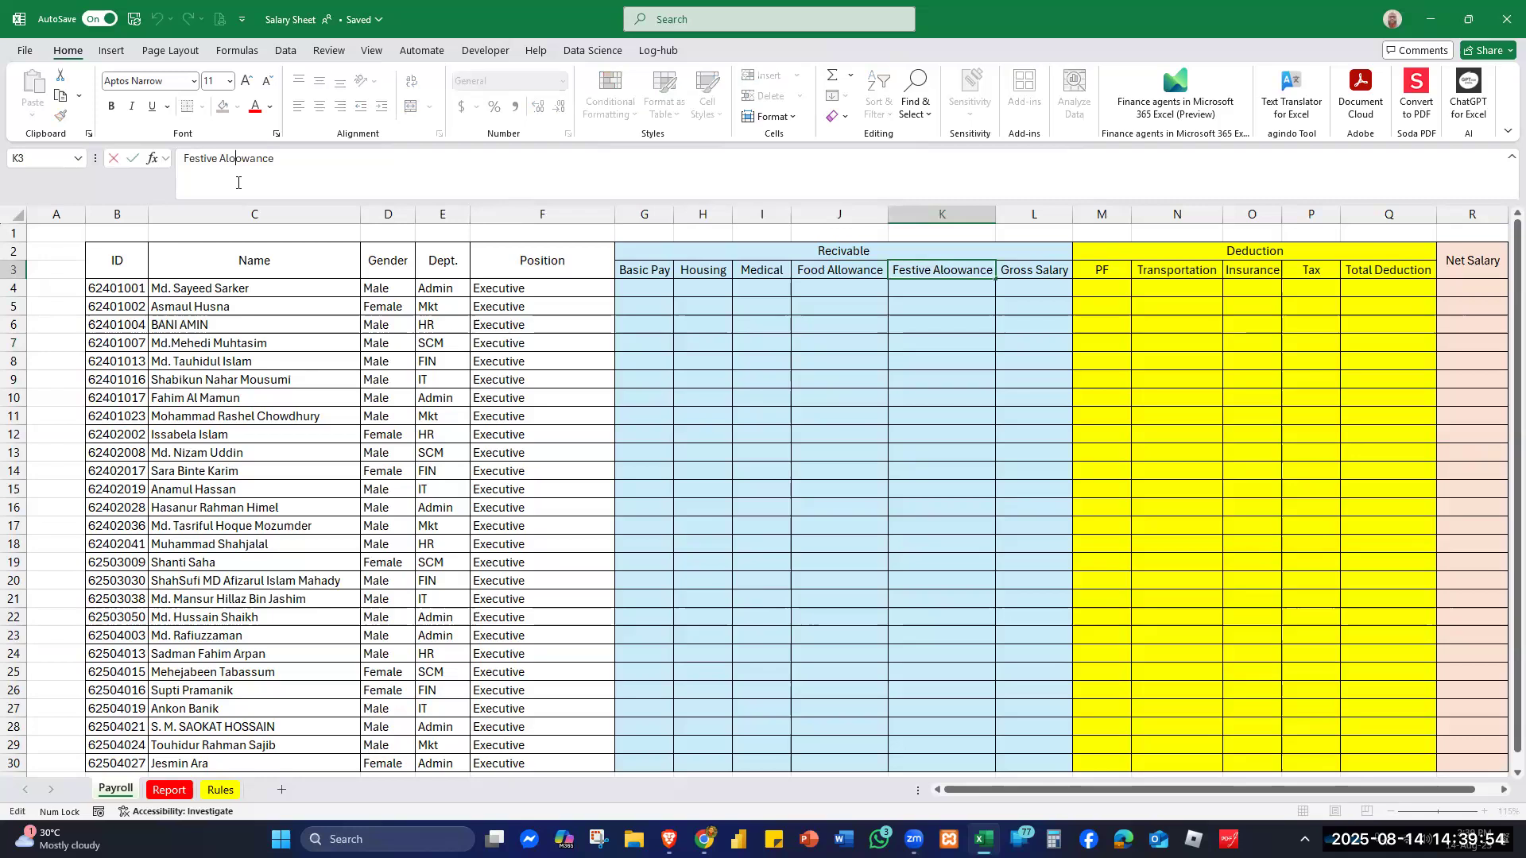
pyautogui.press('BackSpace')
pyautogui.write('l')
pyautogui.press('Return')
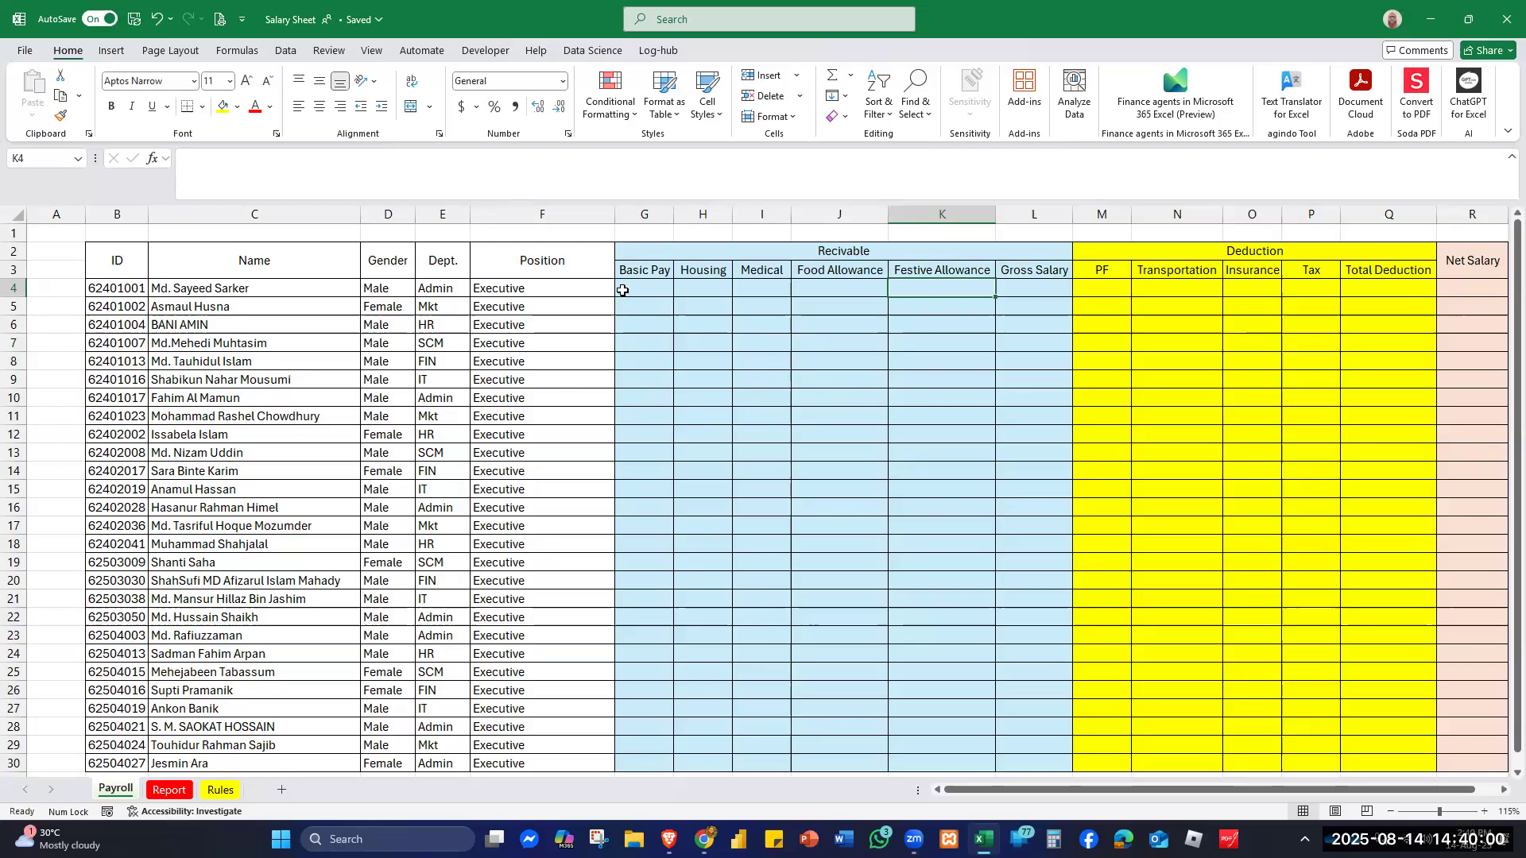
# - Point out the first empty Gross Salary, PF, Transportation, Insurance, Tax, Total Deduction and Net Salary cells
pyautogui.click(1039, 288)
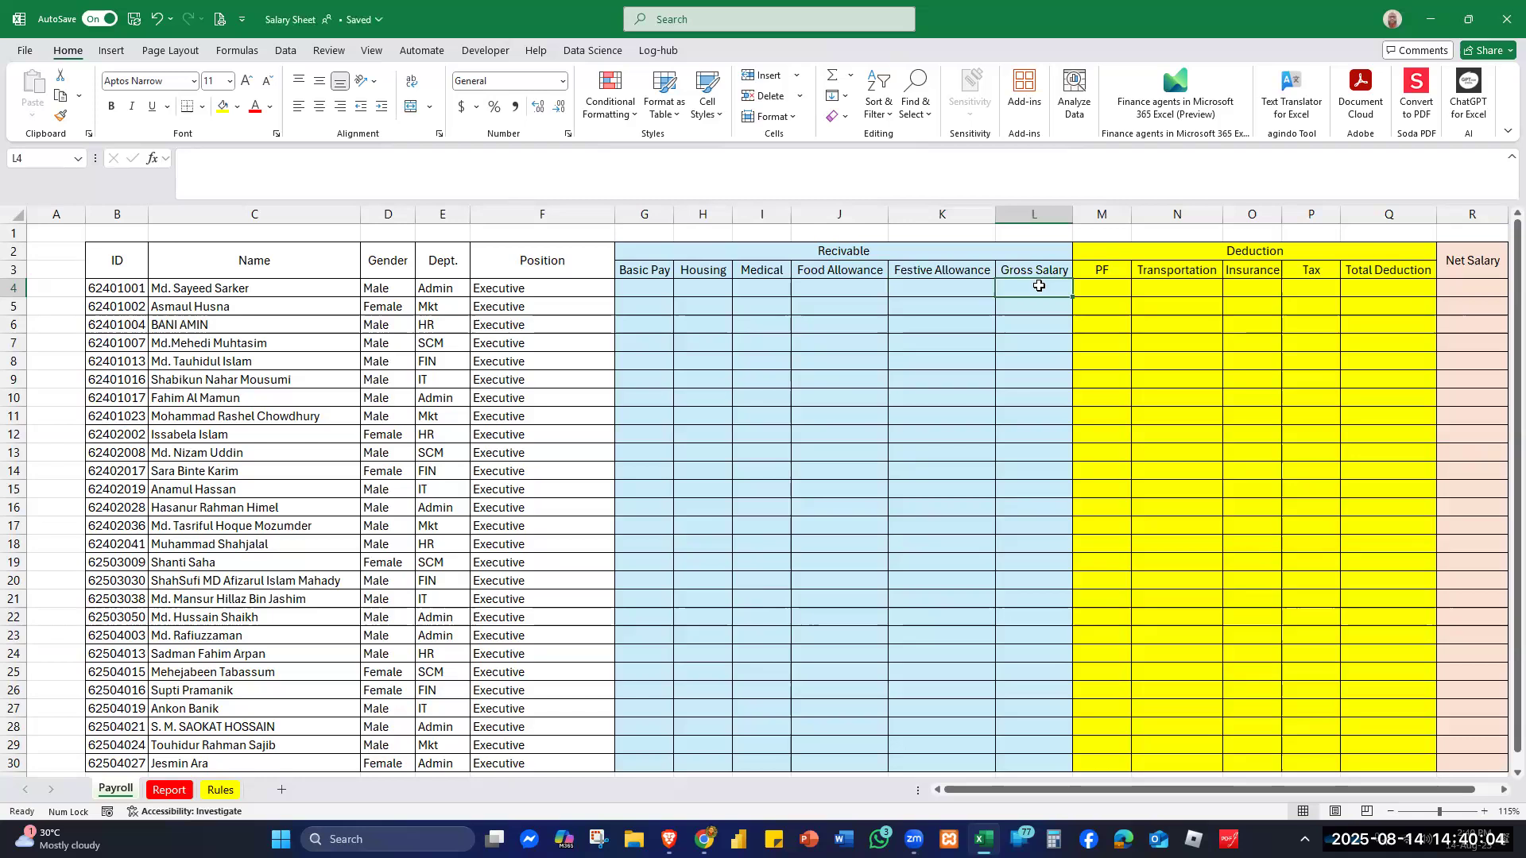
pyautogui.click(1104, 296)
pyautogui.click(1212, 287)
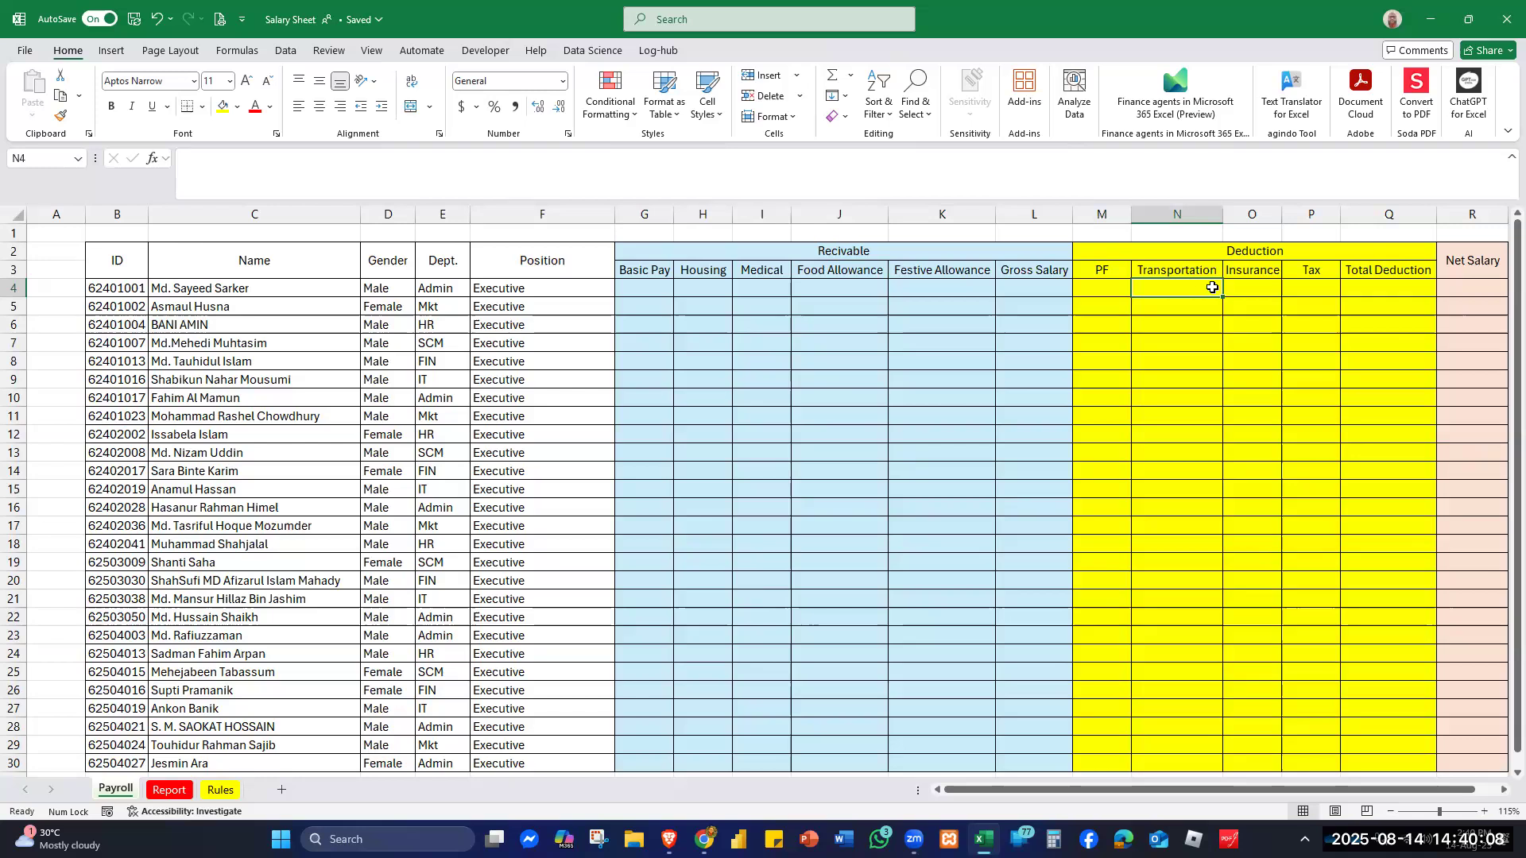
pyautogui.click(1252, 288)
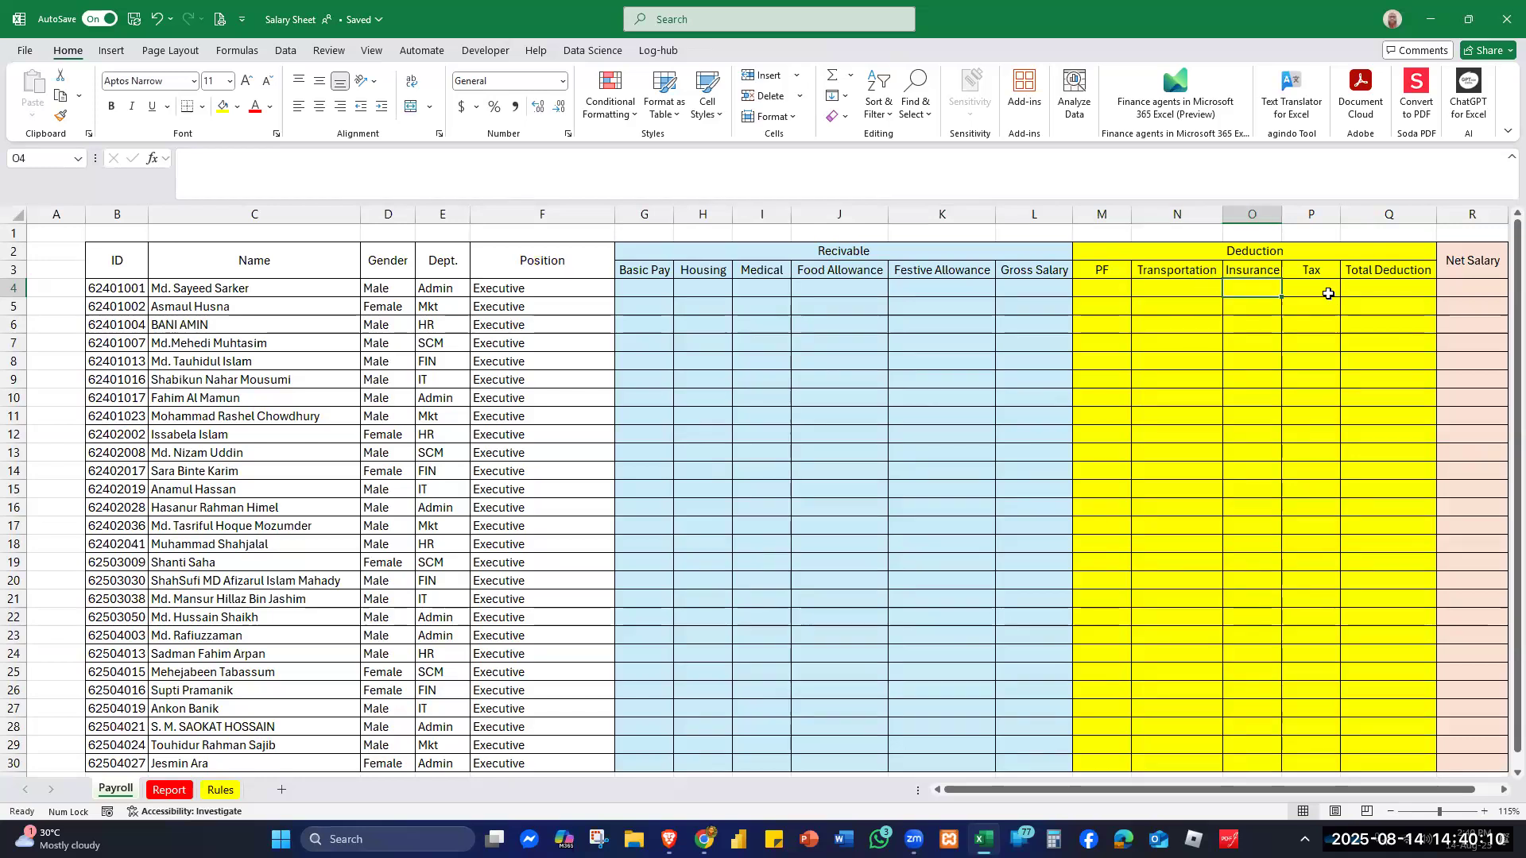
pyautogui.click(1330, 292)
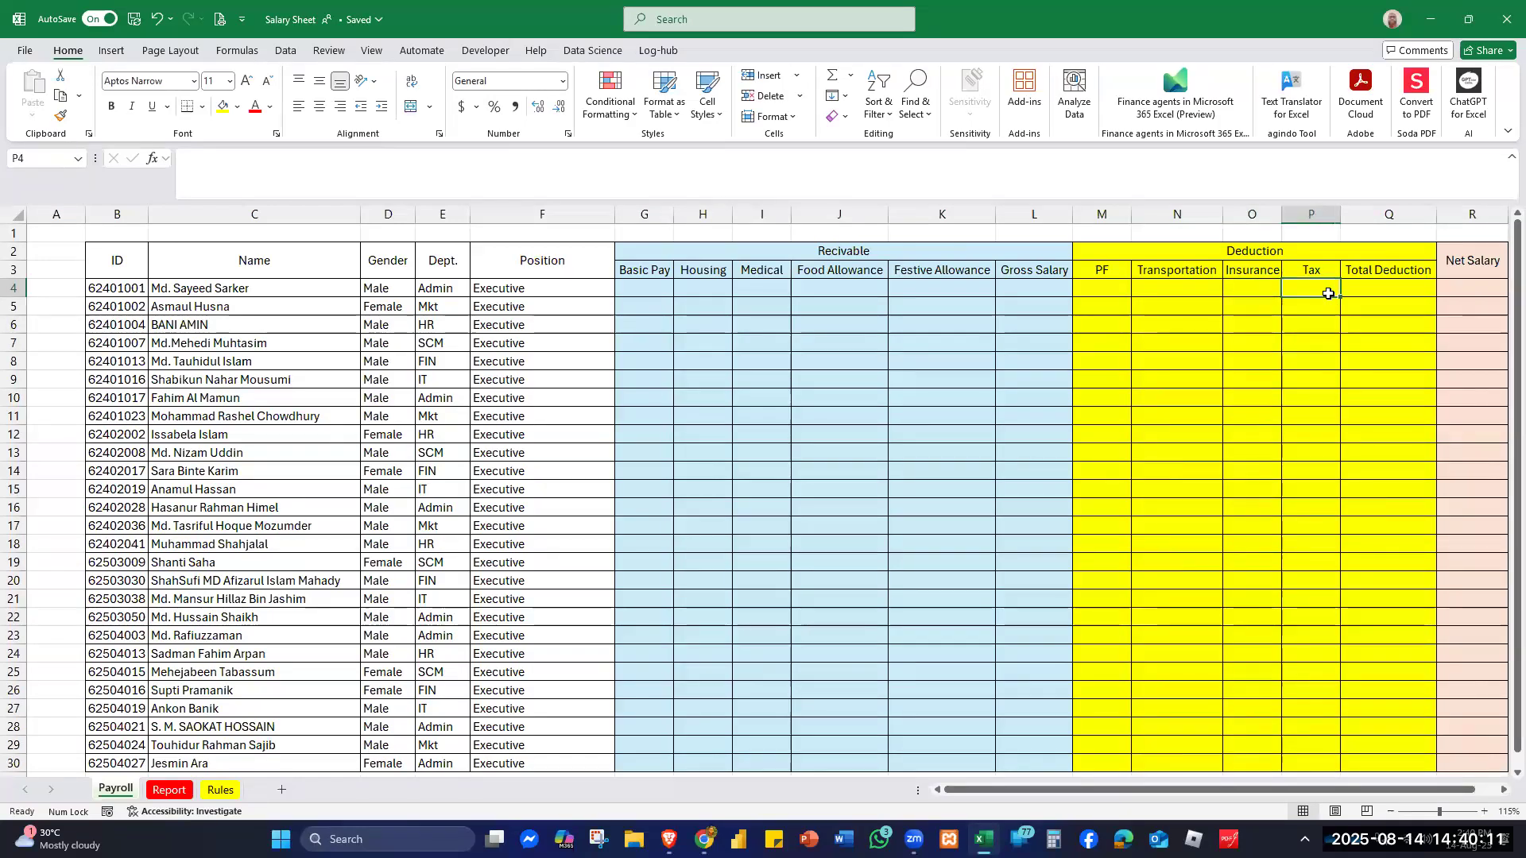
pyautogui.click(1398, 291)
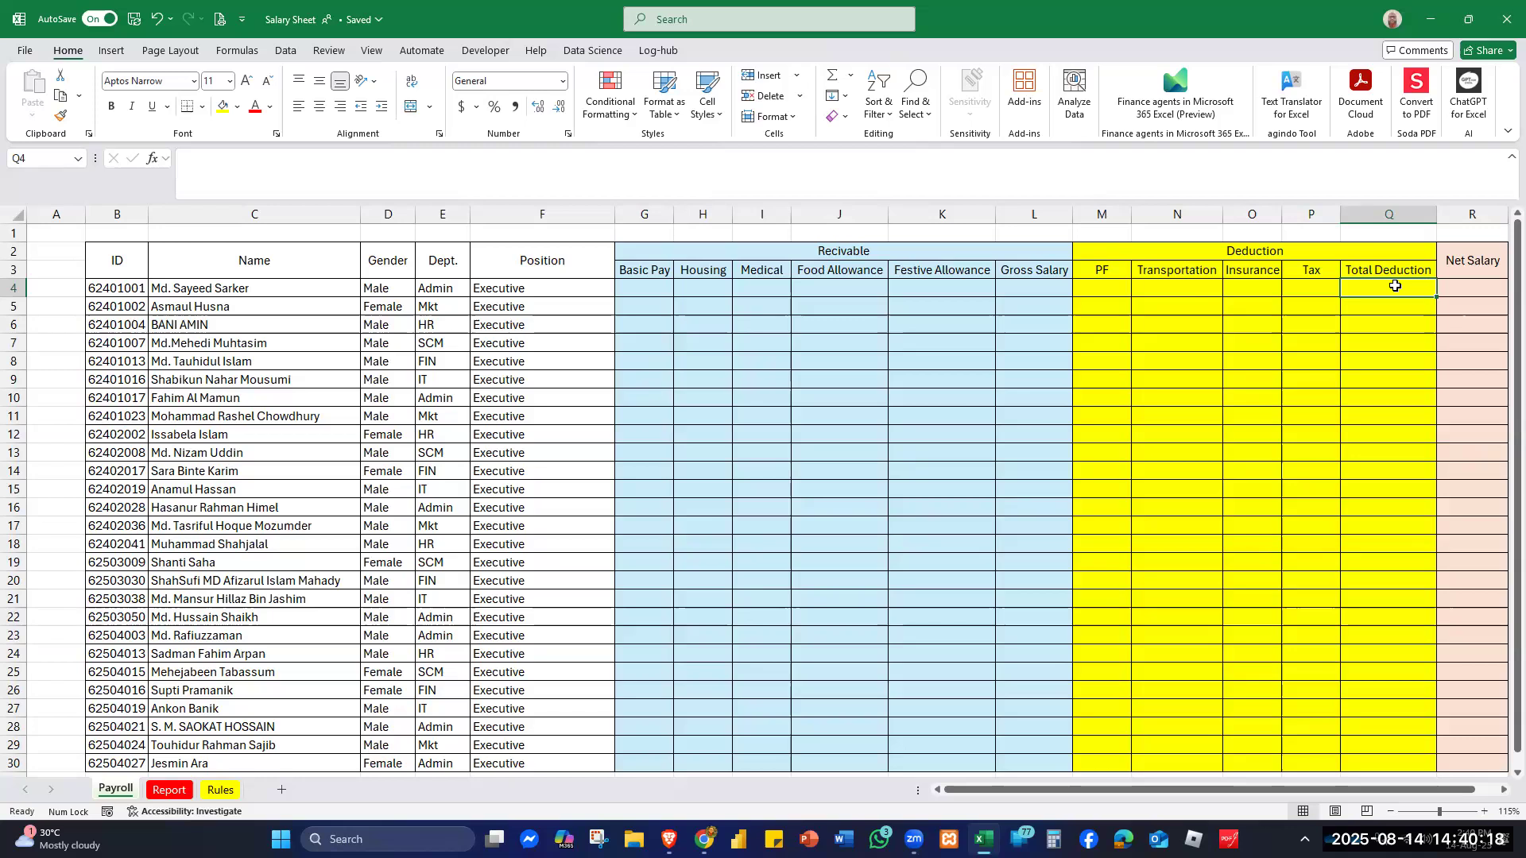
pyautogui.click(1477, 295)
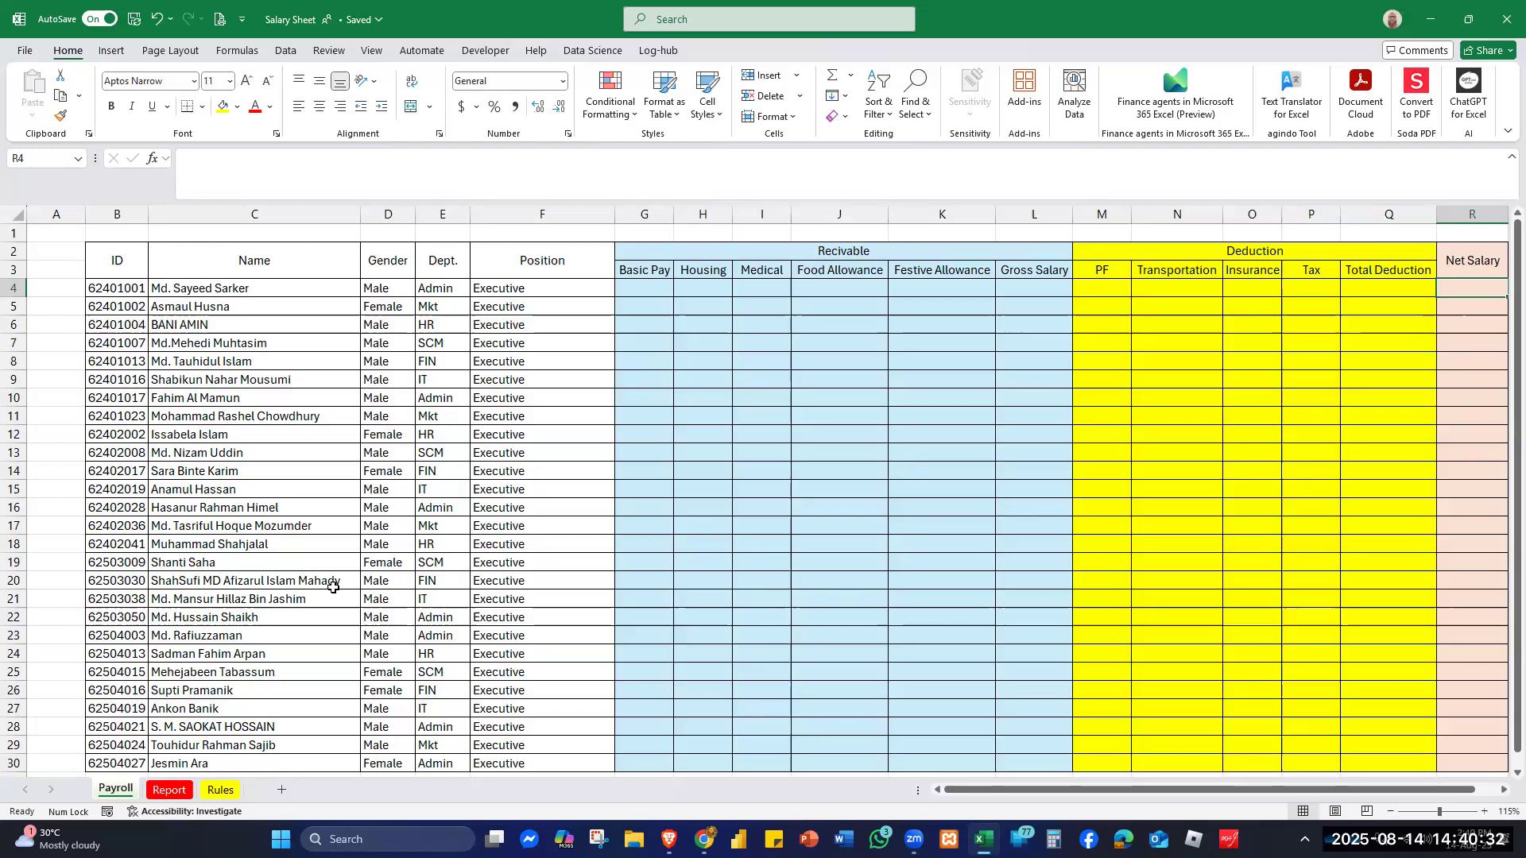
# - Switch to the Rules sheet showing allowance rates, basic salaries and the 10% tax rate
pyautogui.click(218, 790)
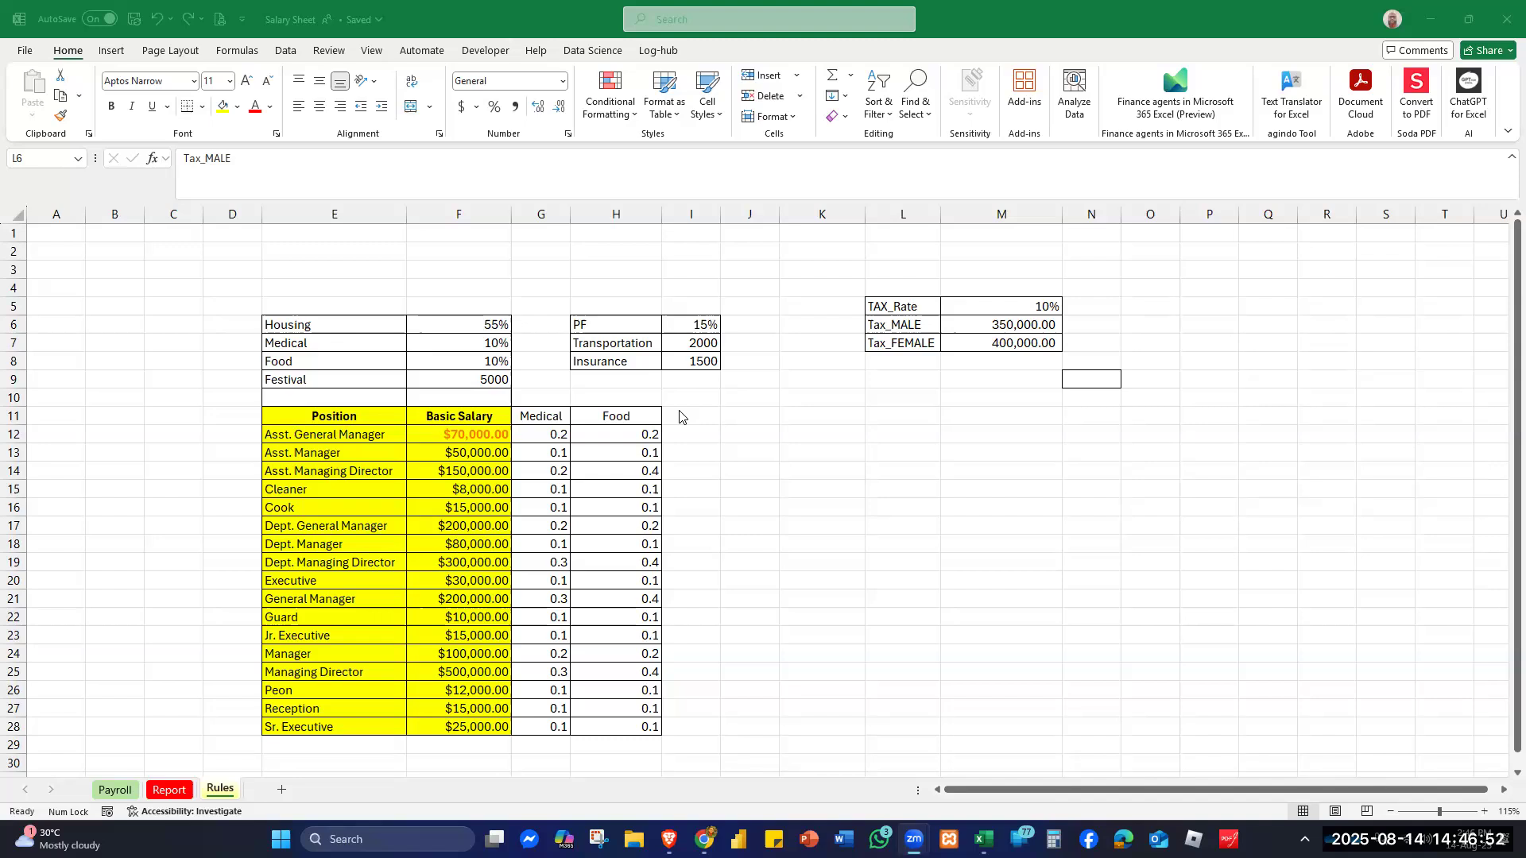
# - Name Rules cells I6 pf, I7 transport and I8 insurance through the Name Box
pyautogui.click(872, 496)
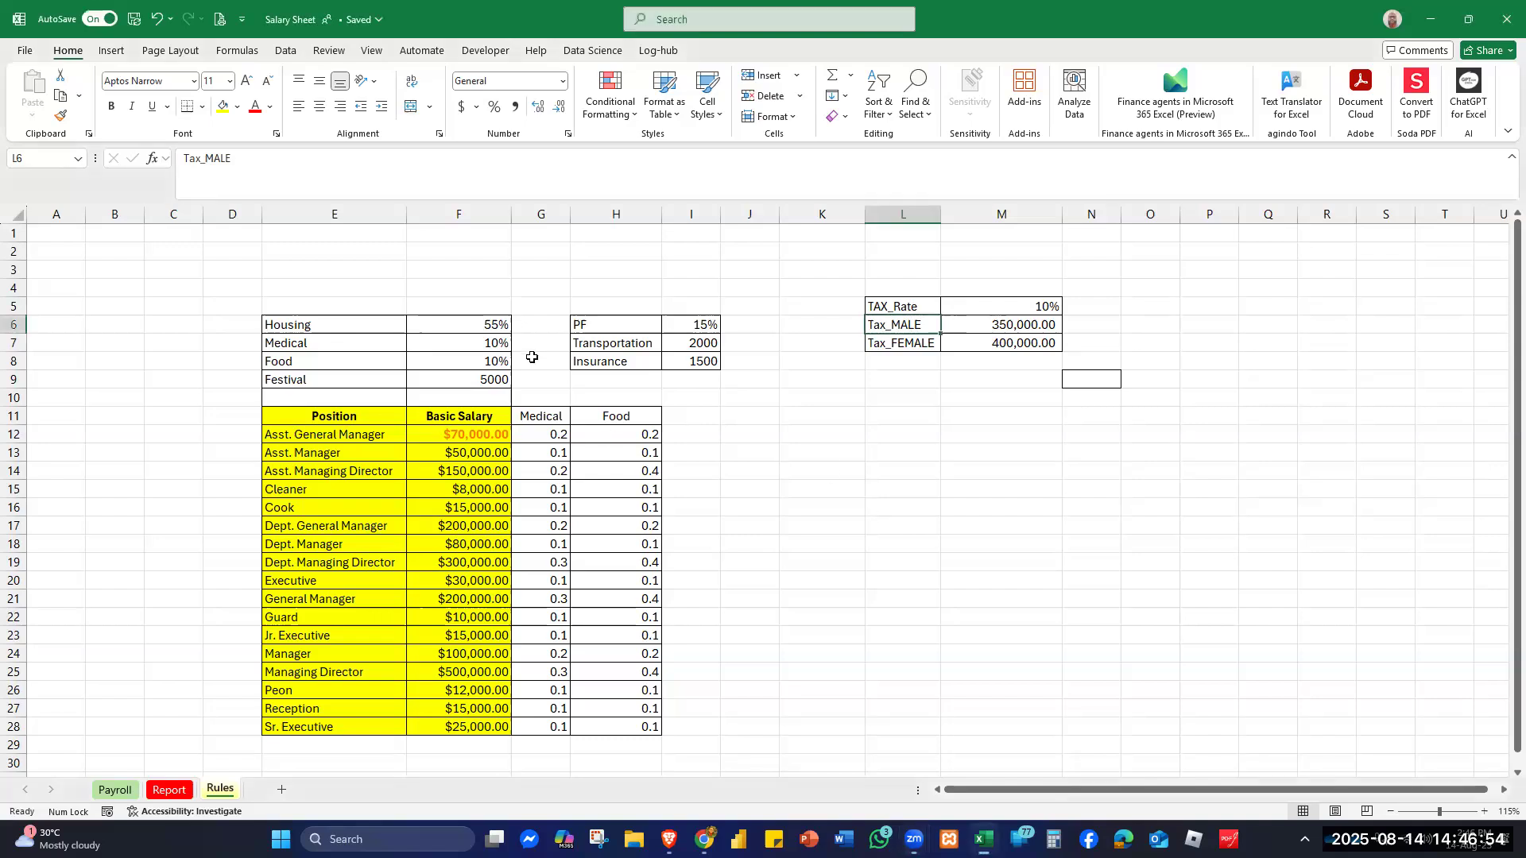
pyautogui.click(702, 327)
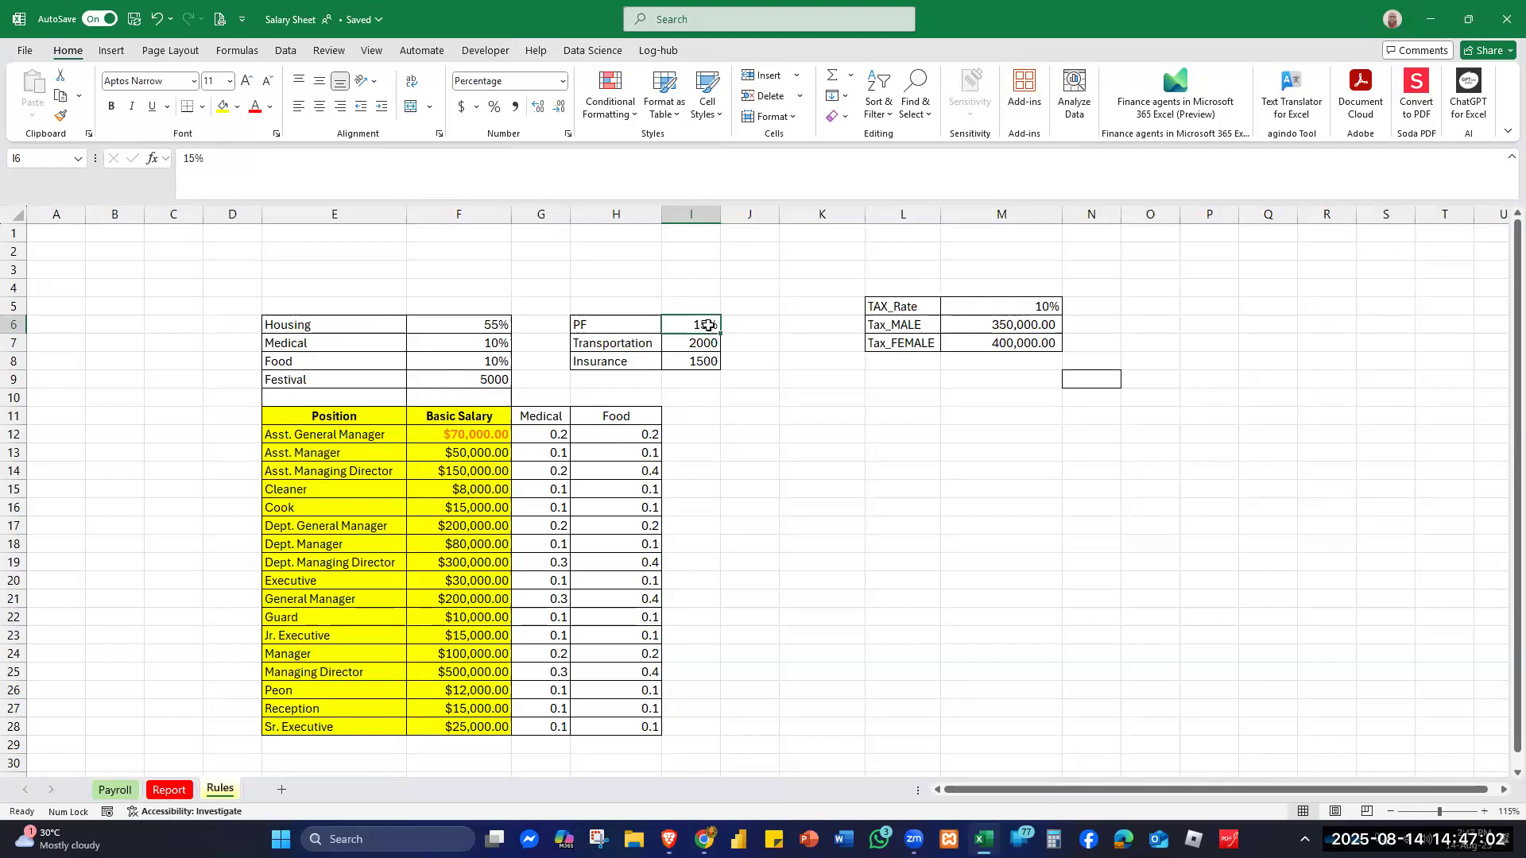
pyautogui.click(36, 159)
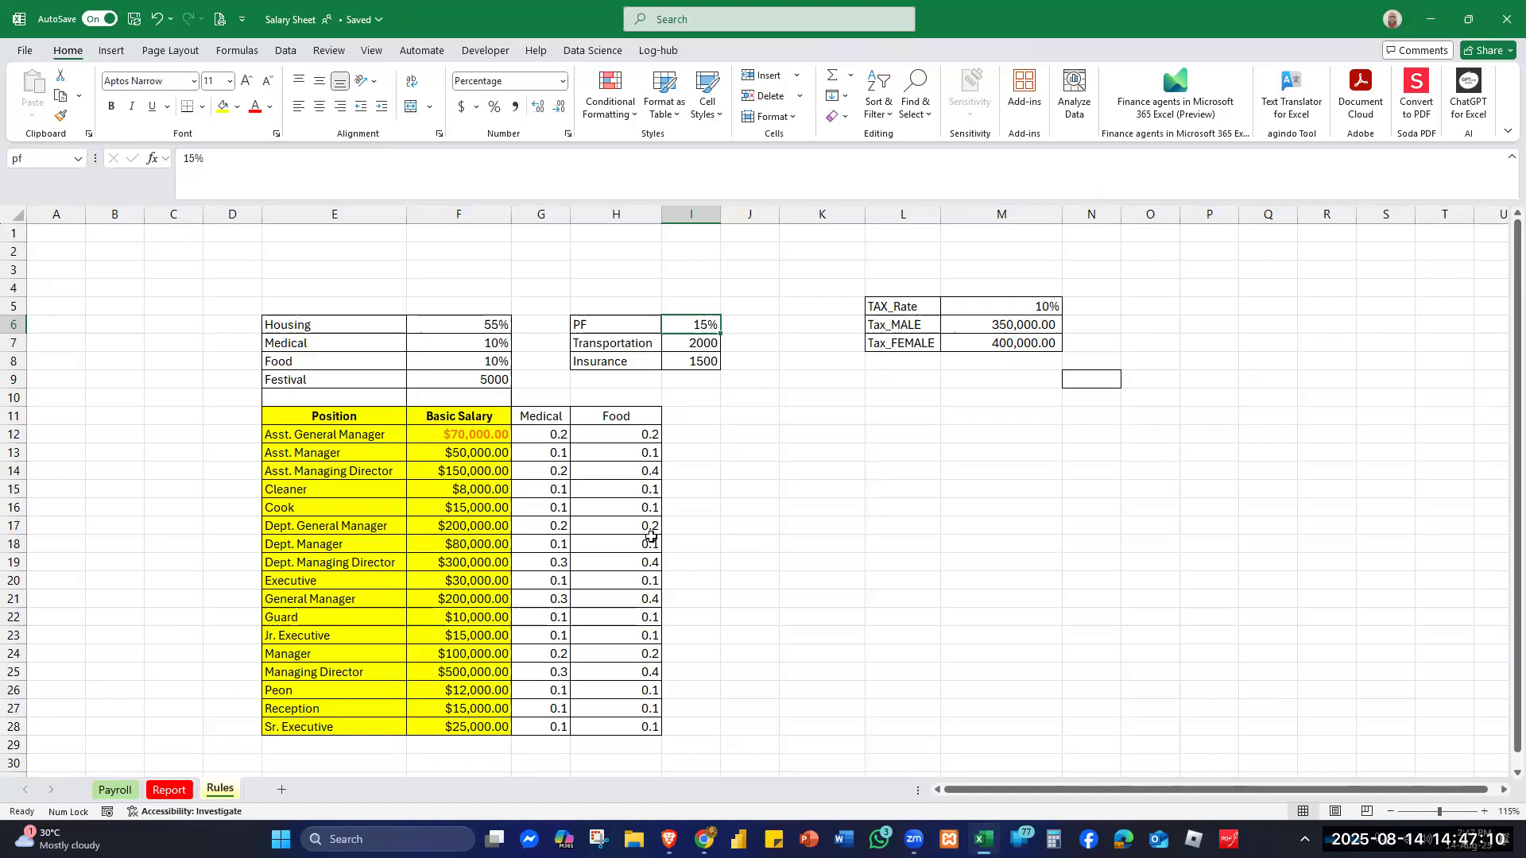
pyautogui.click(701, 343)
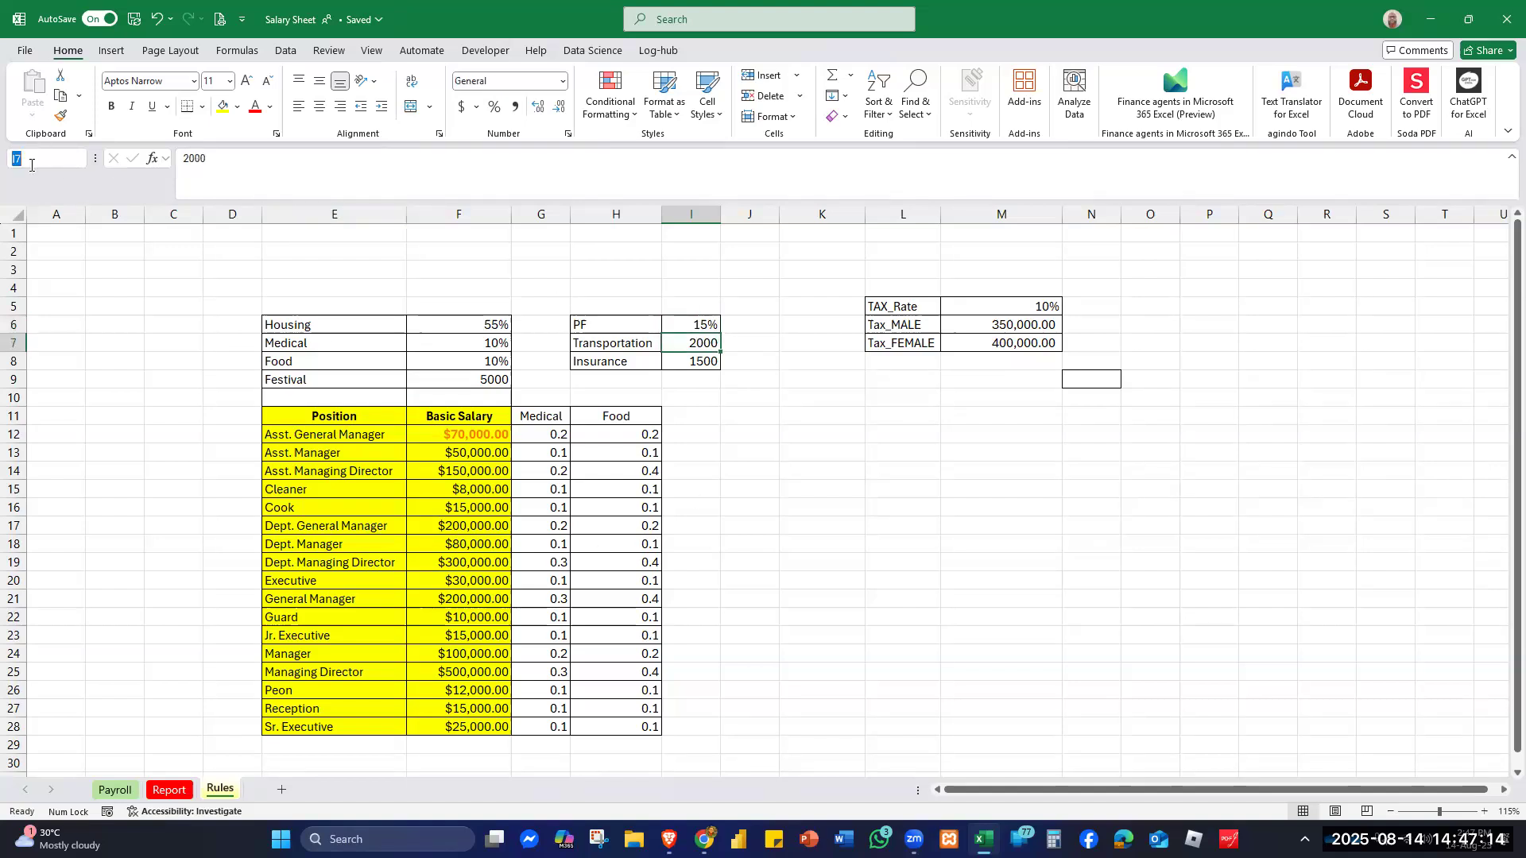
pyautogui.write('transport')
pyautogui.press('Return')
pyautogui.click(714, 362)
pyautogui.click(48, 155)
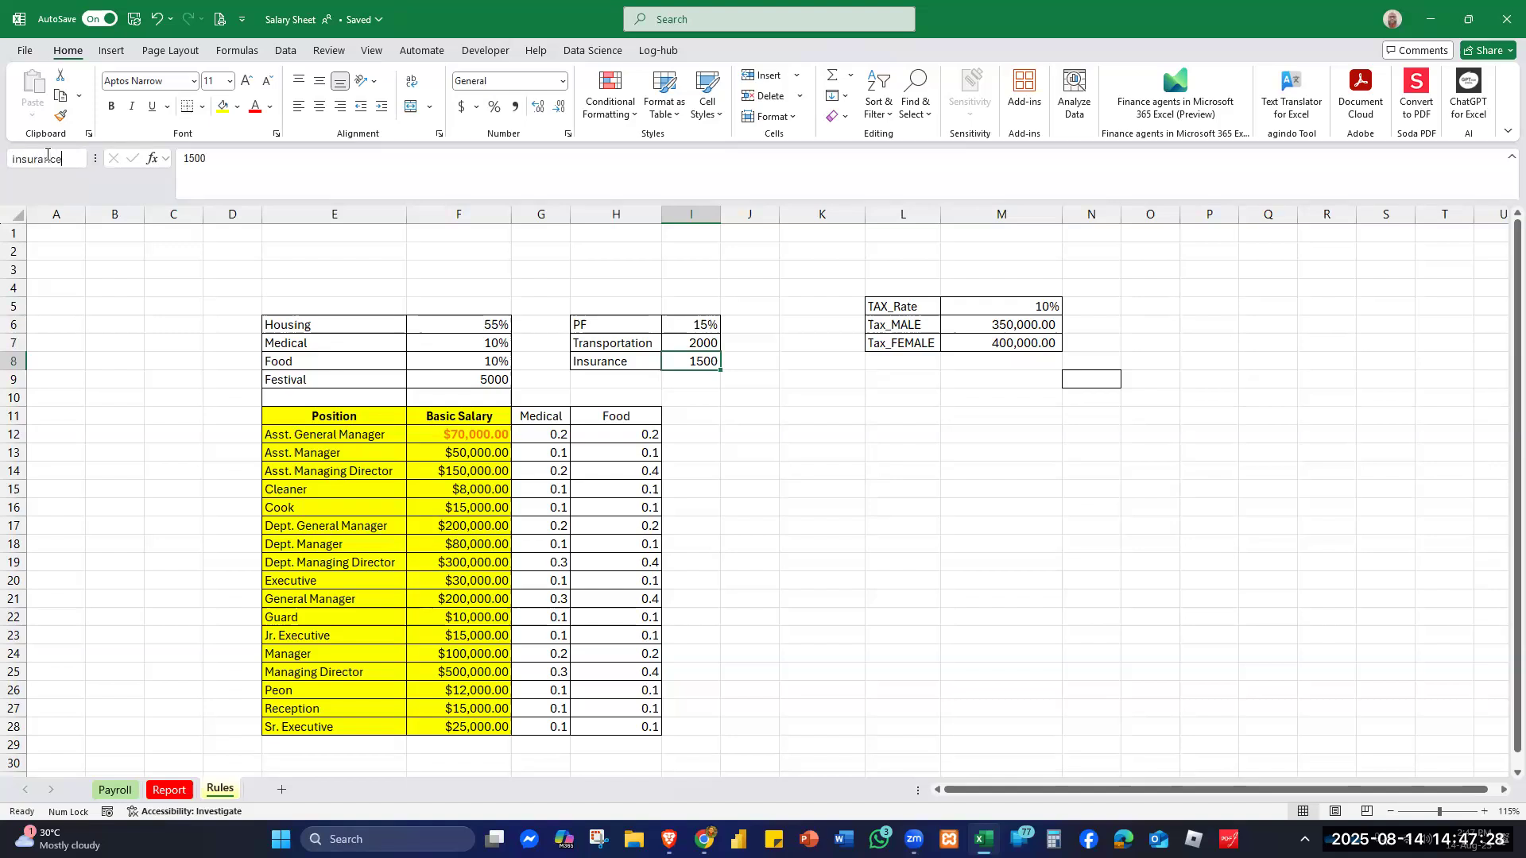
pyautogui.write('insurance')
pyautogui.press('Return')
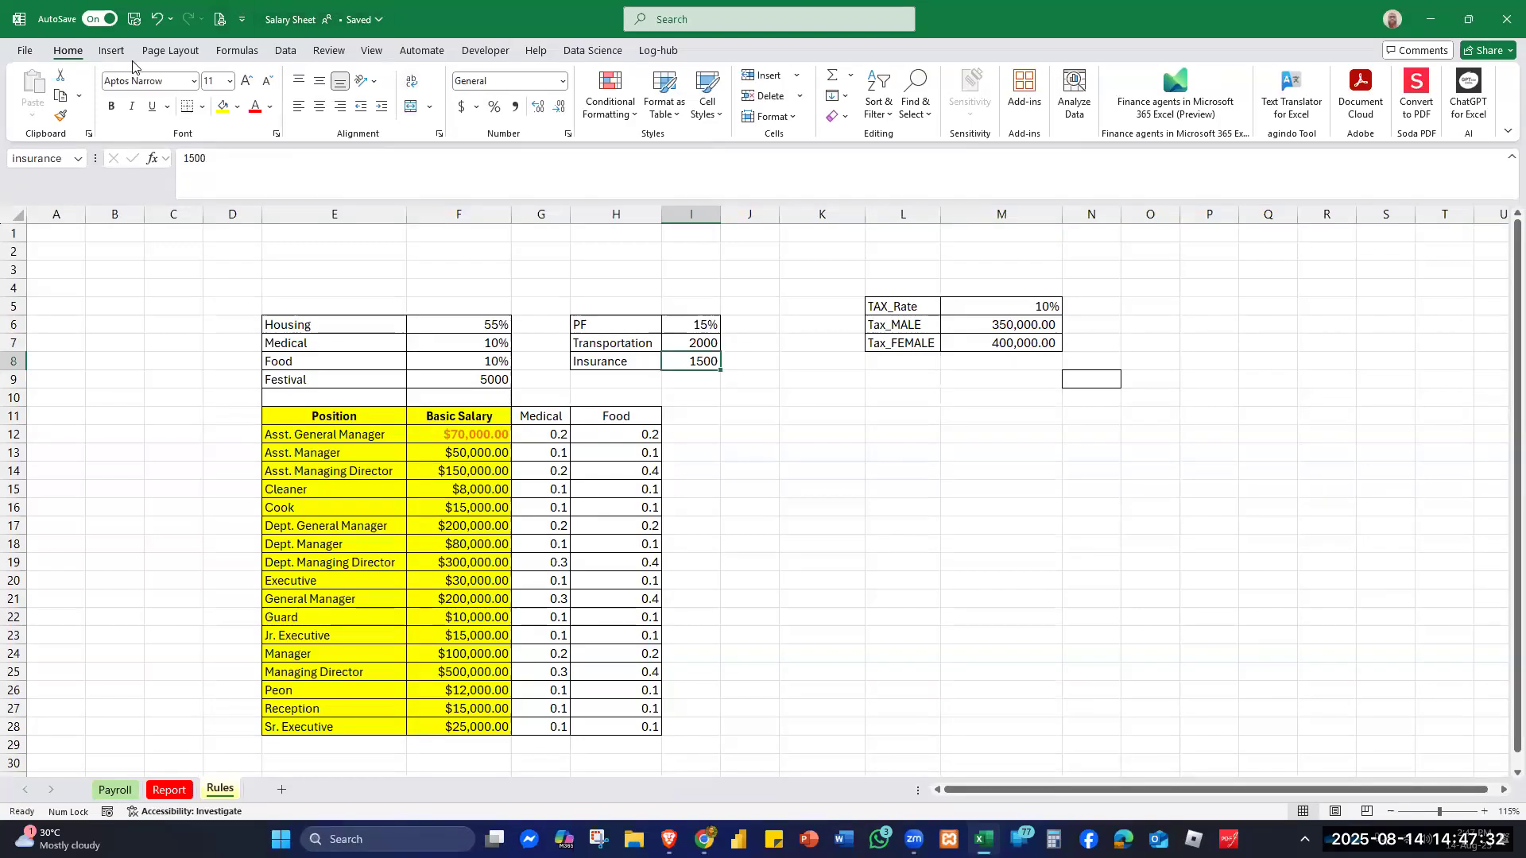
pyautogui.click(230, 50)
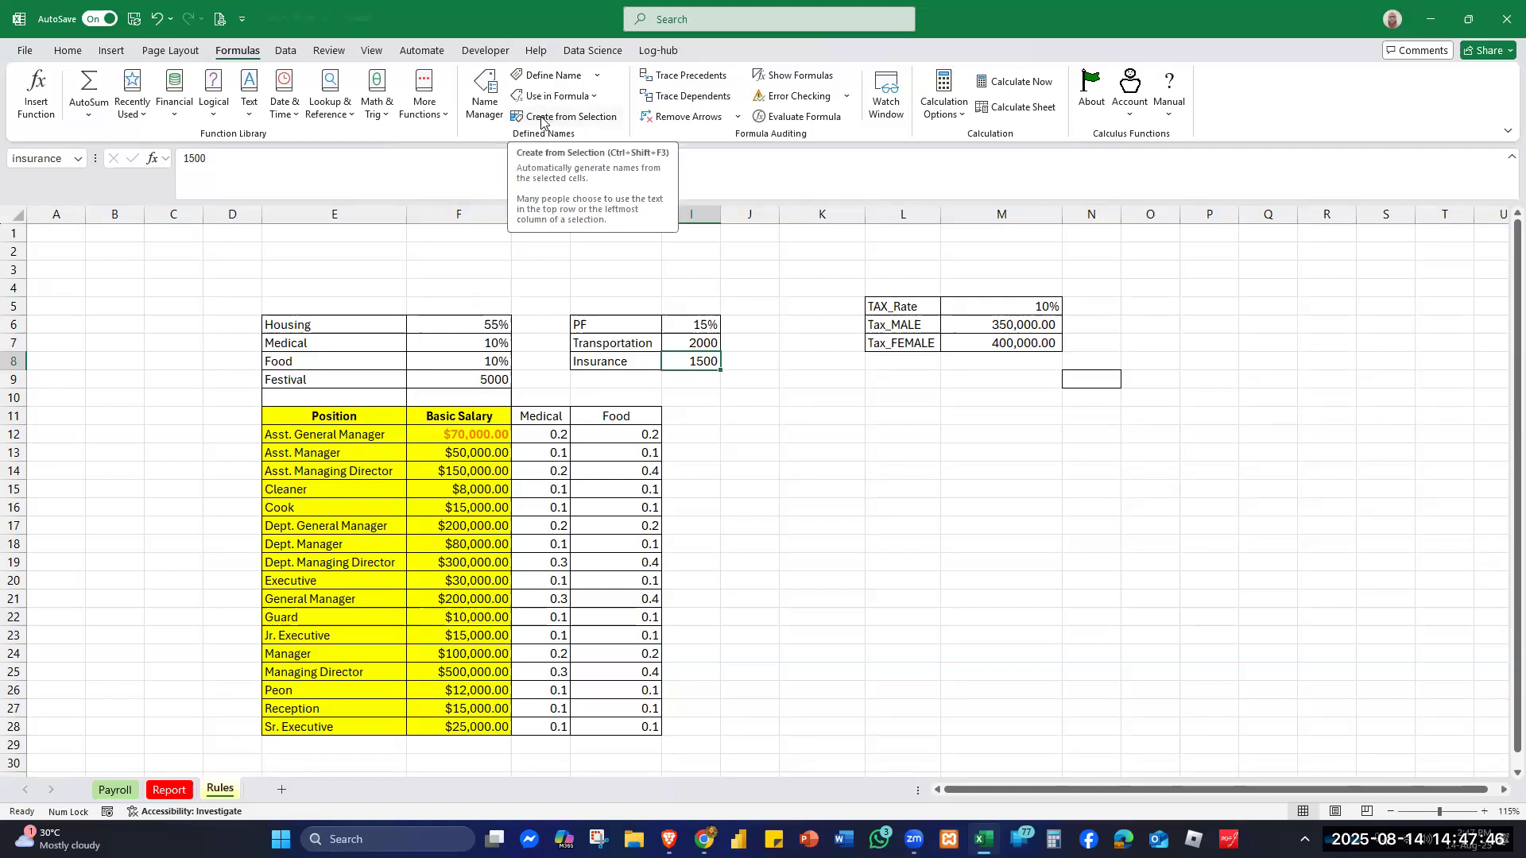
# - Create names Housing, Medical, Food and Festival from the left labels of E6:F9, and check them
pyautogui.moveTo(271, 326); pyautogui.dragTo(505, 381)
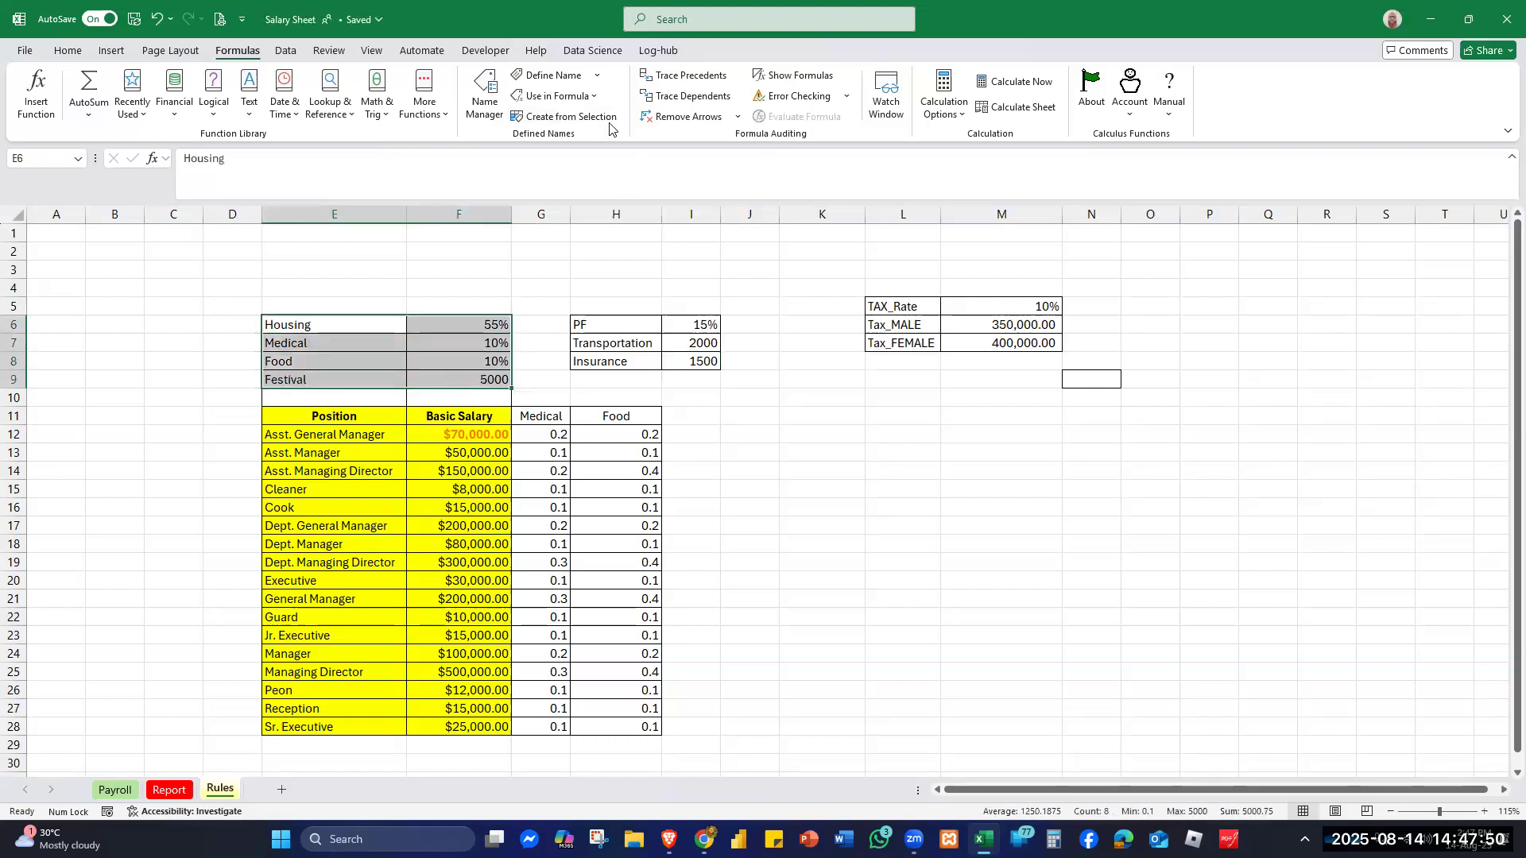
pyautogui.click(570, 116)
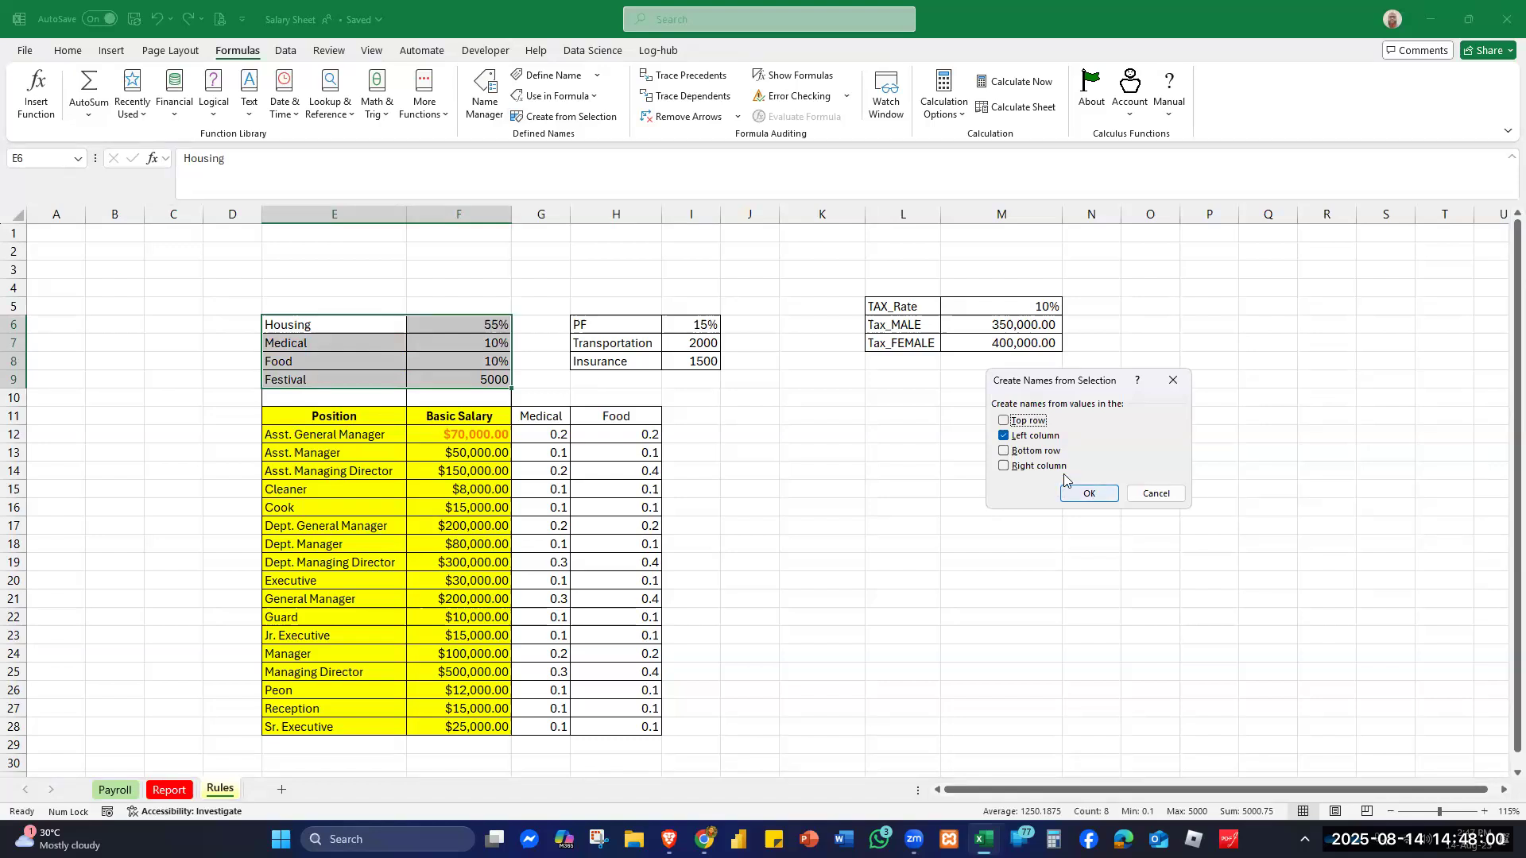
pyautogui.click(1089, 493)
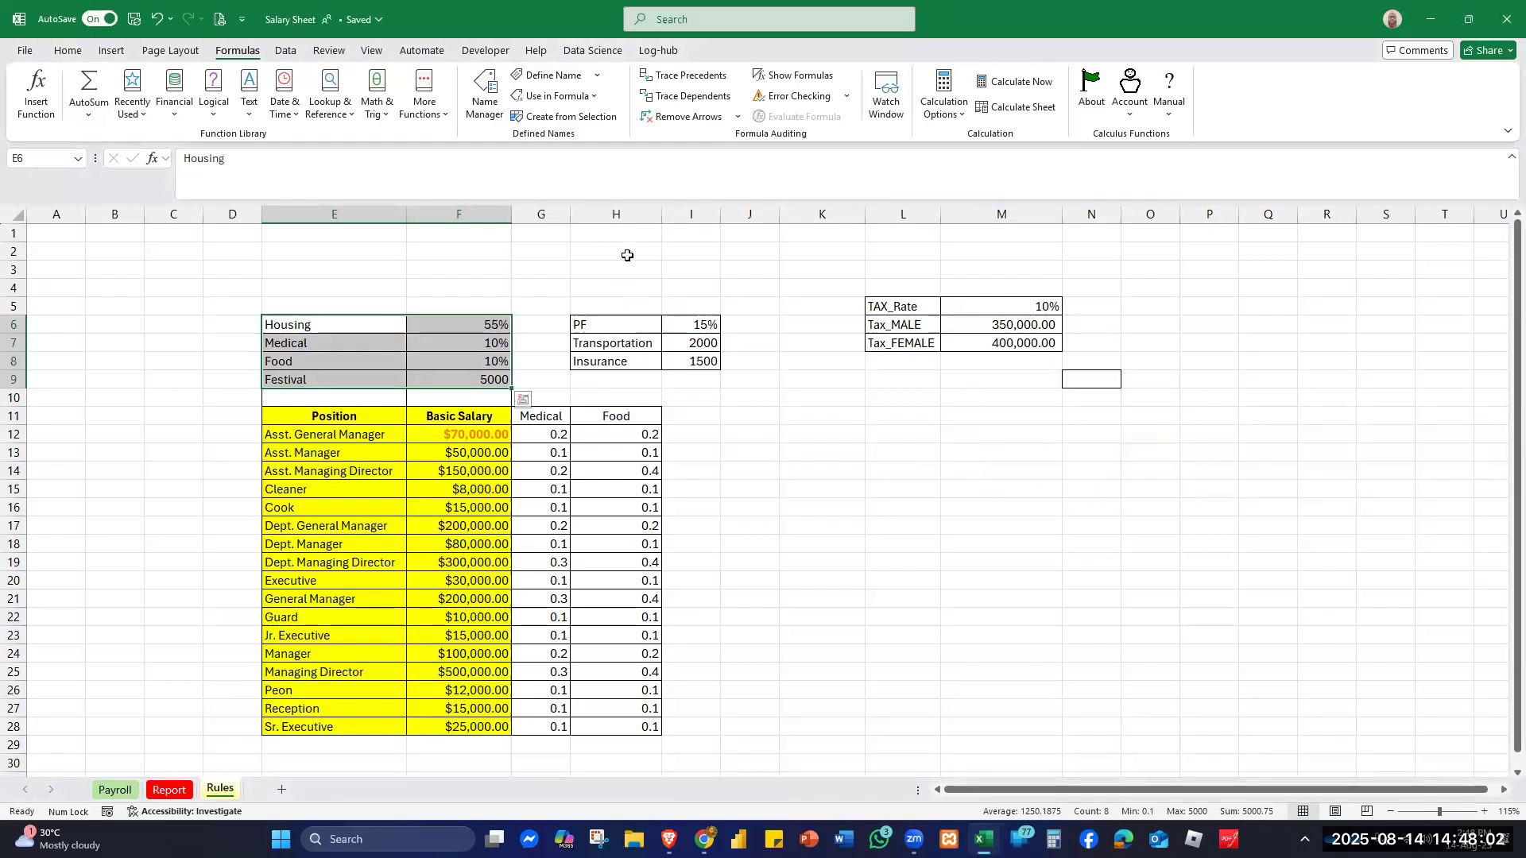
pyautogui.click(451, 328)
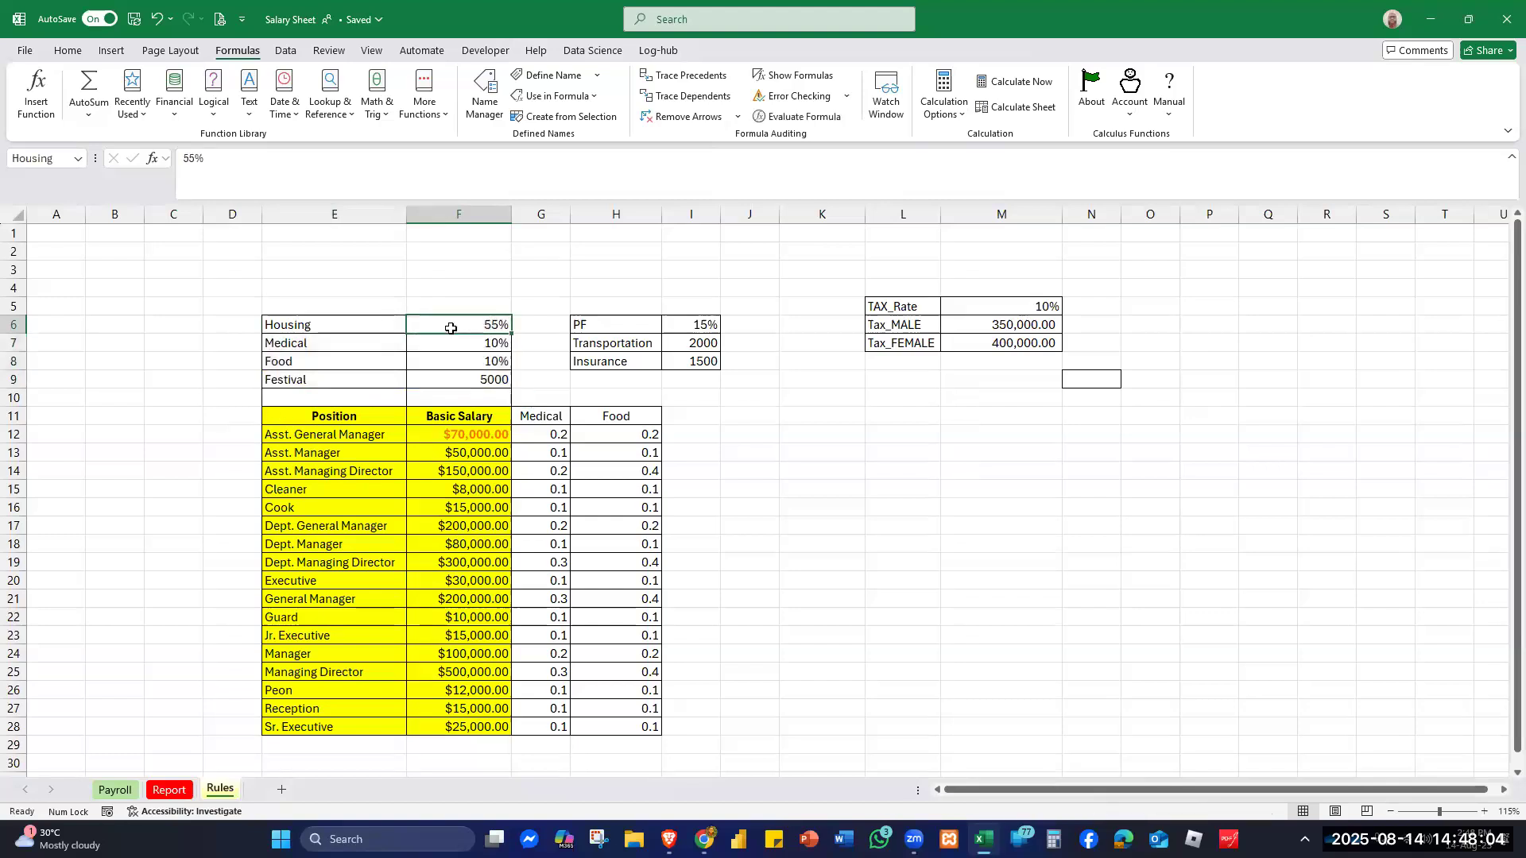
pyautogui.click(449, 348)
pyautogui.click(450, 359)
pyautogui.click(452, 378)
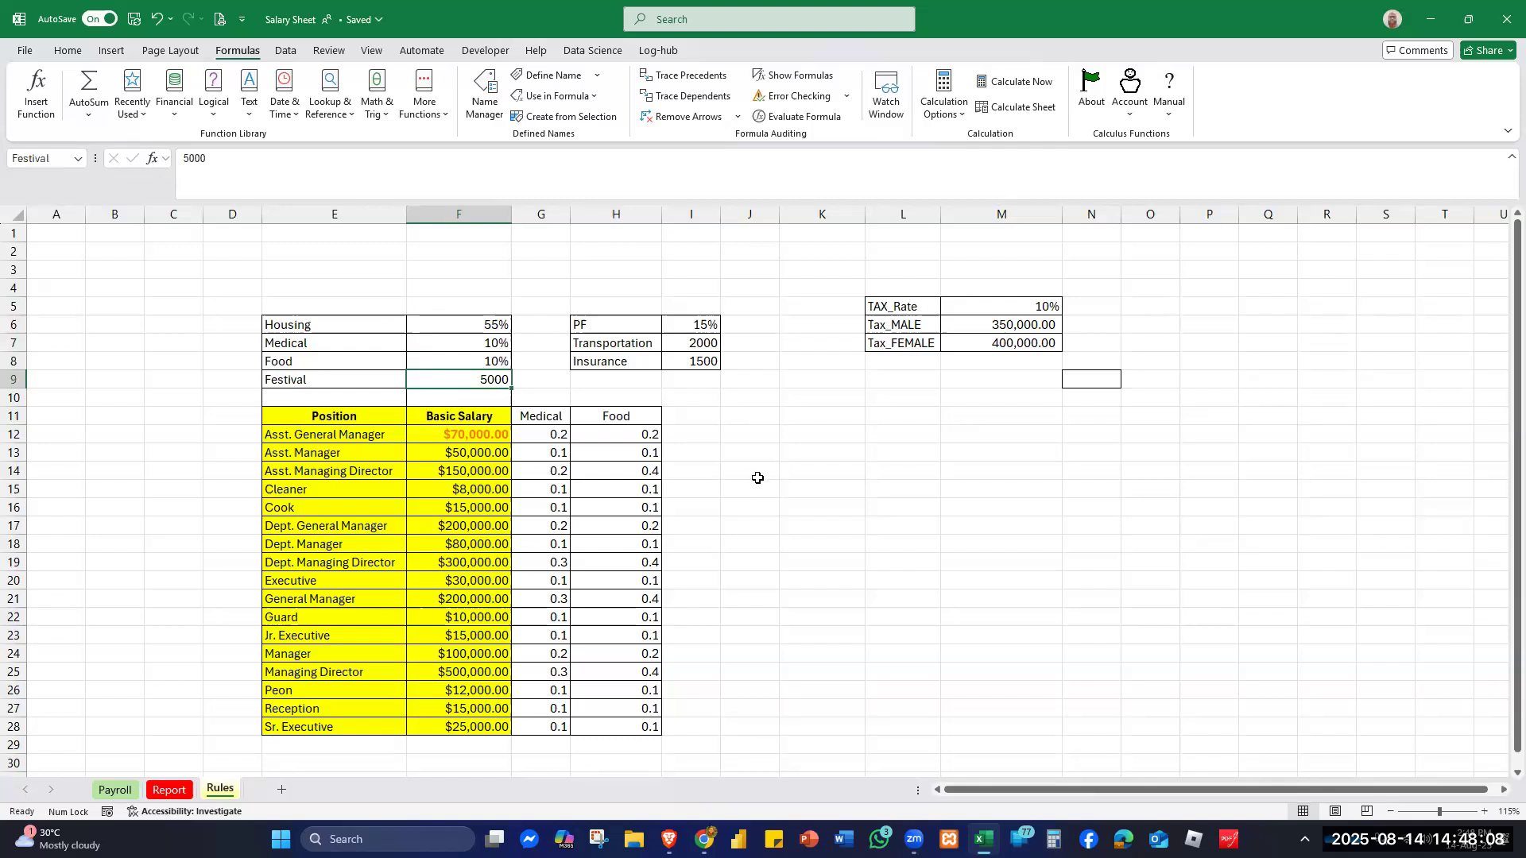
# - Name the tax values in M5:M7 TAX_Rate, Tax_MALE and Tax_FEMALE from their row labels
pyautogui.moveTo(882, 308); pyautogui.dragTo(993, 345)
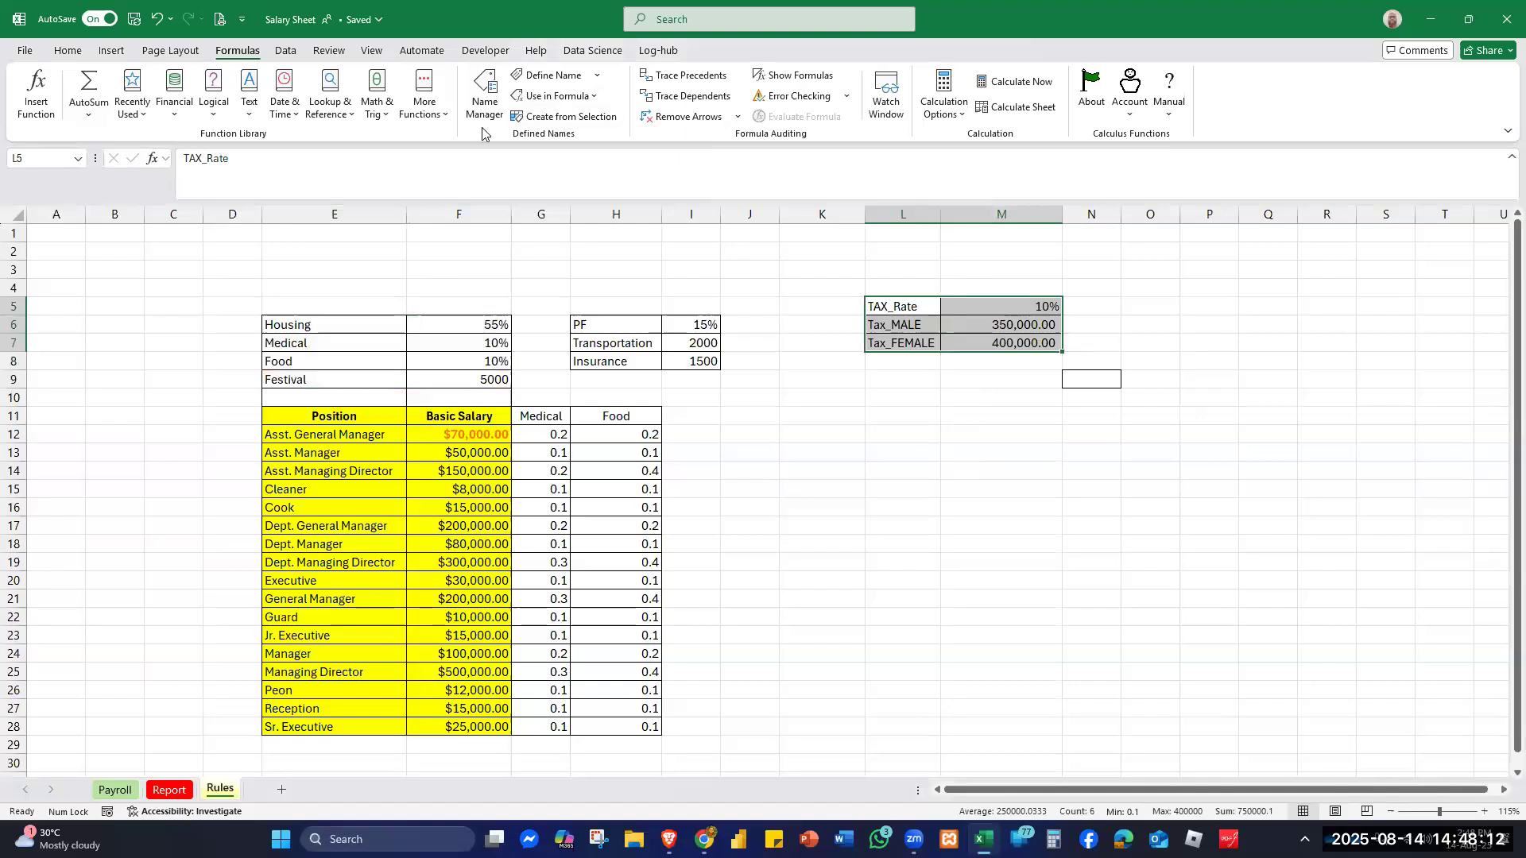
pyautogui.click(566, 116)
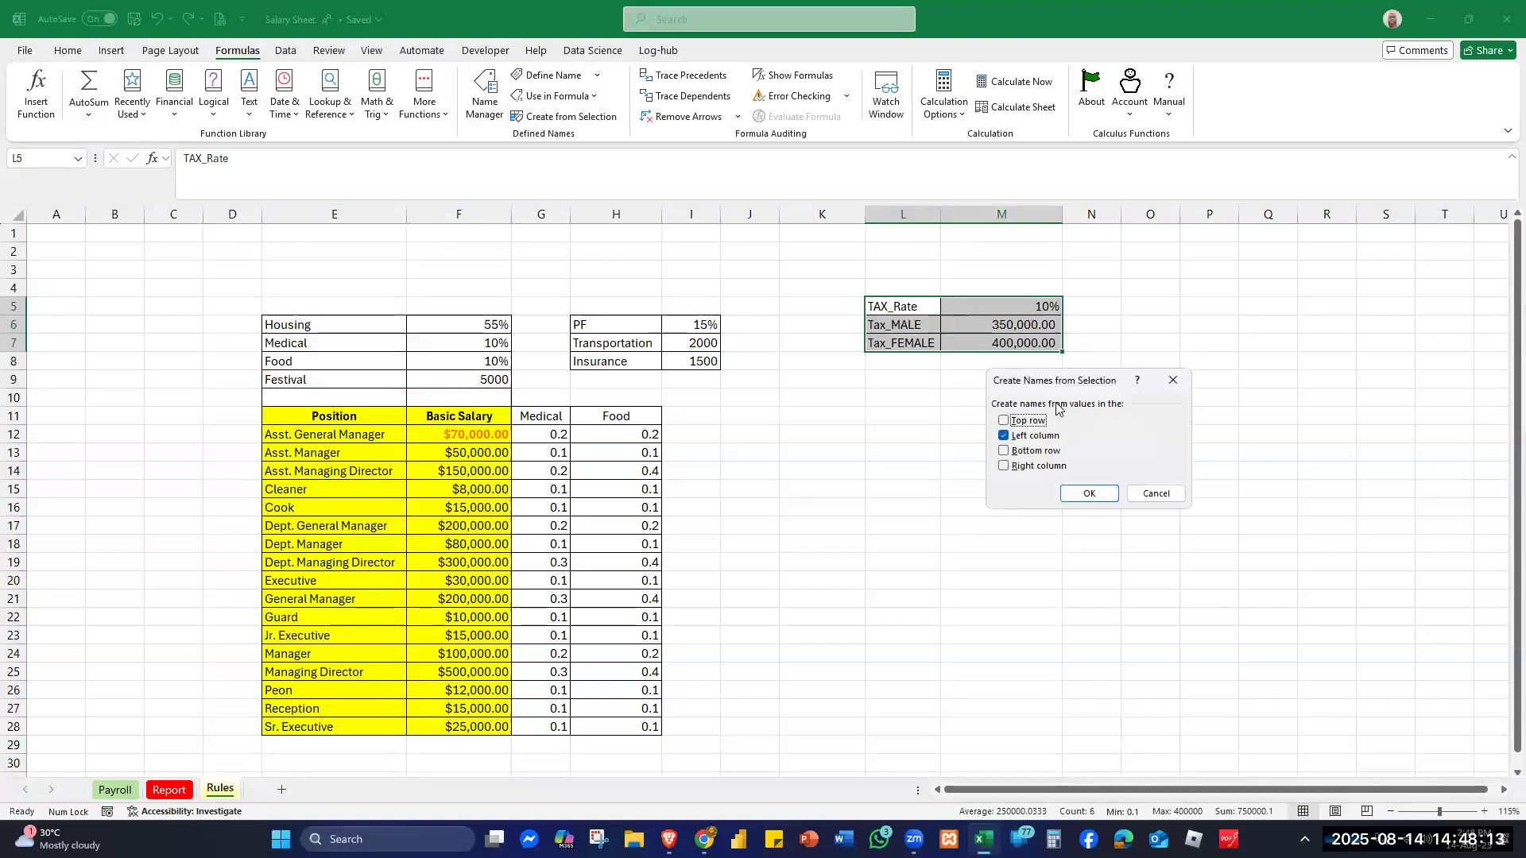
pyautogui.click(1083, 493)
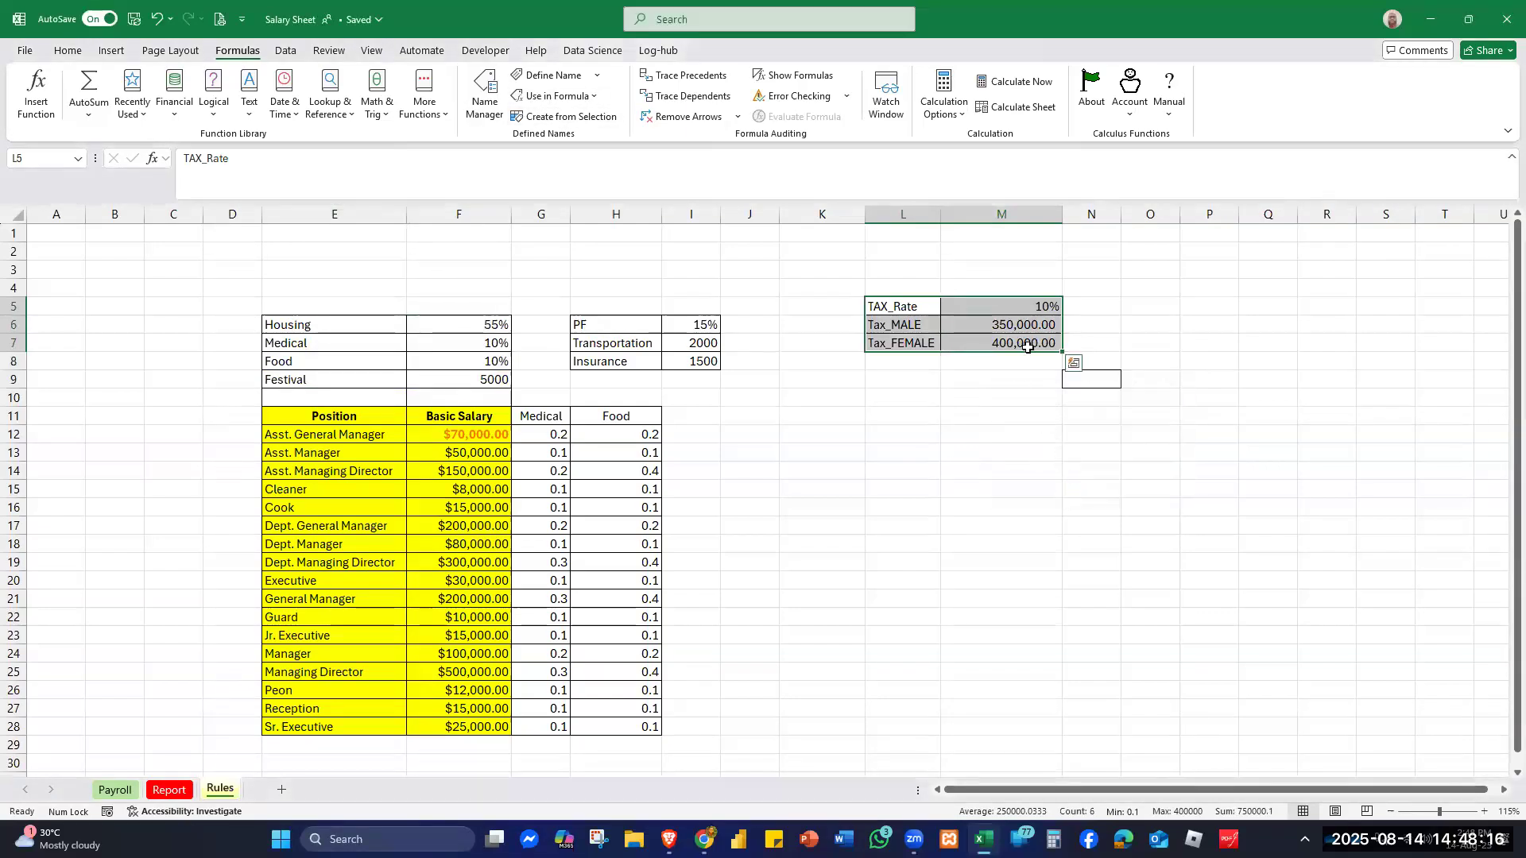
pyautogui.click(1039, 305)
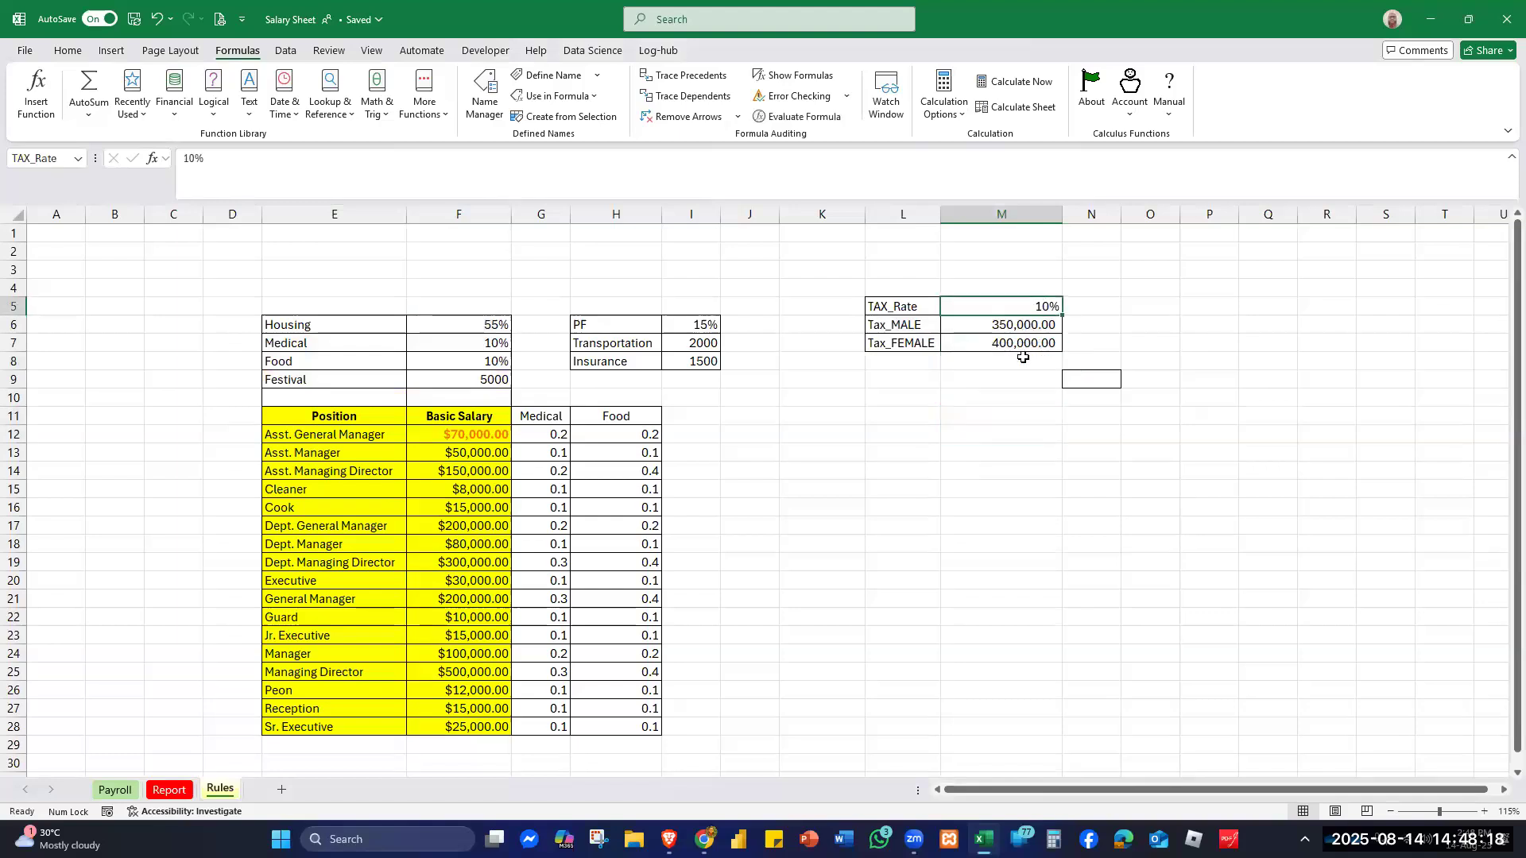
pyautogui.click(1029, 326)
pyautogui.click(1020, 341)
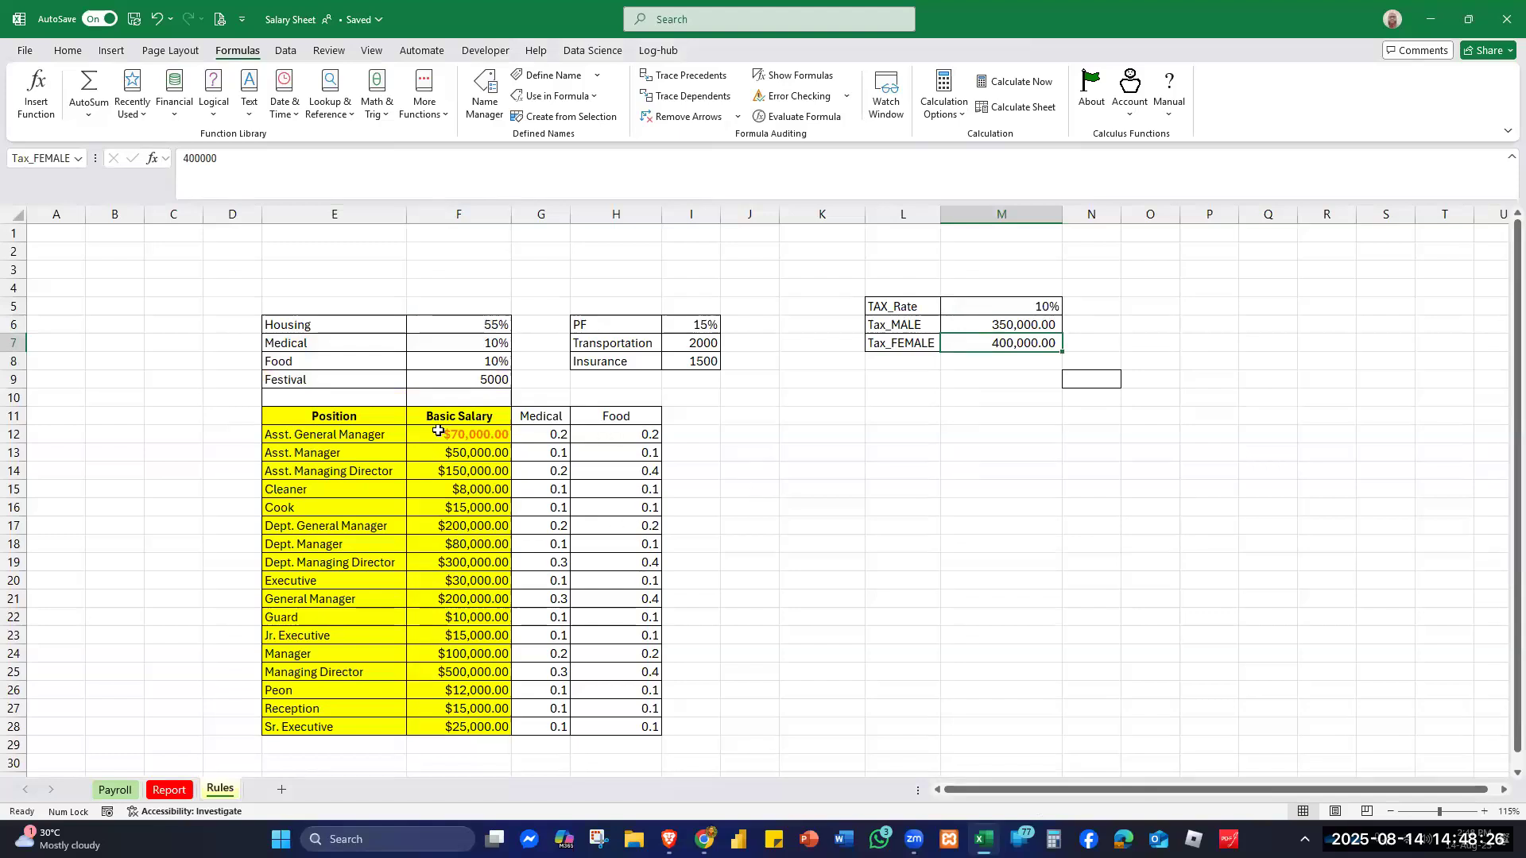
# - Enter a Basic Pay of 30000 in G4 and fill it down to G30 for every employee
pyautogui.click(115, 789)
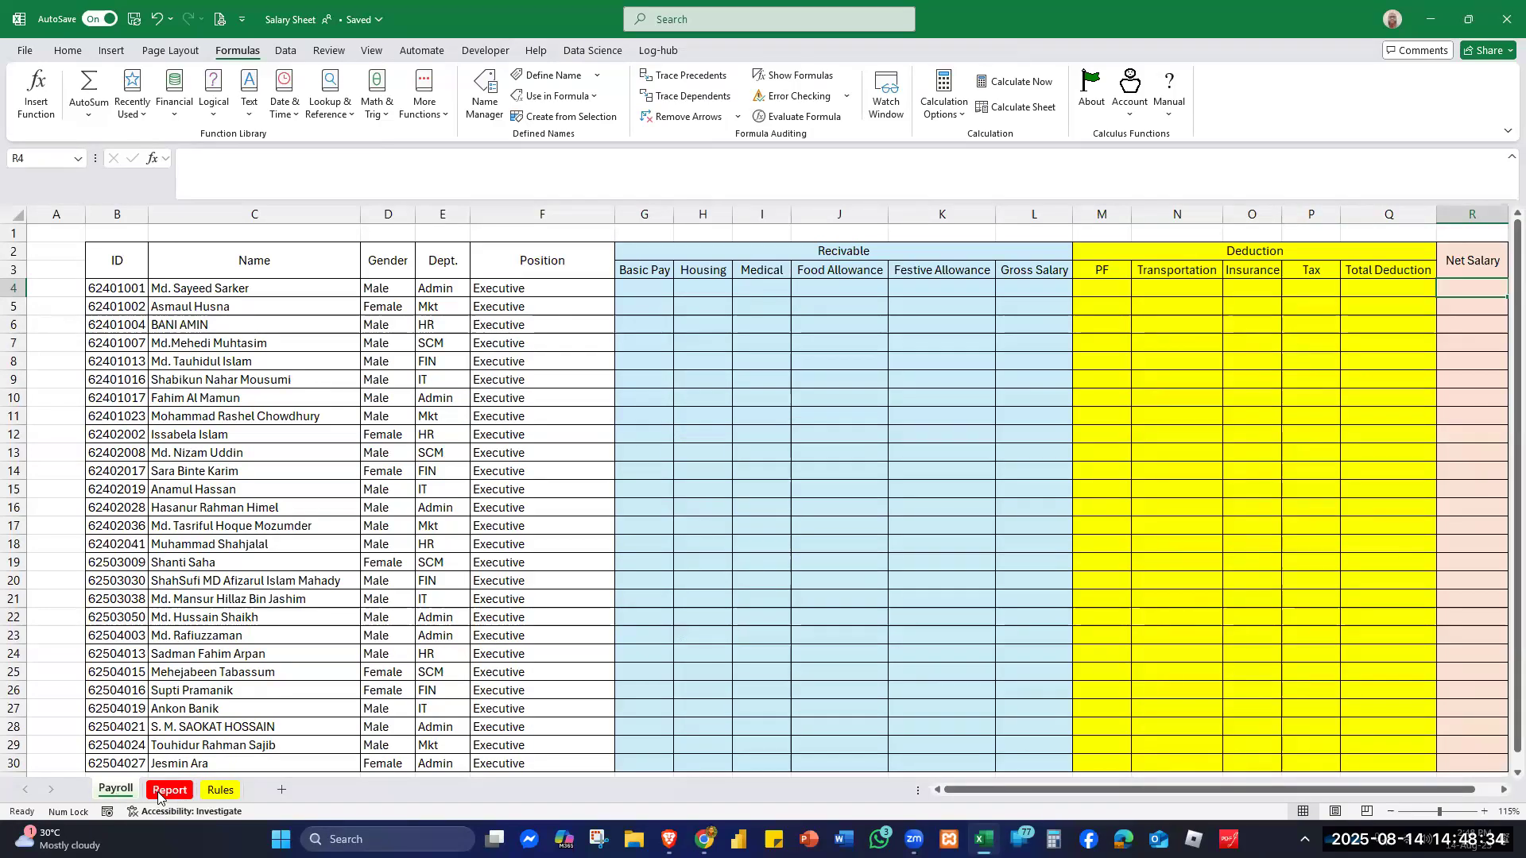
pyautogui.click(220, 790)
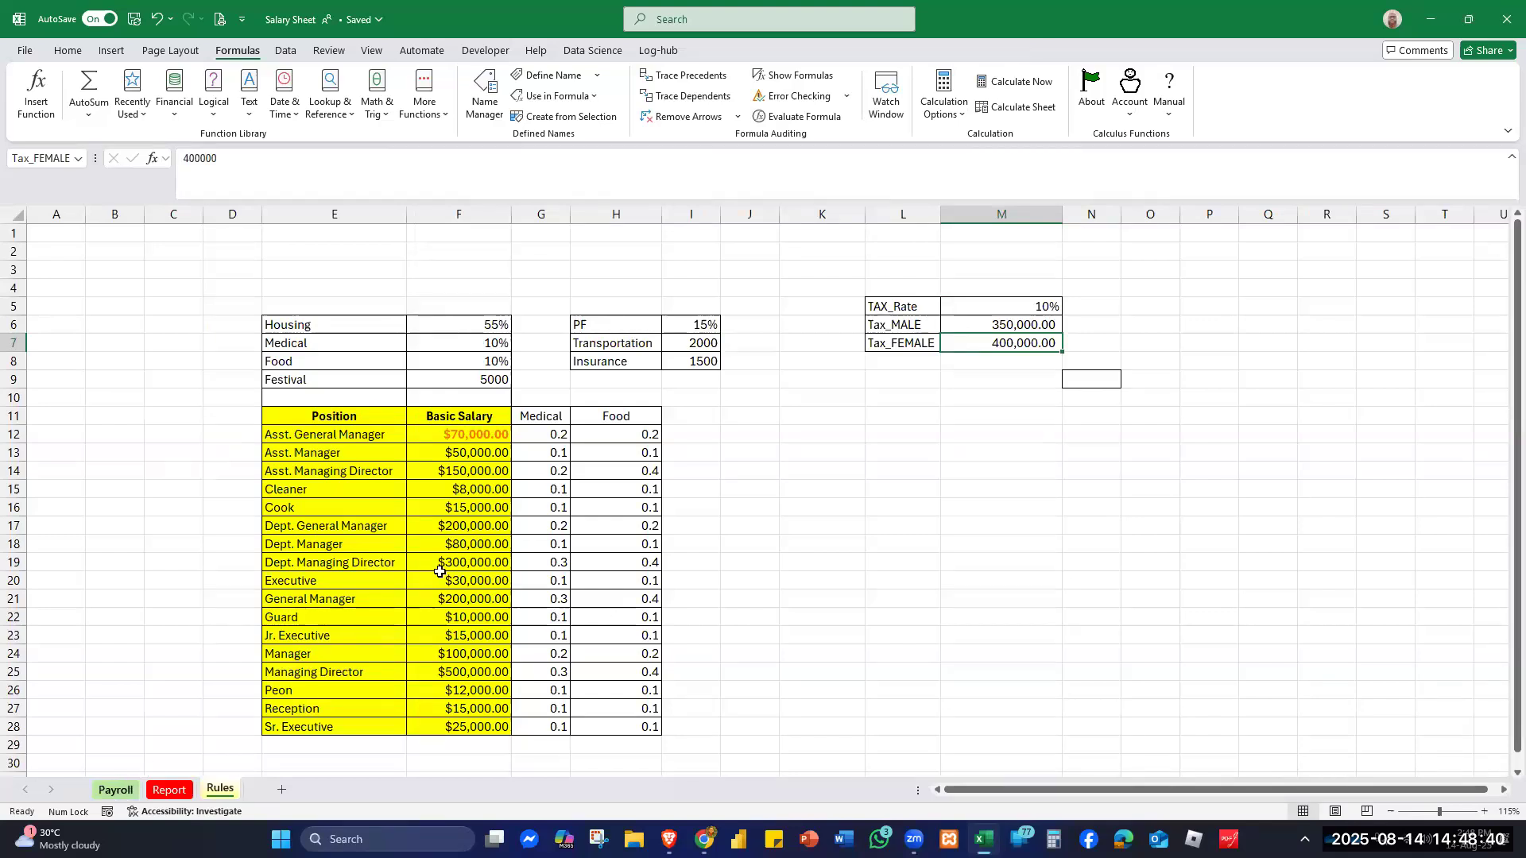
pyautogui.click(115, 790)
pyautogui.click(639, 289)
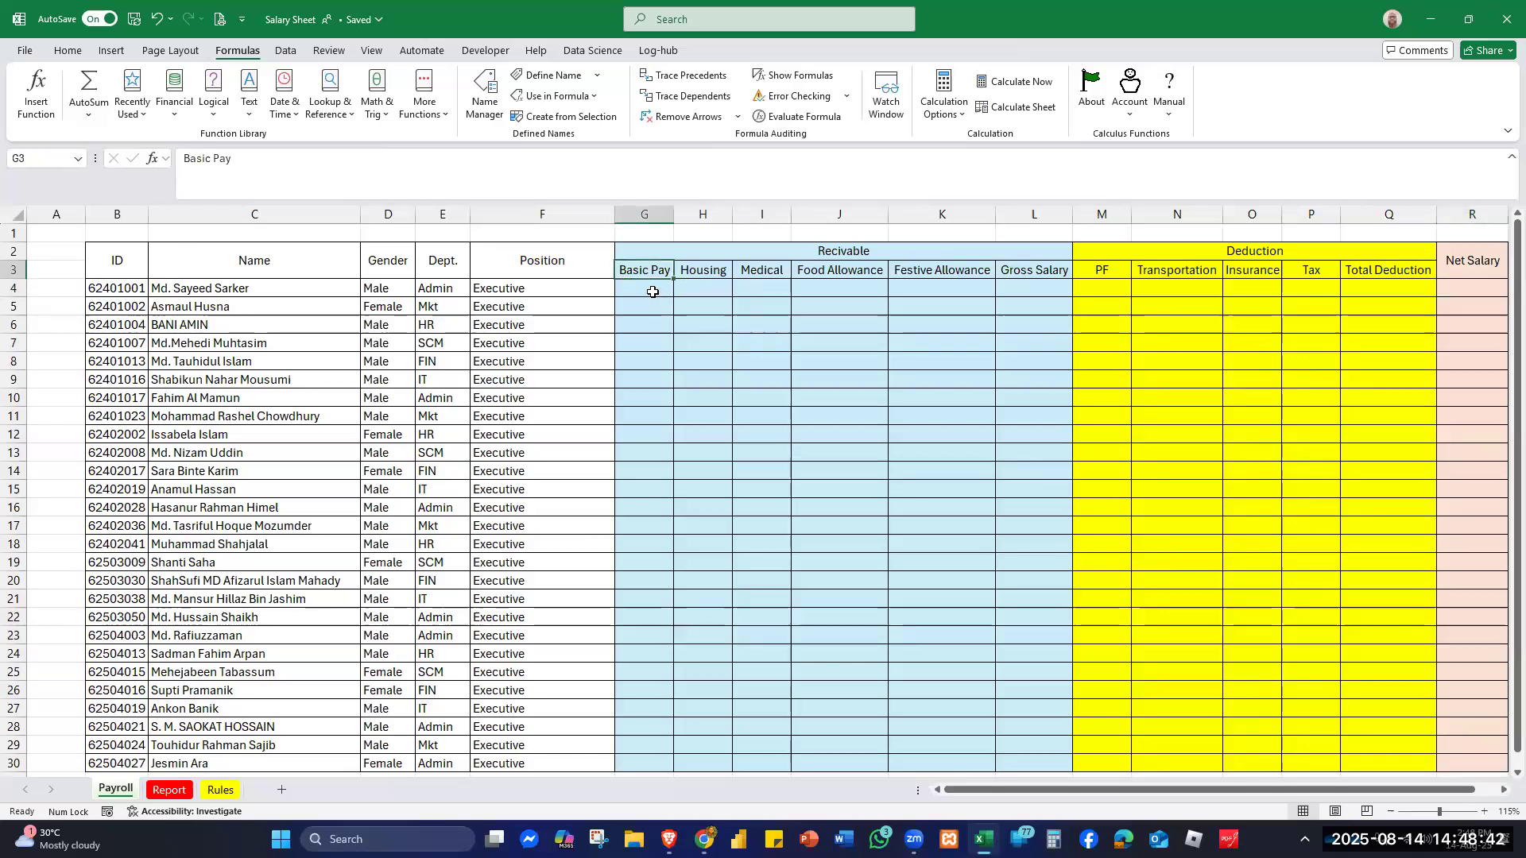
pyautogui.write('30000')
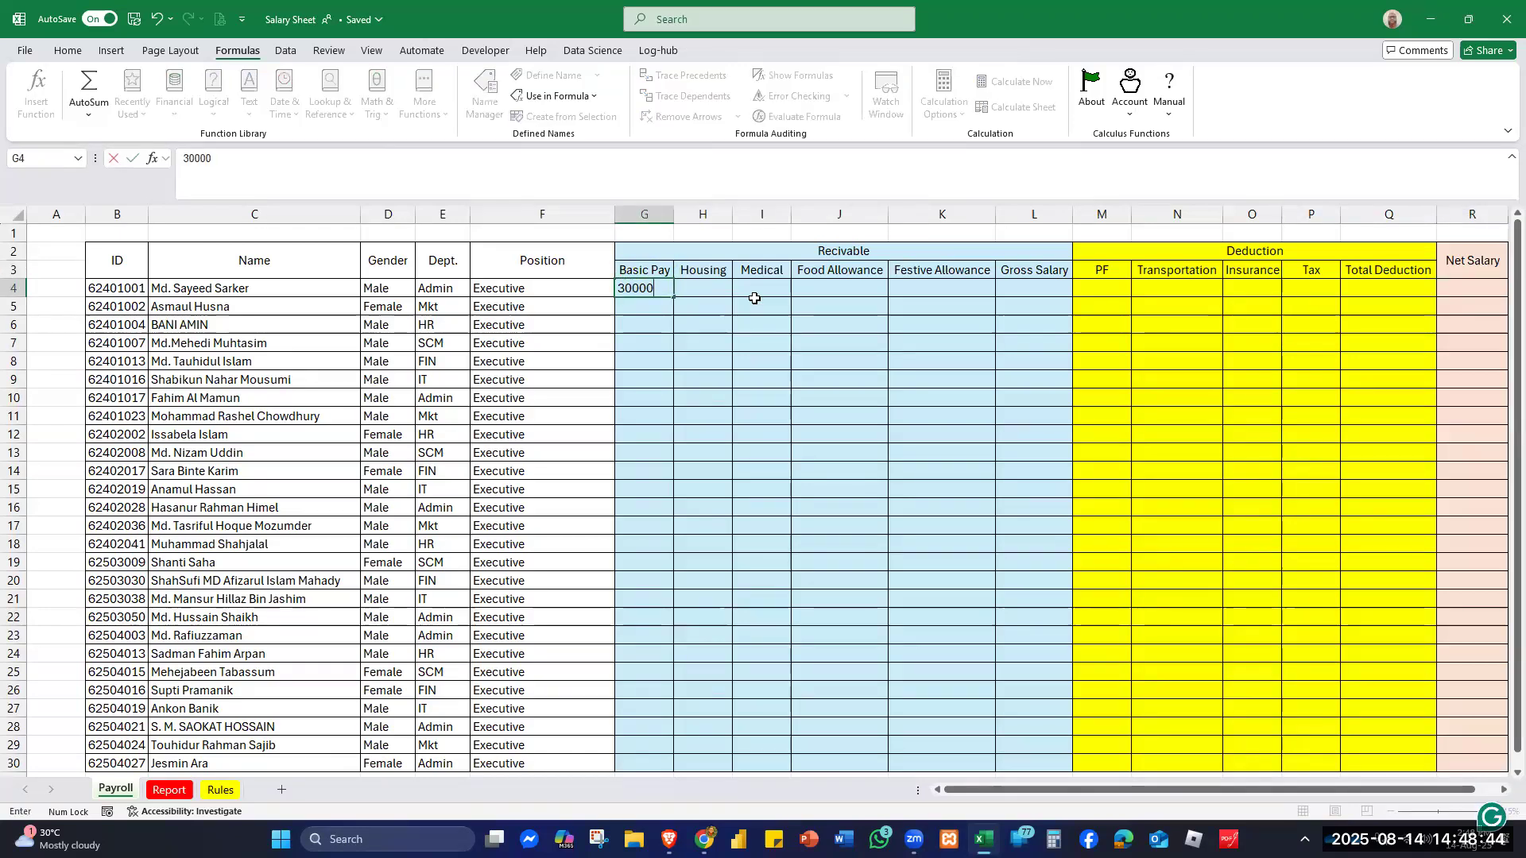
pyautogui.press('Return')
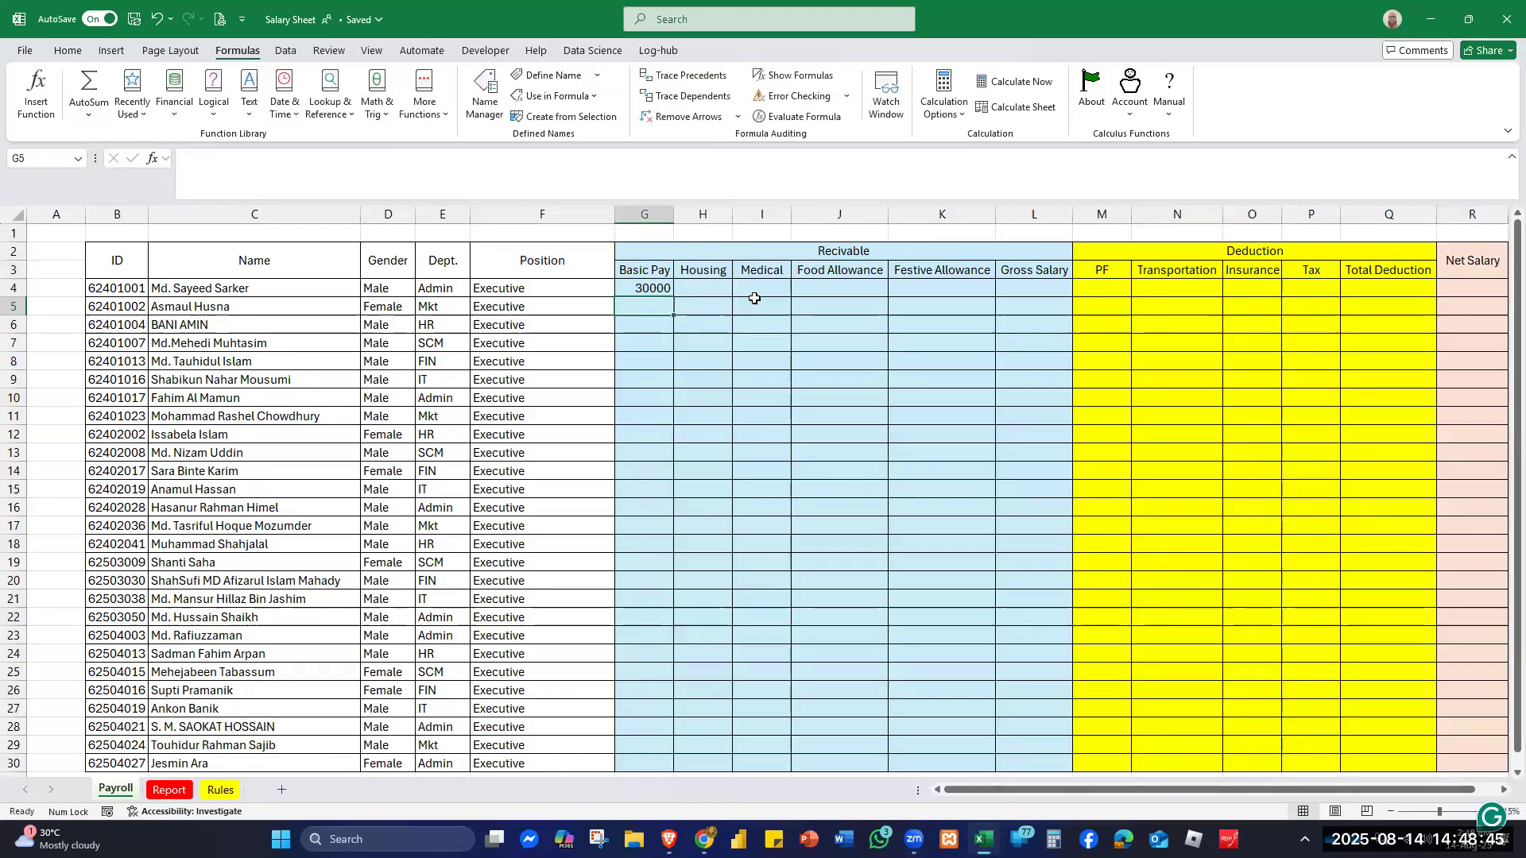
pyautogui.click(660, 288)
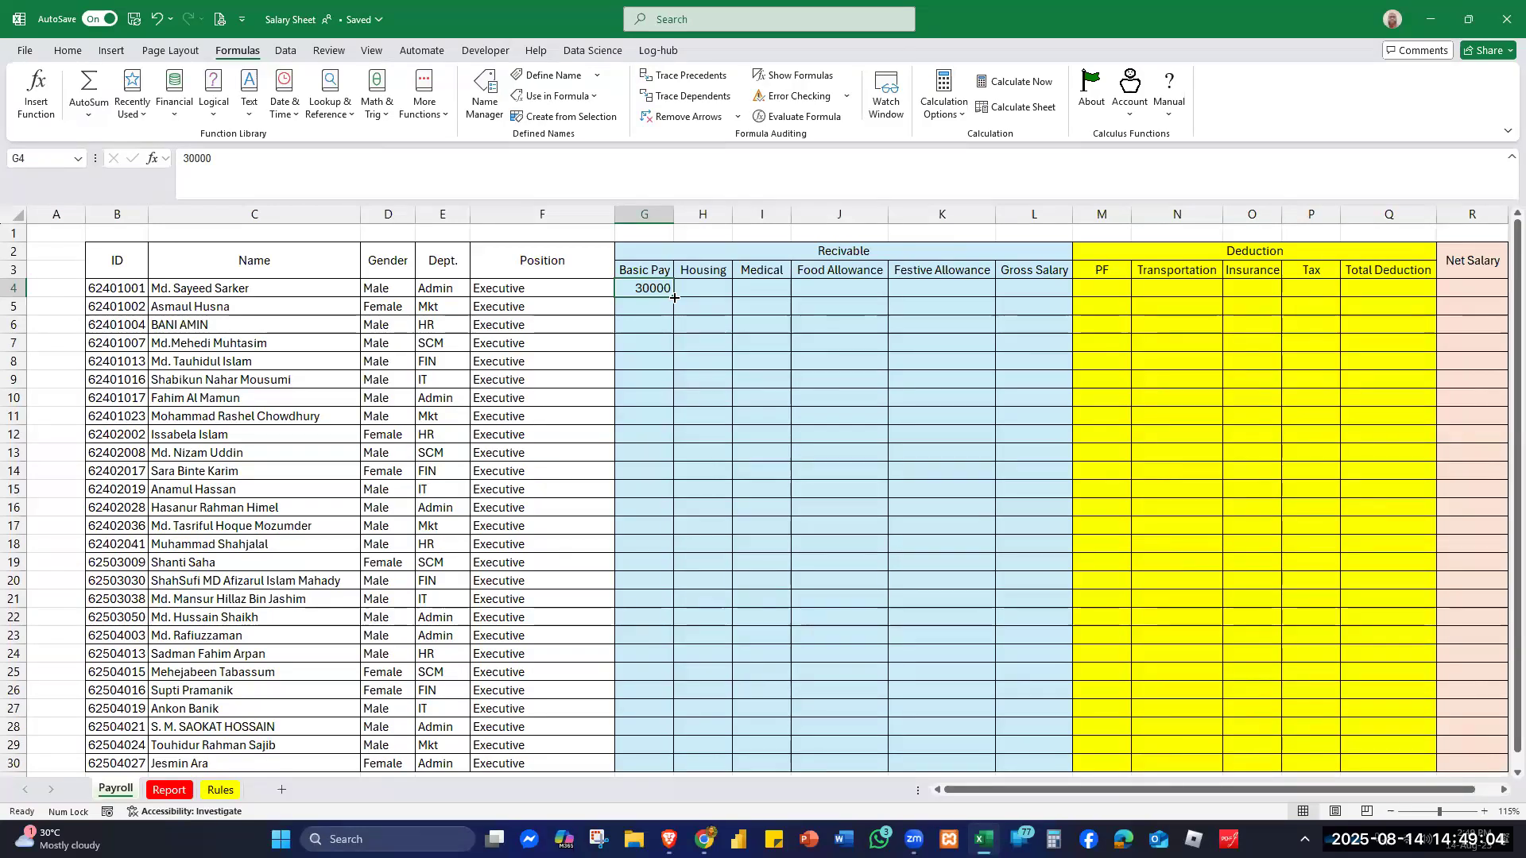
pyautogui.doubleClick(674, 298)
pyautogui.scroll(-1, 724, 467)
pyautogui.scroll(-3, 724, 468)
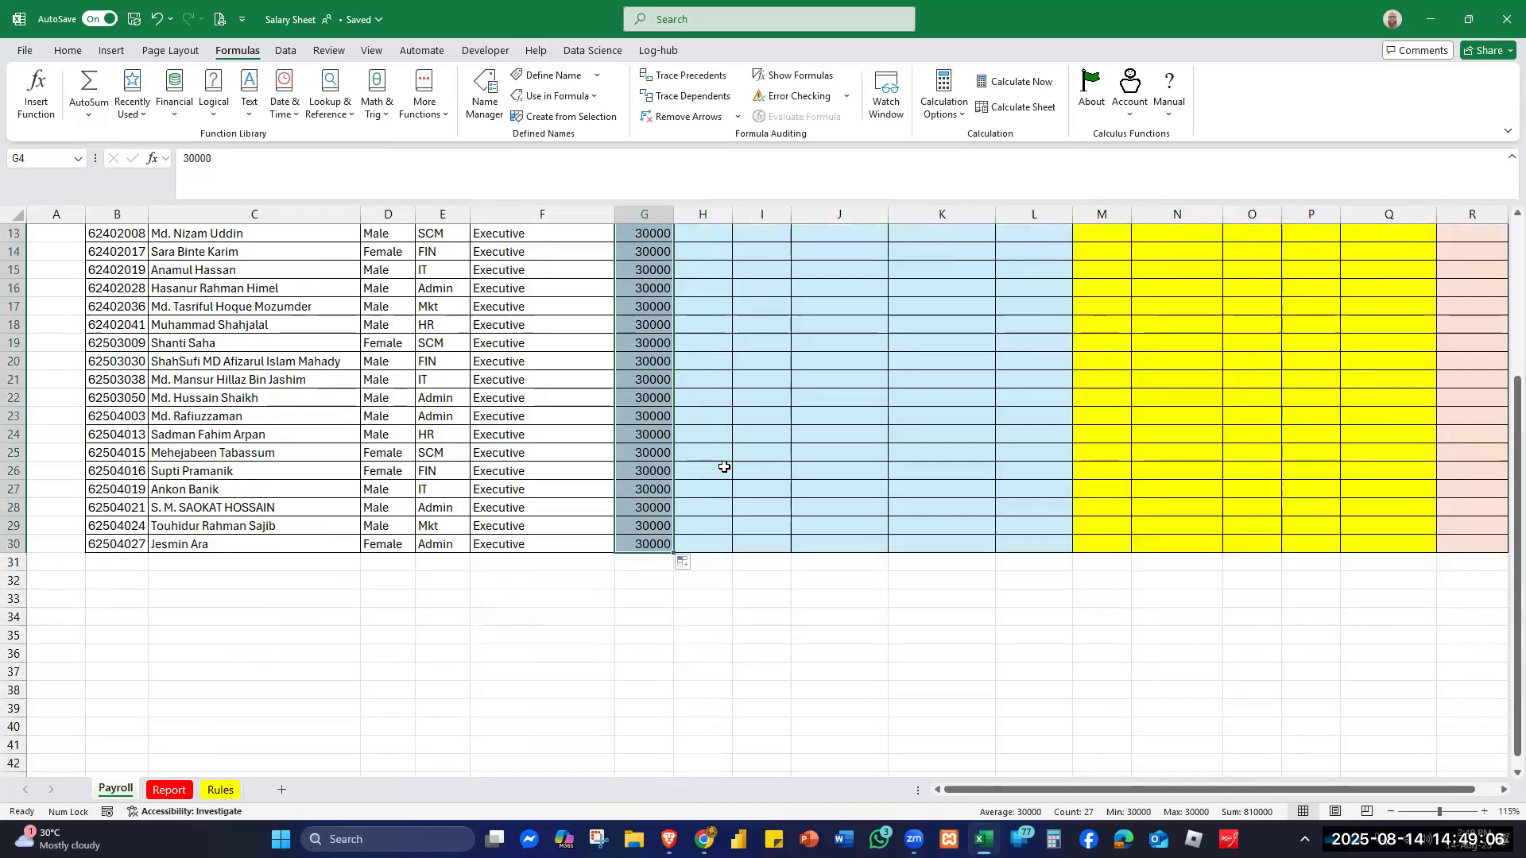
pyautogui.scroll(4, 725, 466)
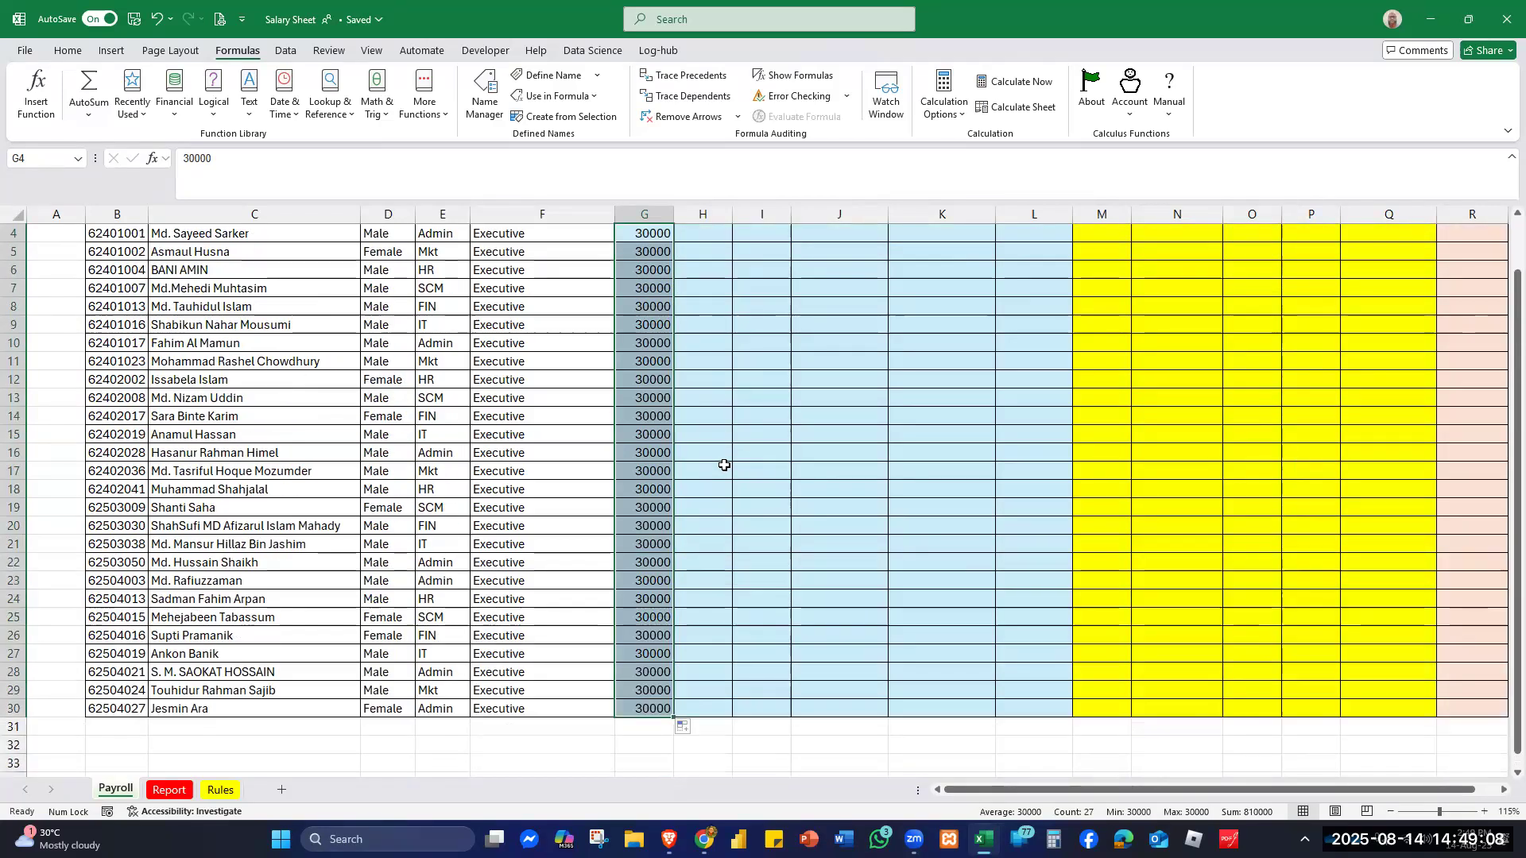
pyautogui.click(713, 290)
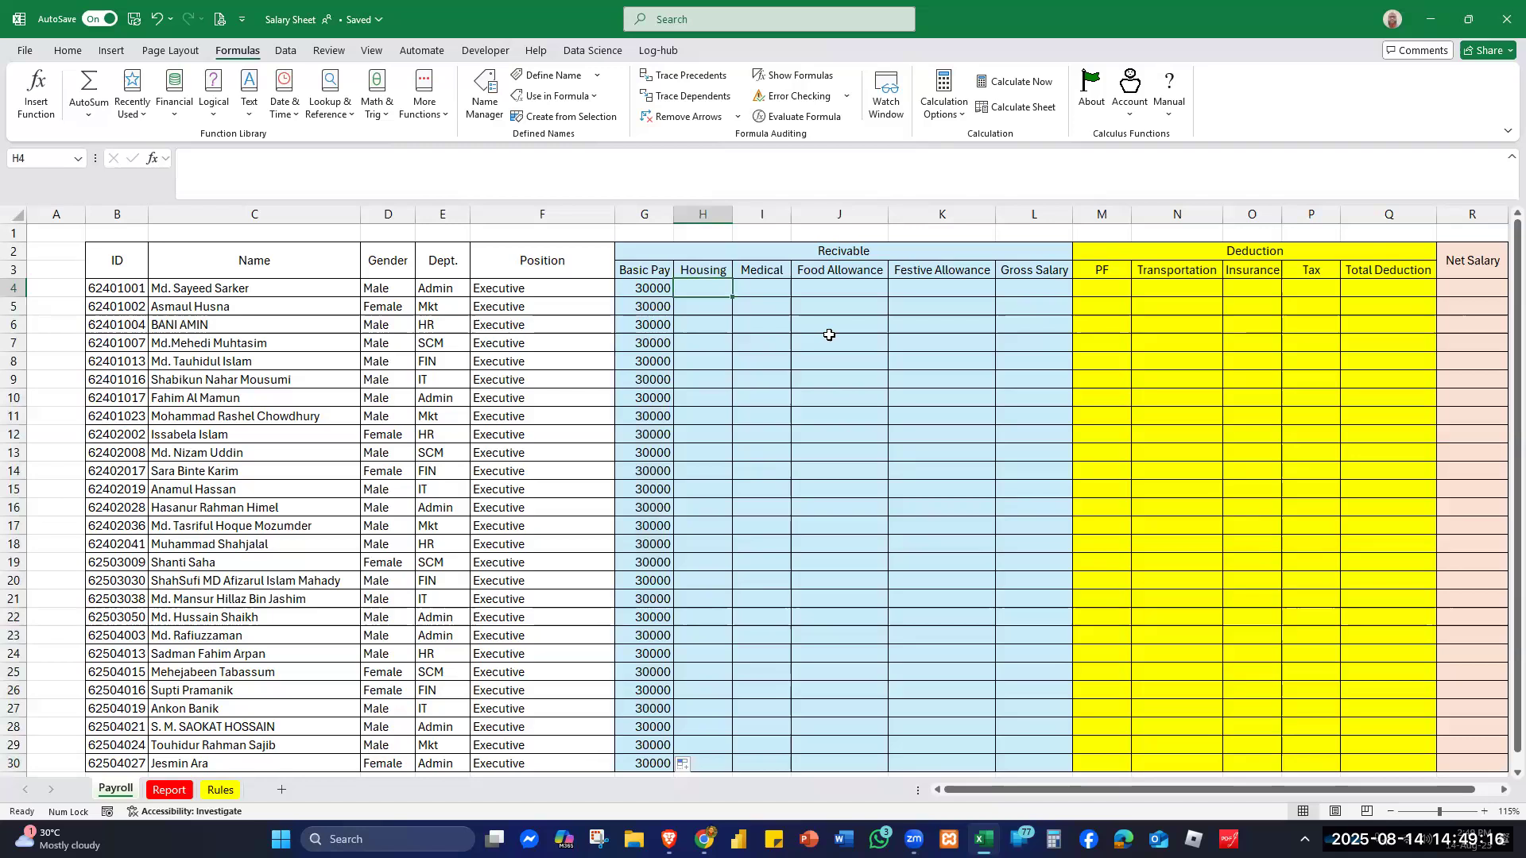
pyautogui.click(225, 790)
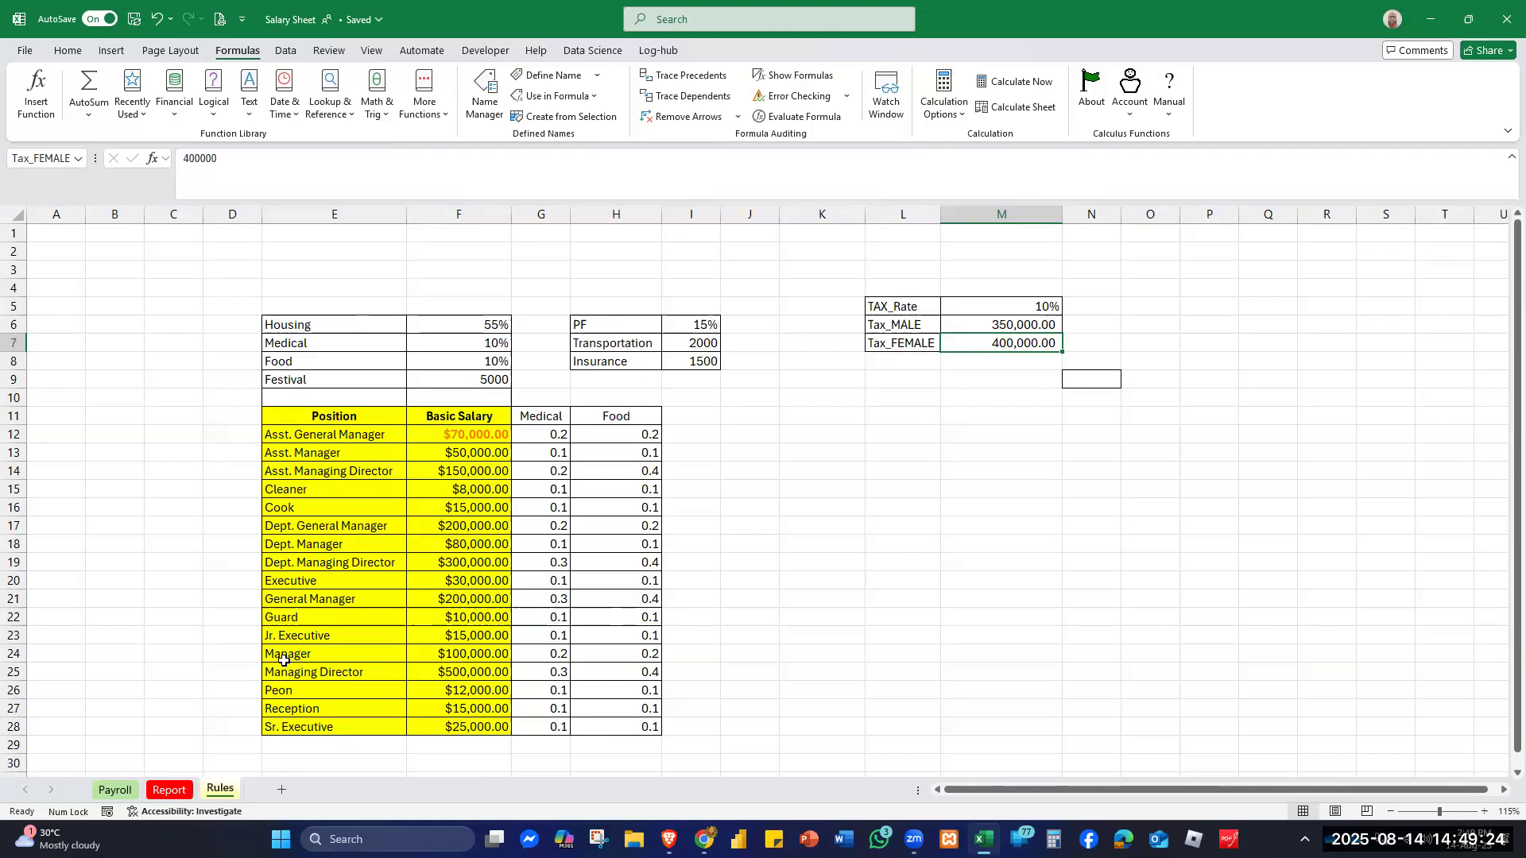
# - Enter =G4*Housing in H4 and fill it down, giving 16500 through row 30
pyautogui.click(113, 791)
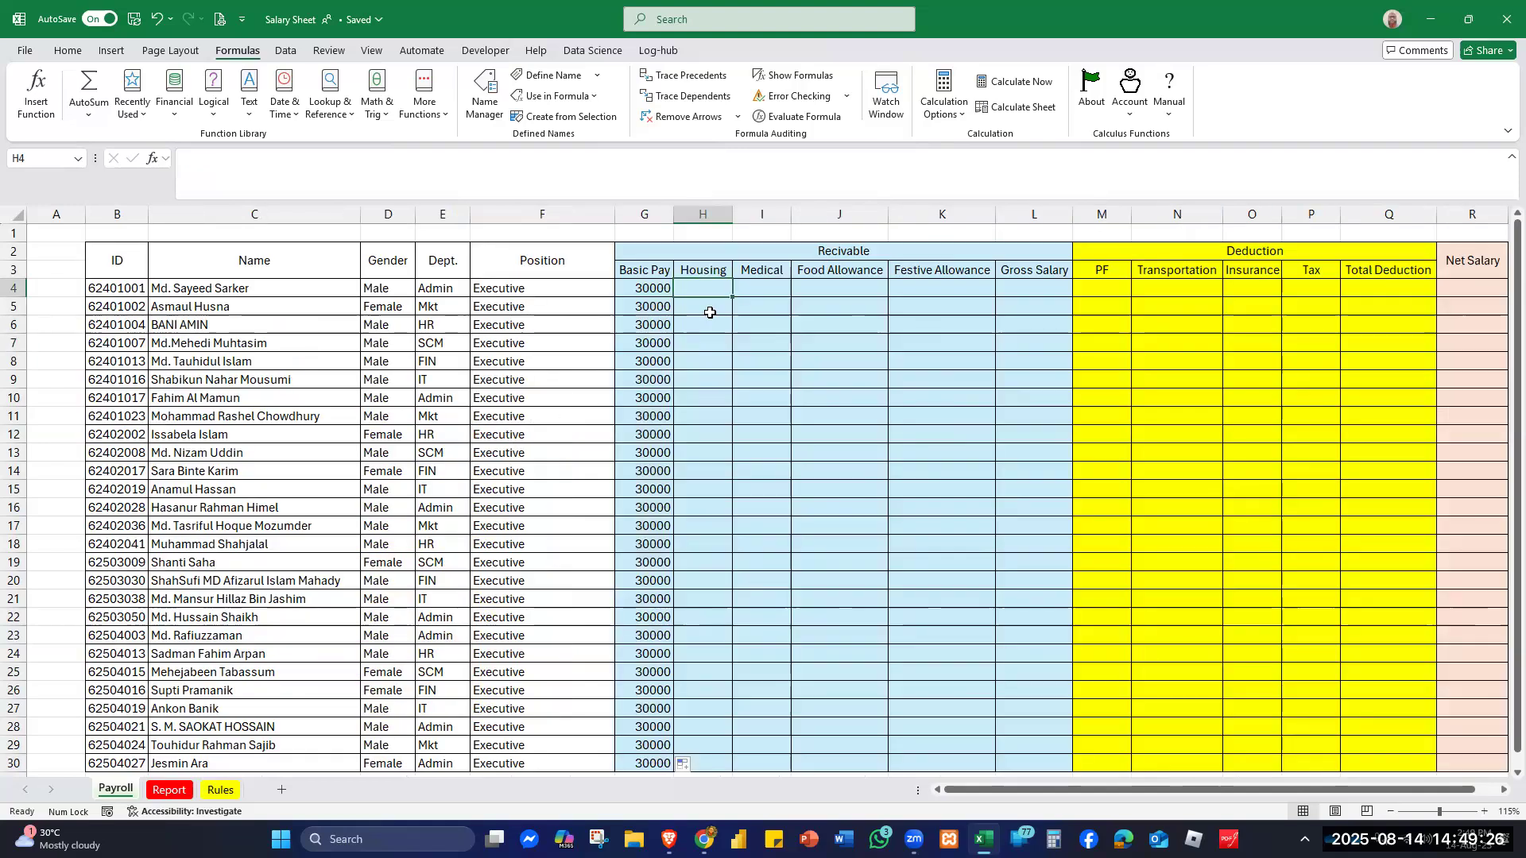
pyautogui.write('=')
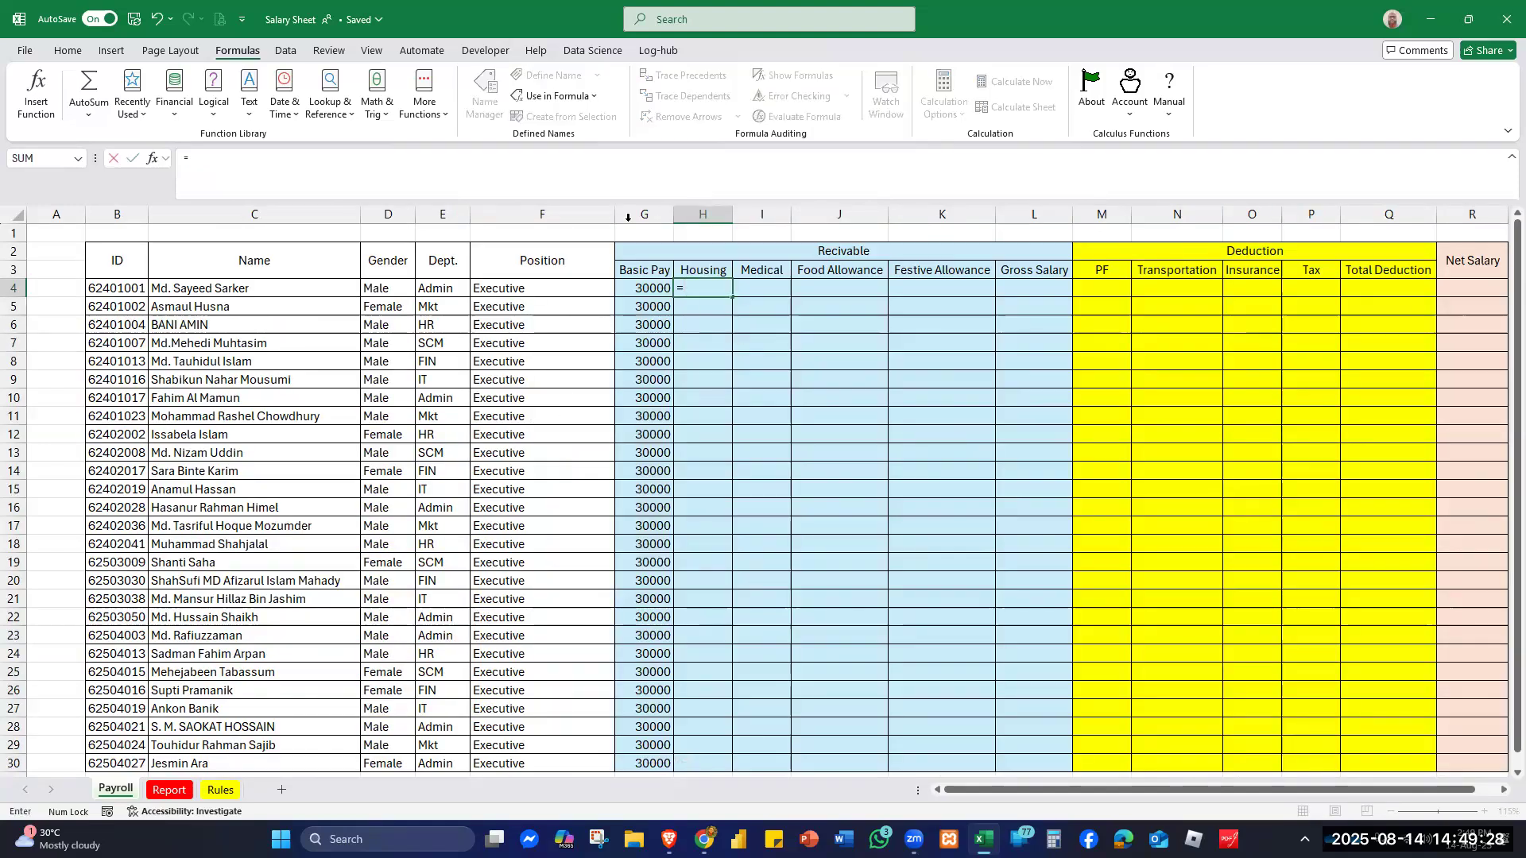
pyautogui.click(649, 290)
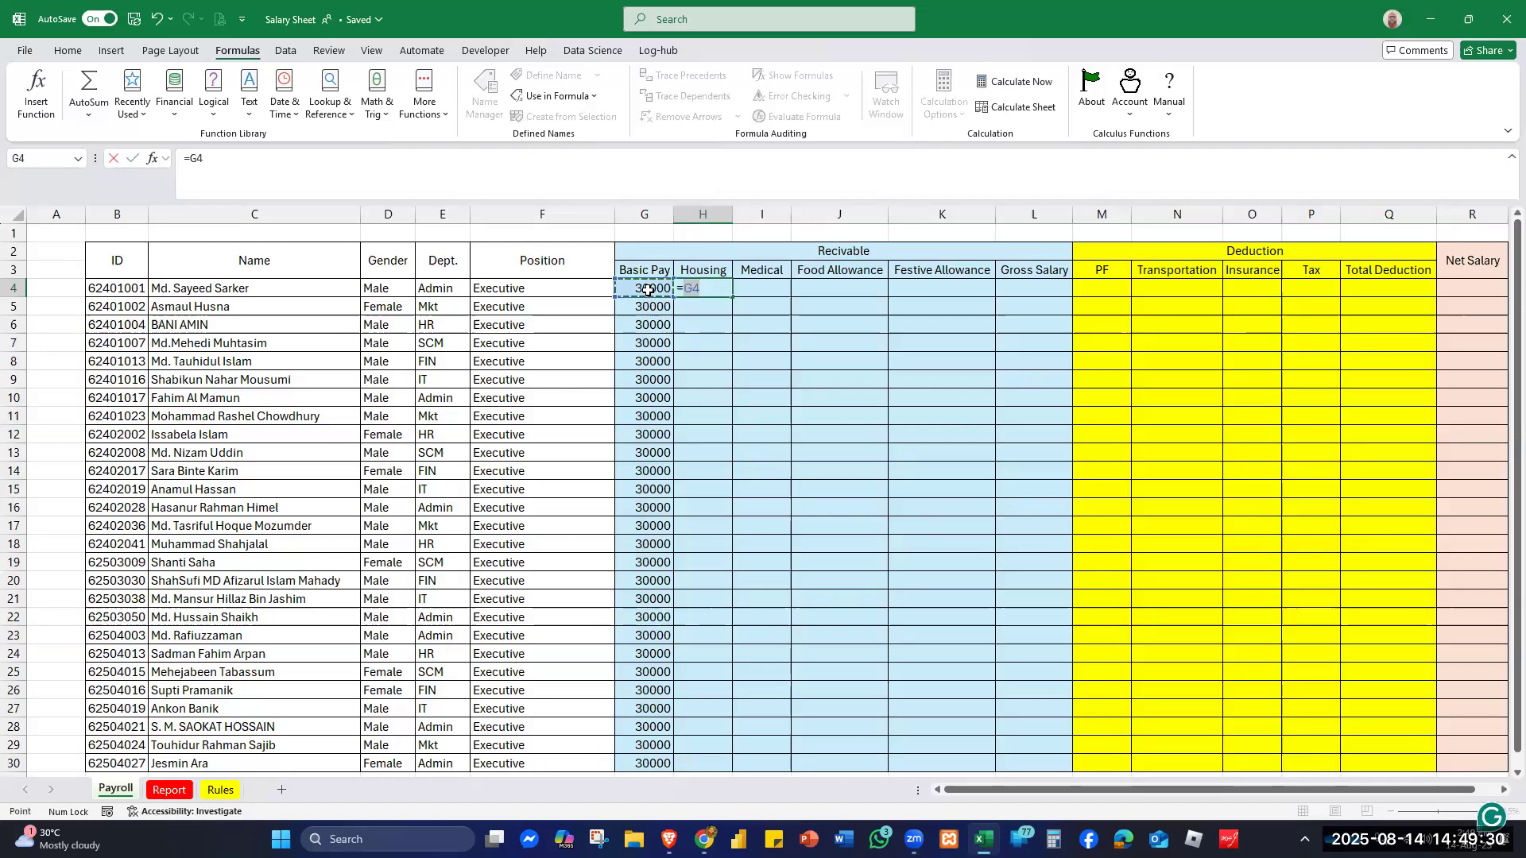
pyautogui.write('*')
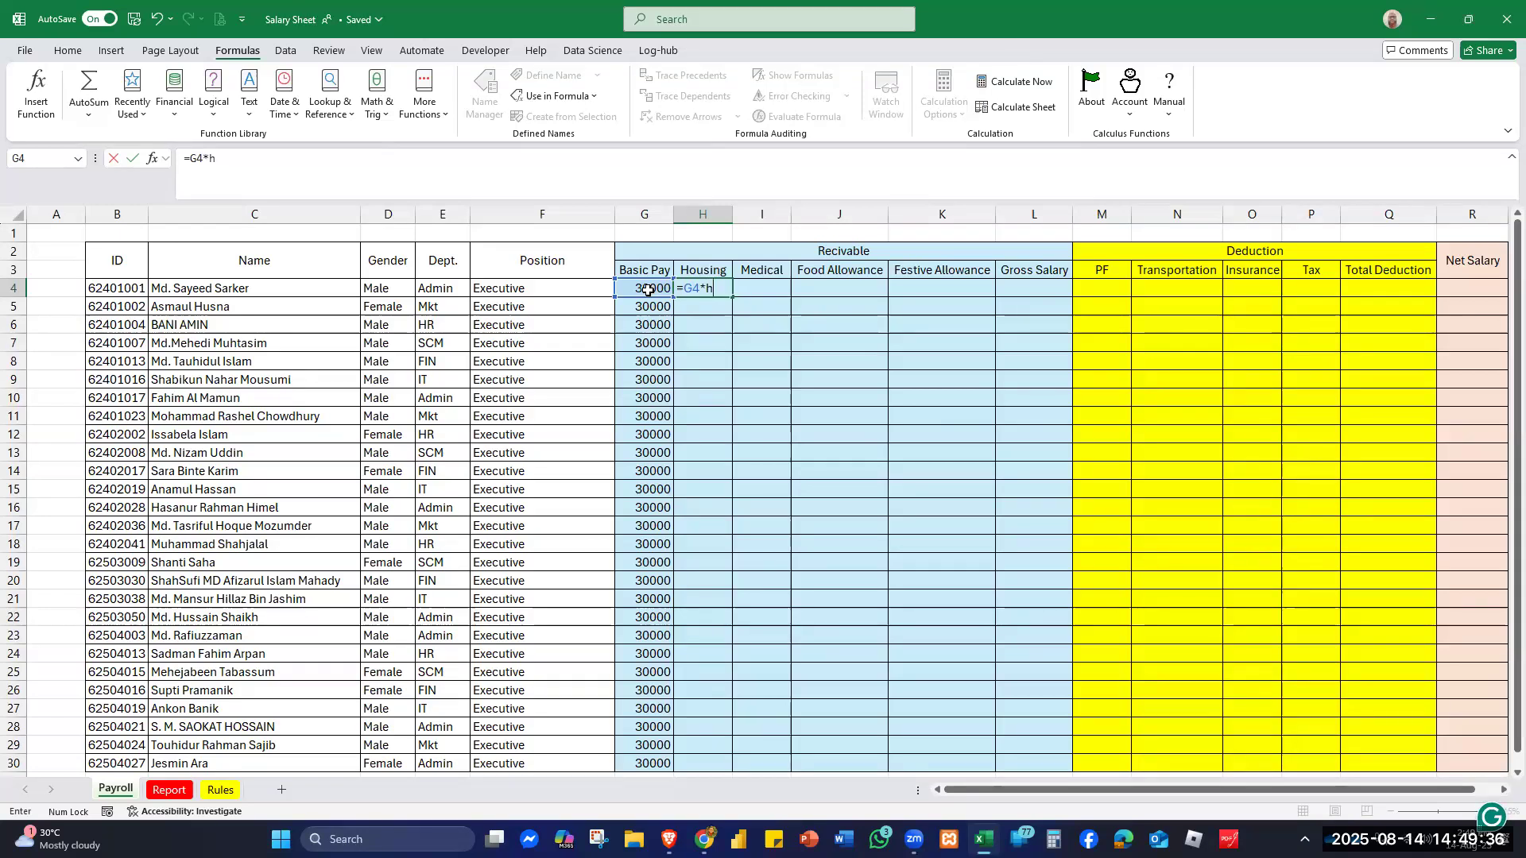
pyautogui.write('hou')
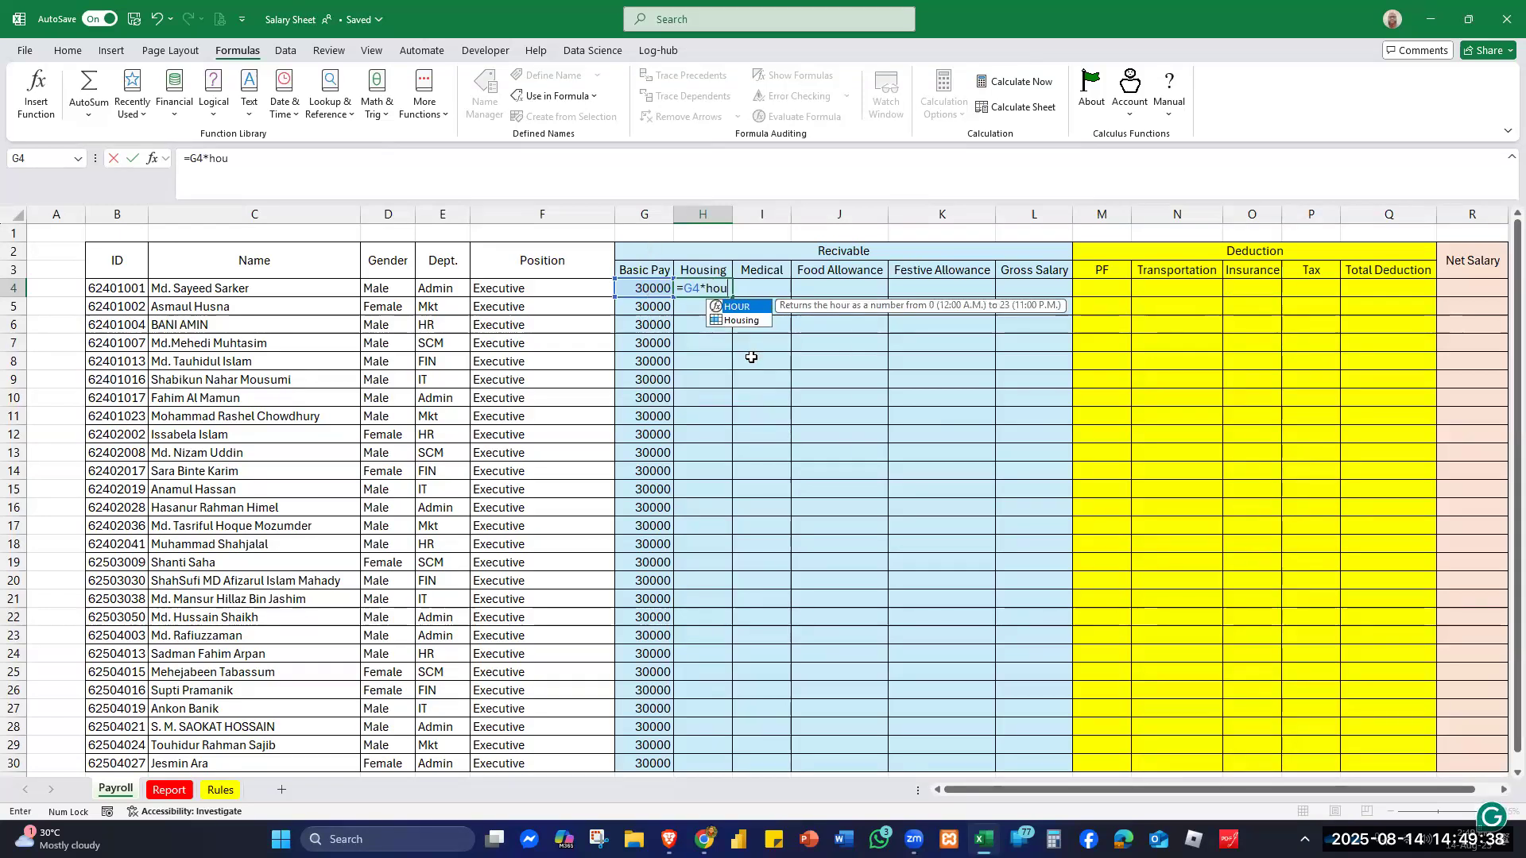
pyautogui.click(739, 322)
pyautogui.doubleClick(739, 322)
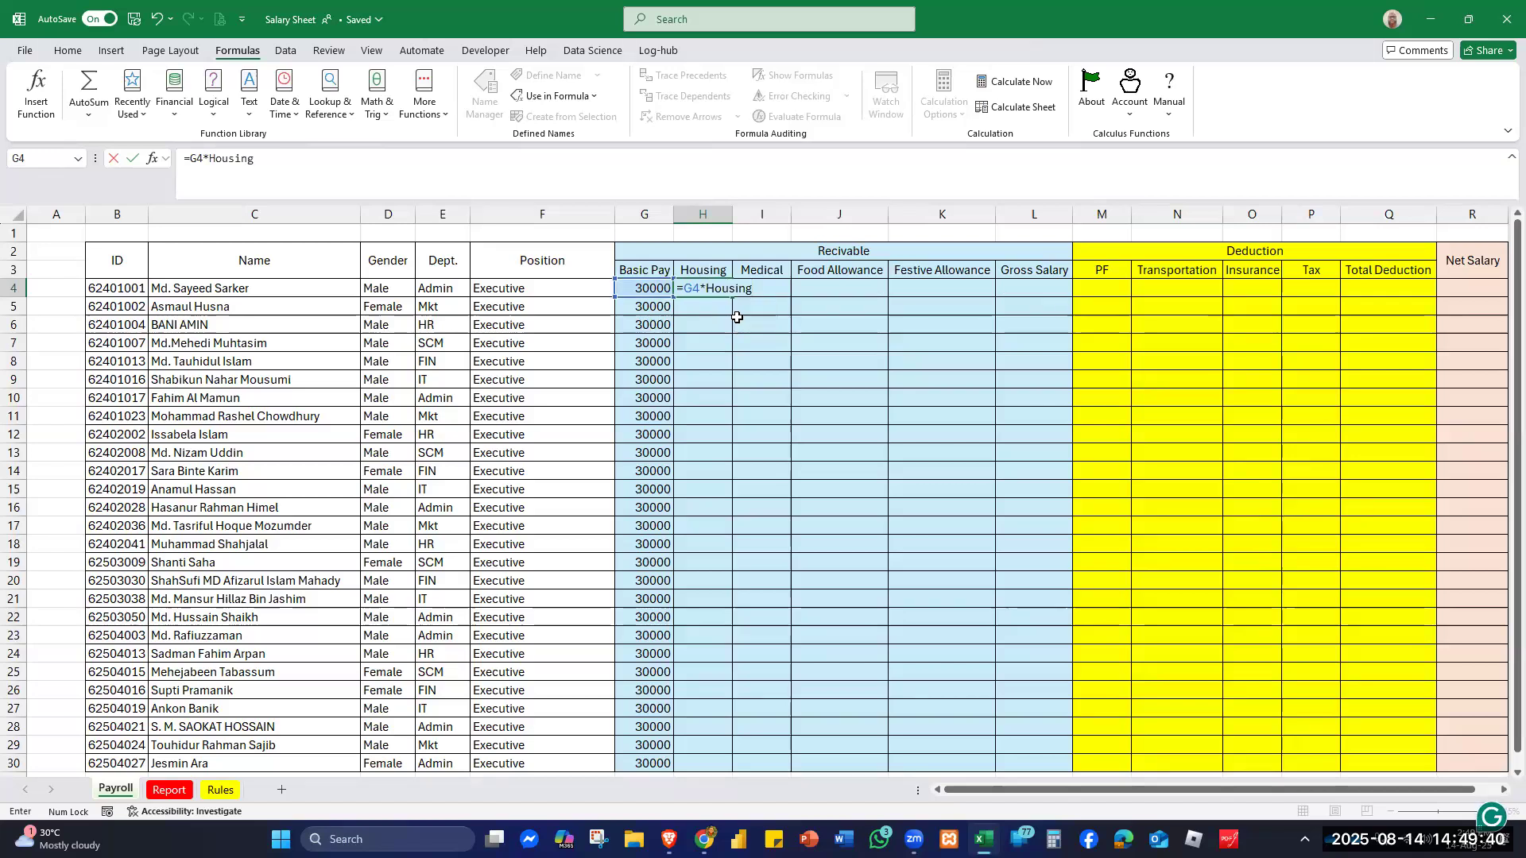
pyautogui.press('Return')
pyautogui.click(713, 290)
pyautogui.doubleClick(731, 297)
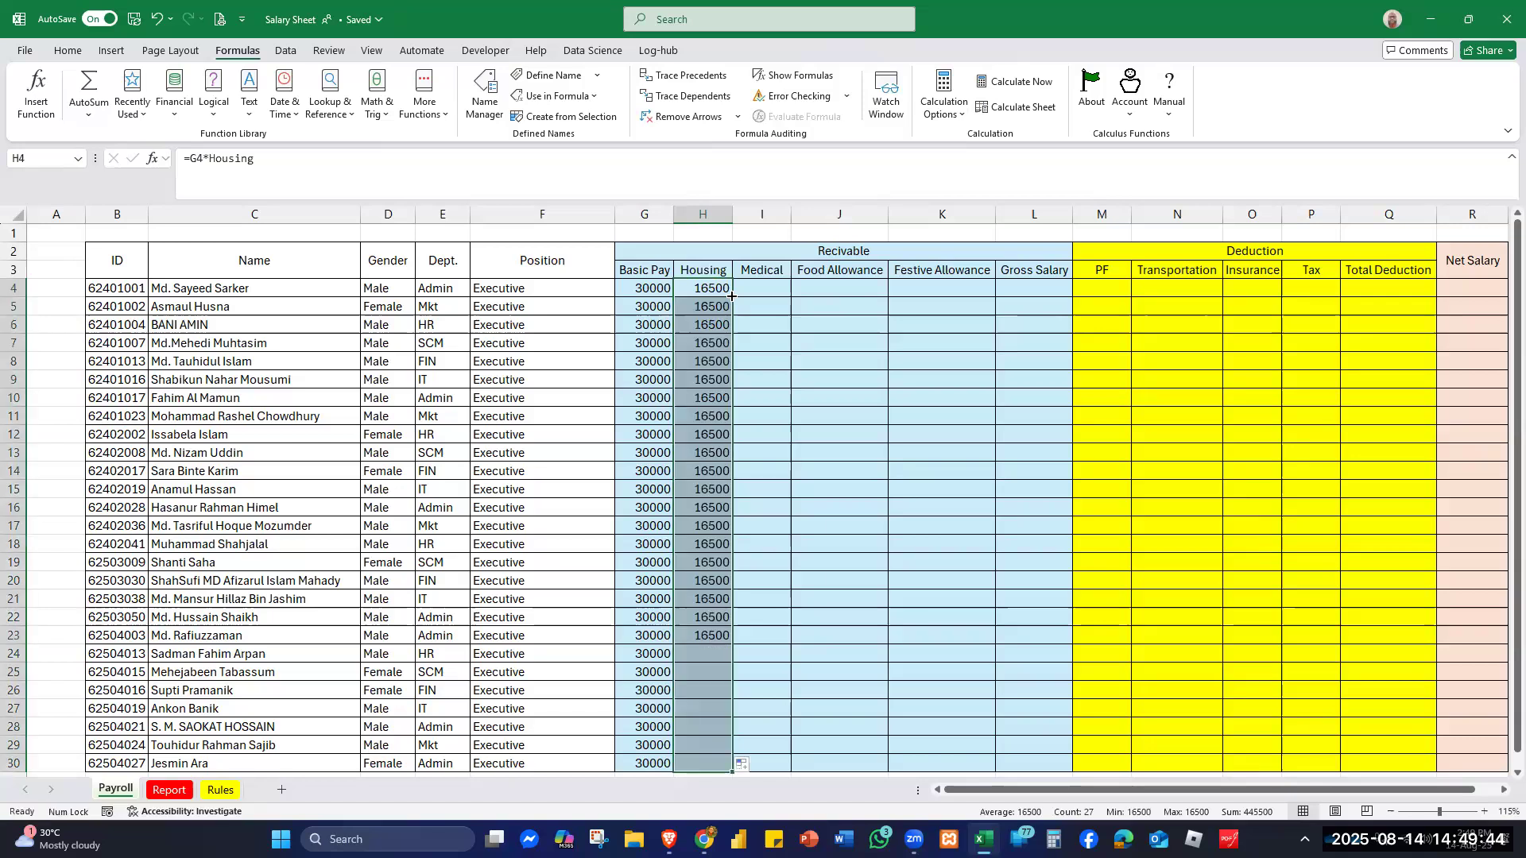
pyautogui.click(772, 285)
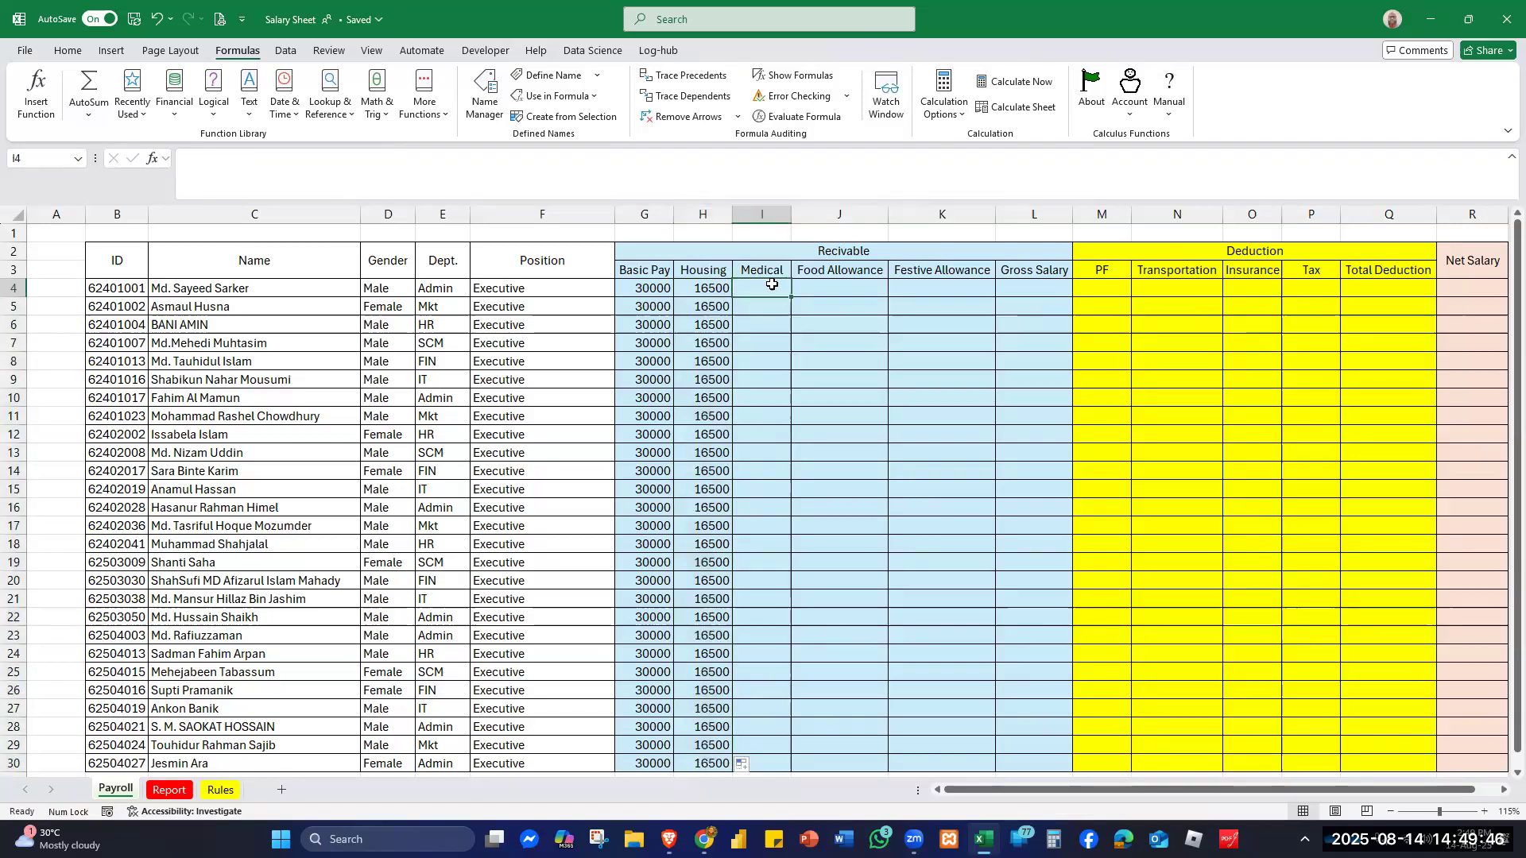
# - Enter =G4*Medical in I4 and fill it down to I30, giving 3000 per employee
pyautogui.write('=')
pyautogui.click(654, 287)
pyautogui.write('*')
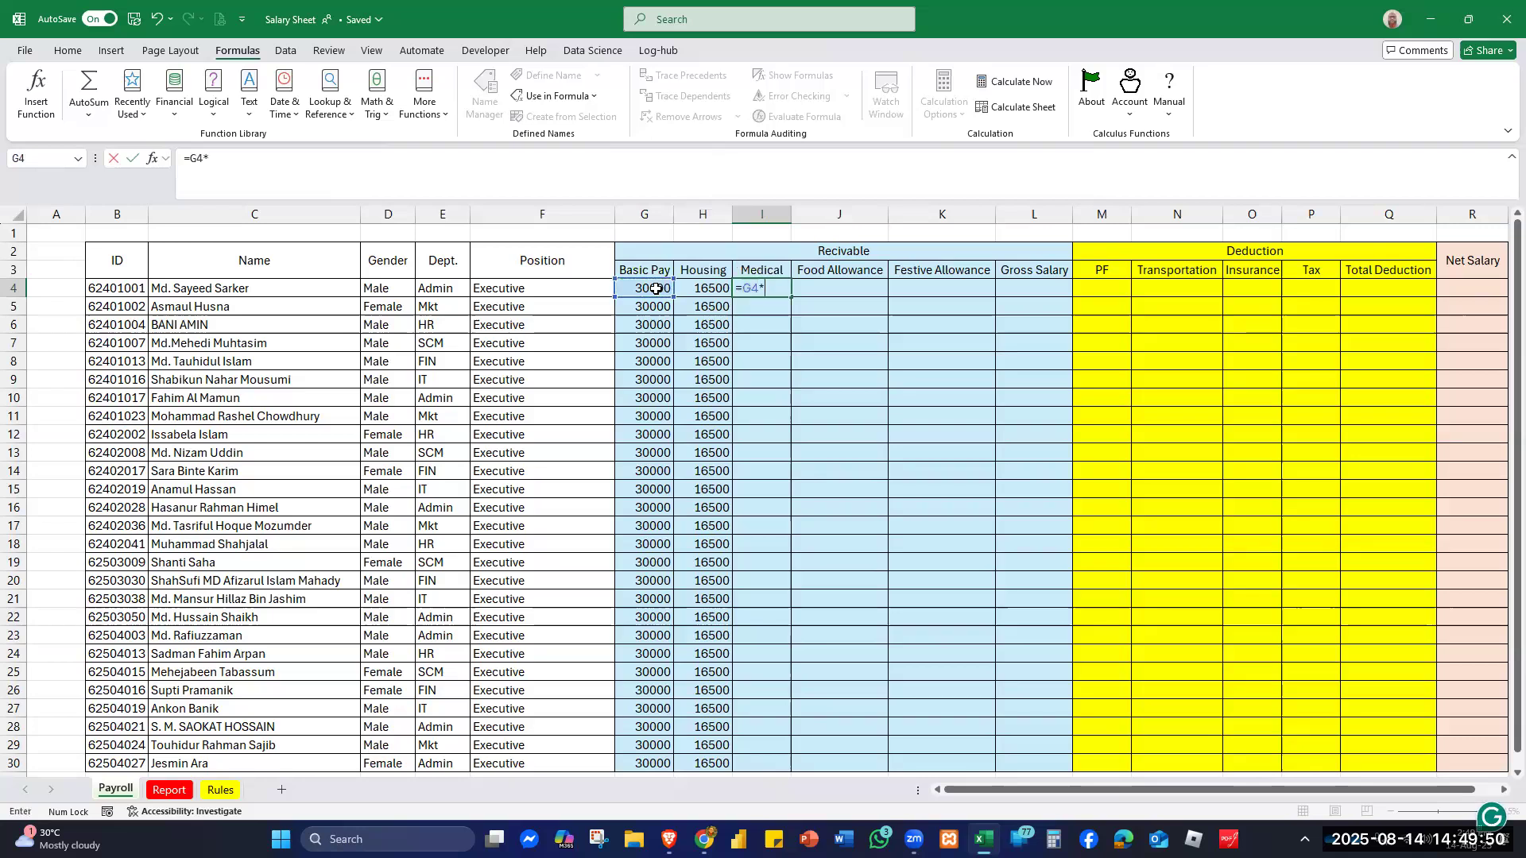
pyautogui.write('me')
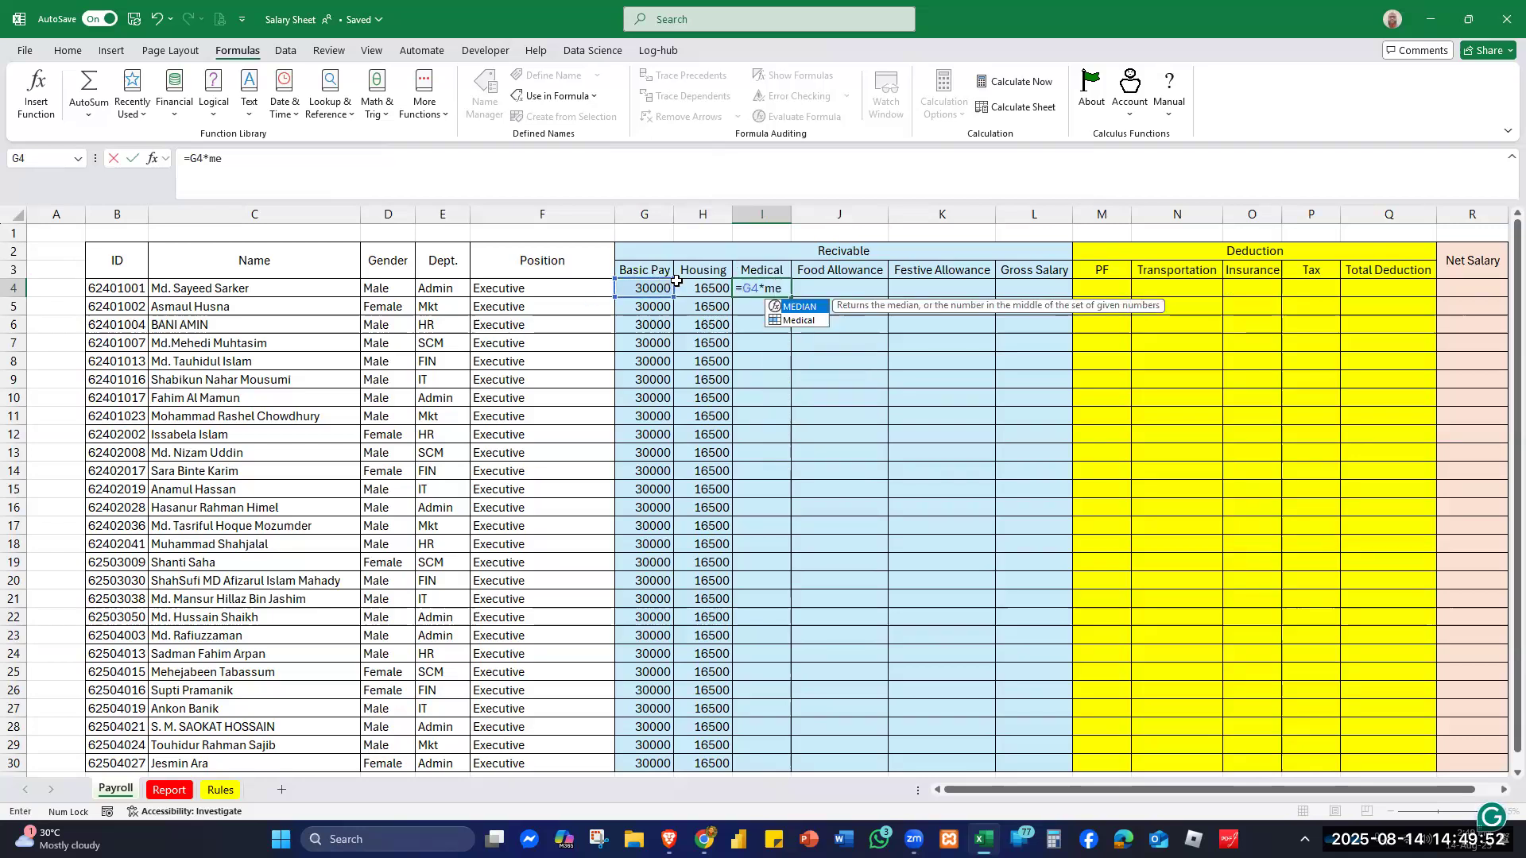
pyautogui.doubleClick(798, 320)
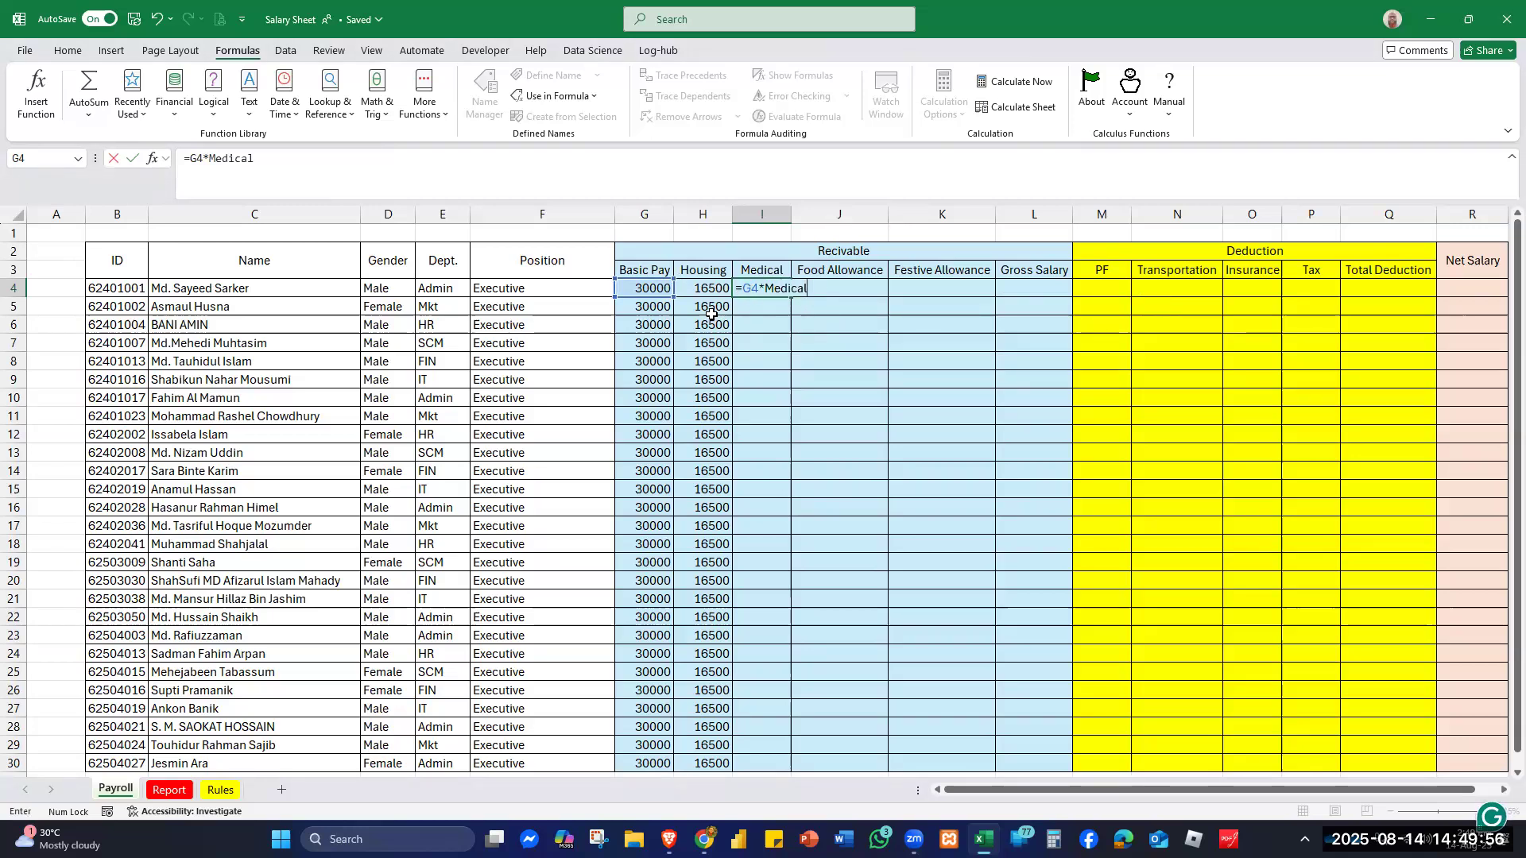
pyautogui.press('Return')
pyautogui.click(765, 289)
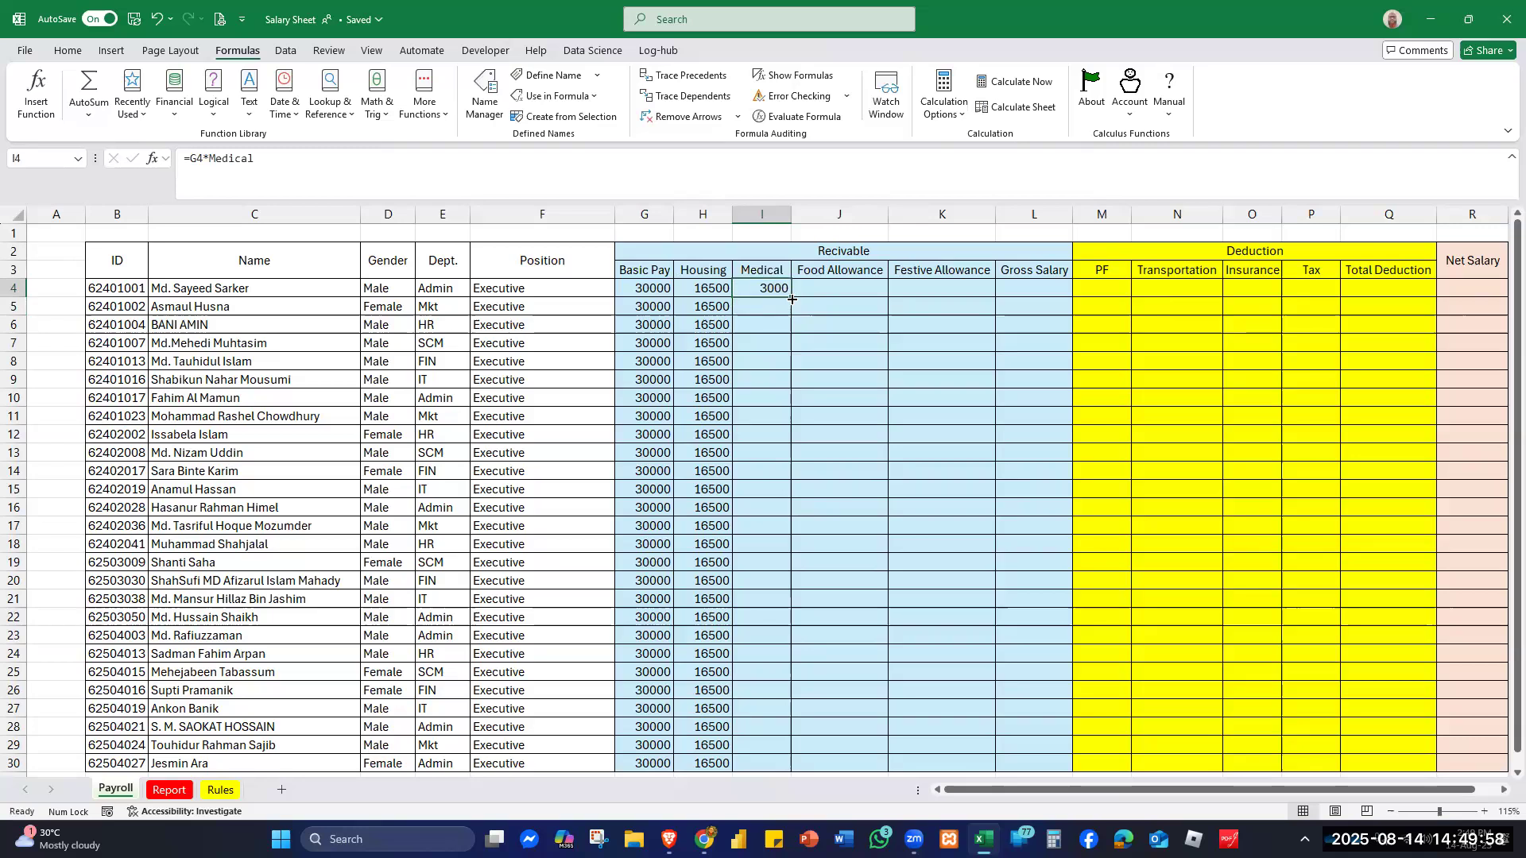
pyautogui.doubleClick(790, 297)
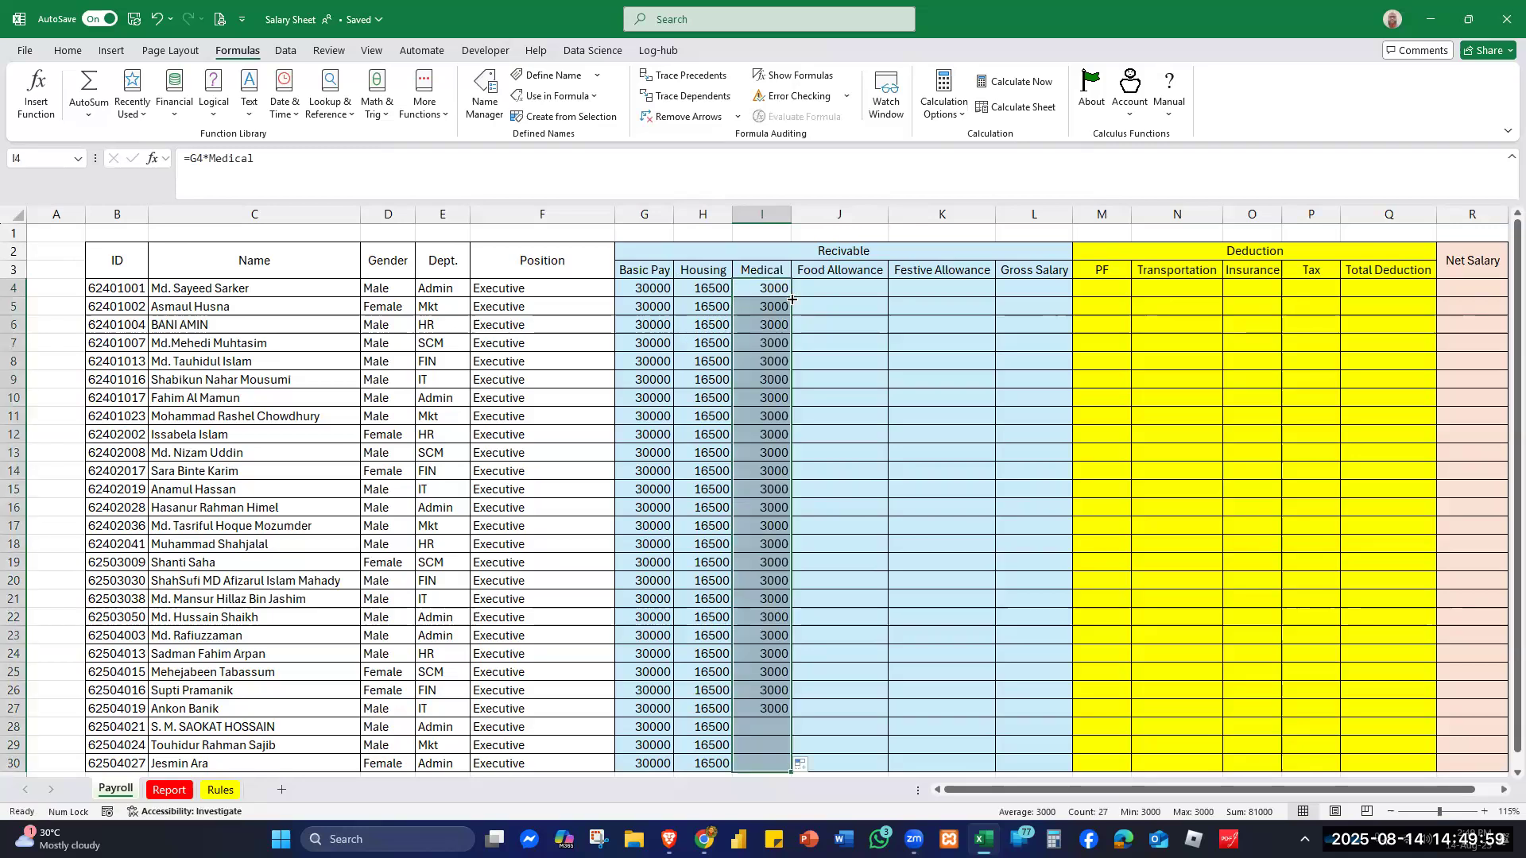
pyautogui.click(852, 288)
# - Enter =G4*Food in J4 and fill it down, giving 3000 for every employee
pyautogui.write('=')
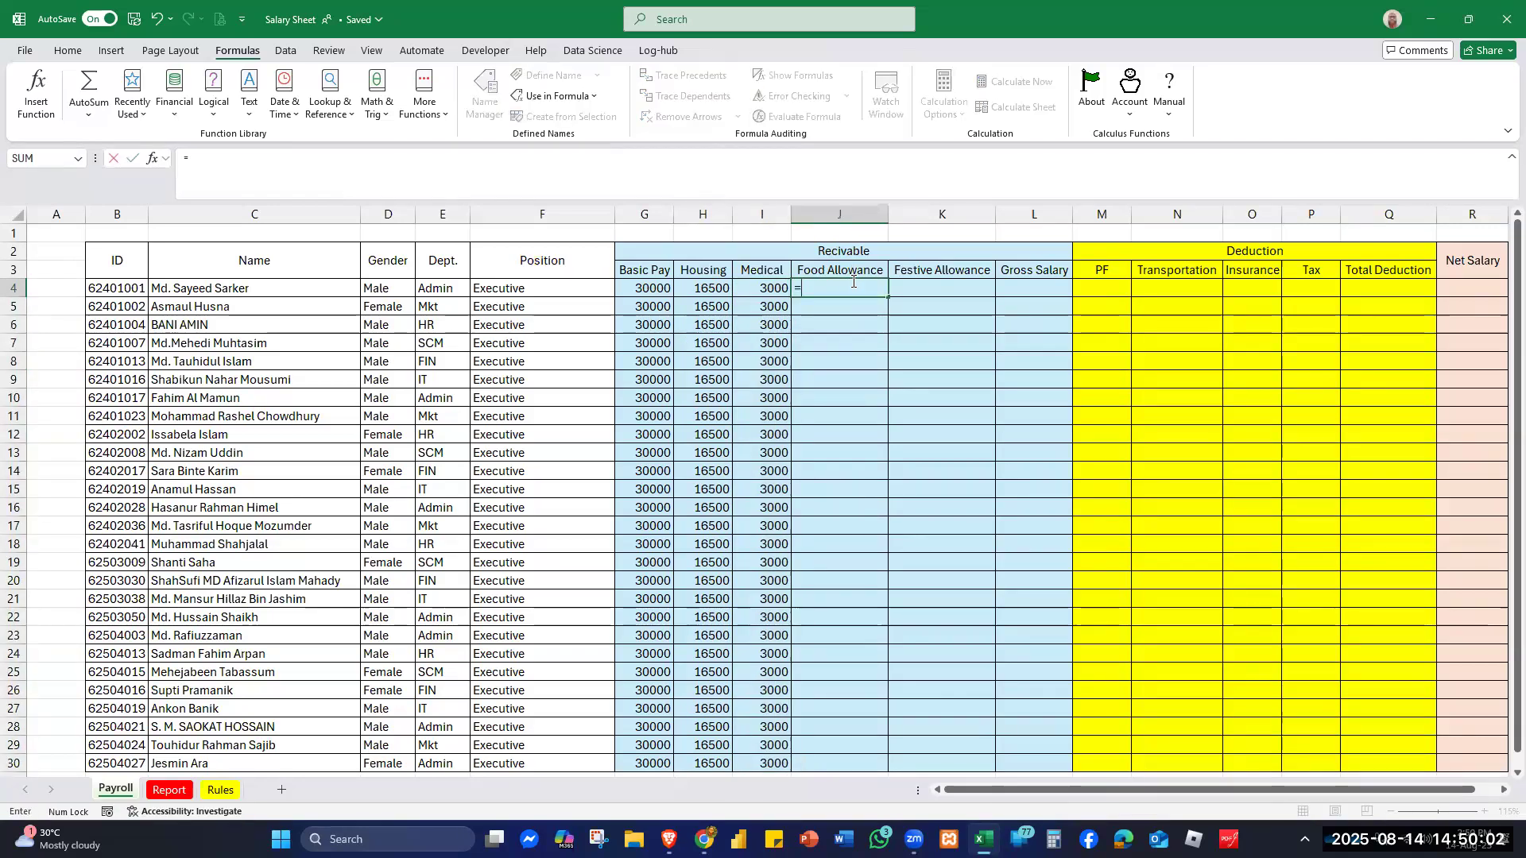
pyautogui.click(642, 291)
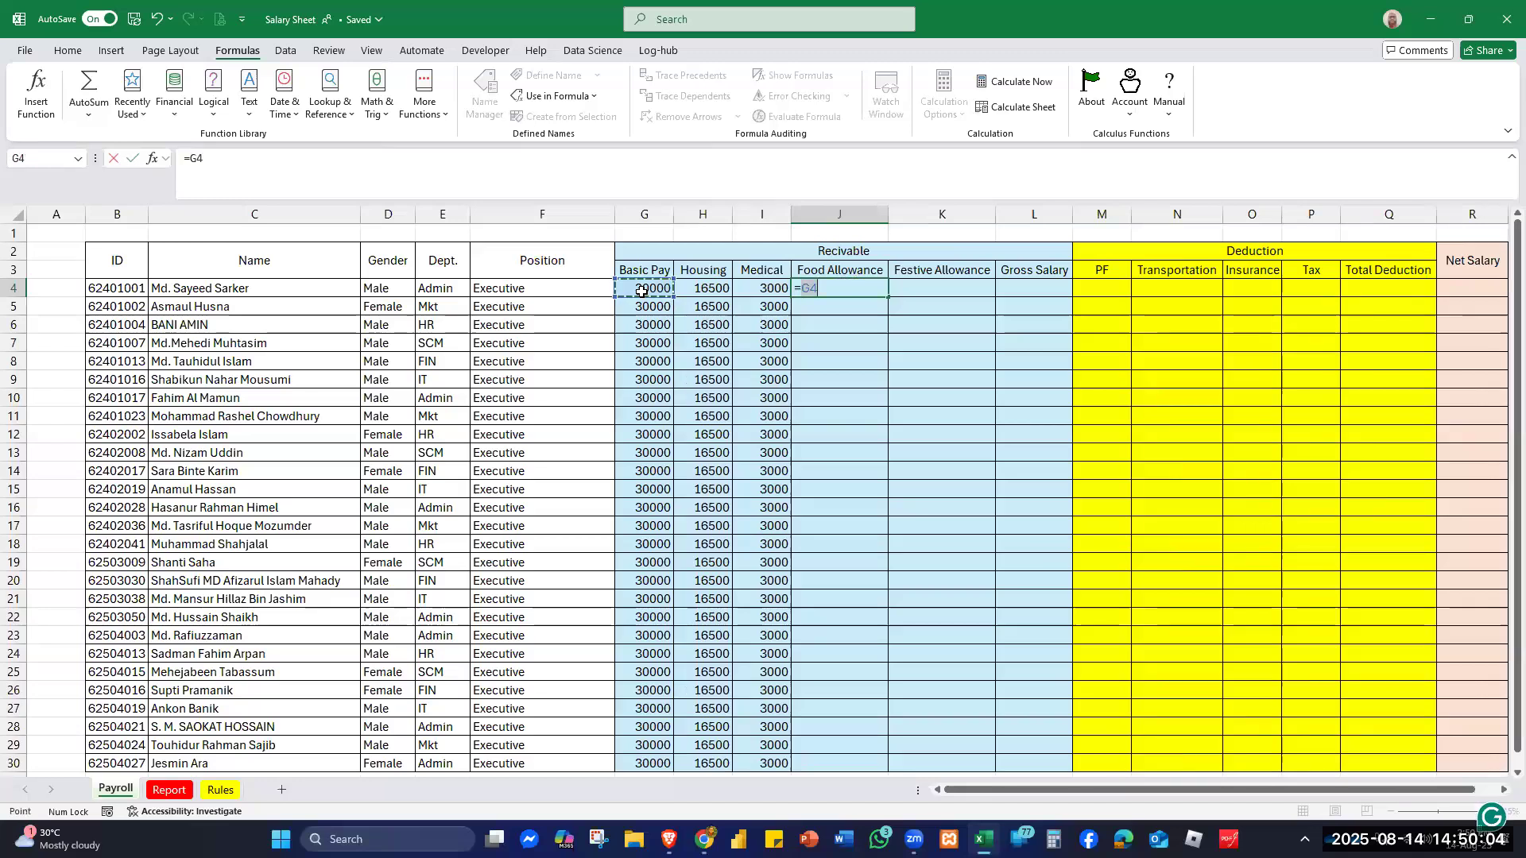
pyautogui.write('*foo')
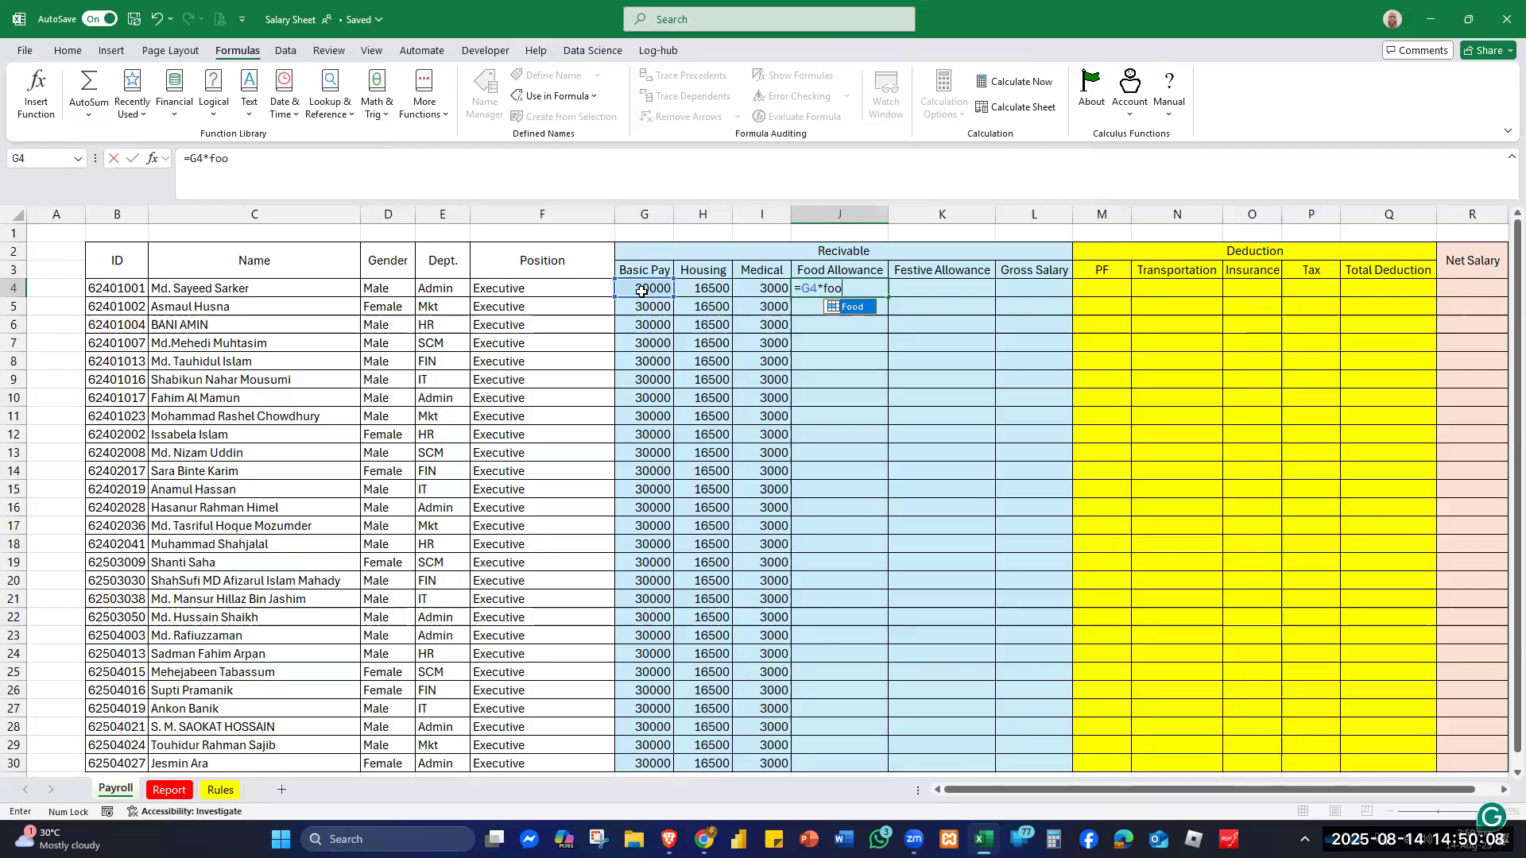
pyautogui.press('Tab')
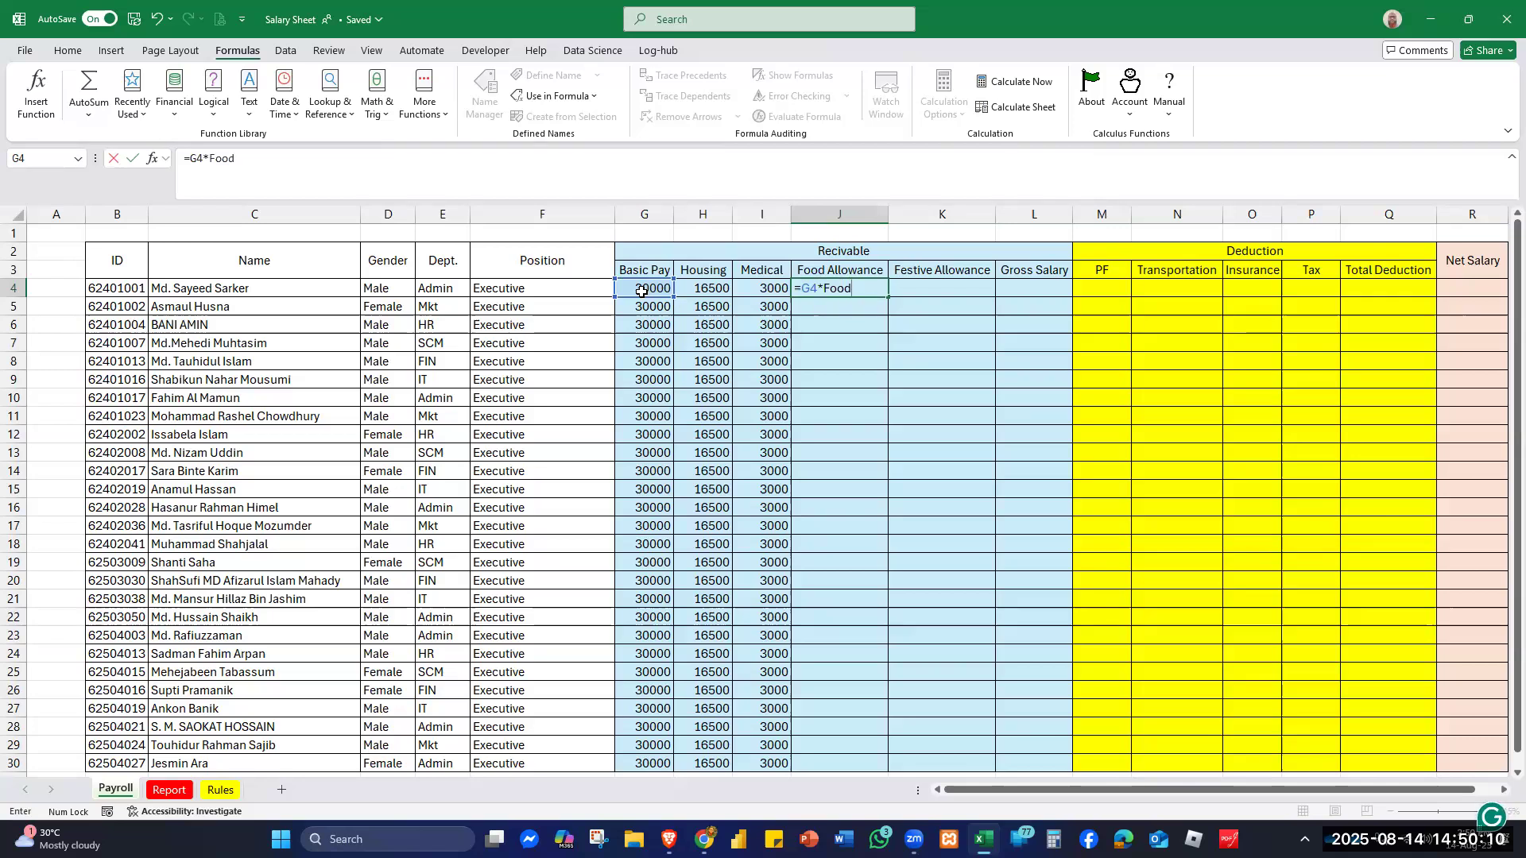
pyautogui.hotkey('ctrl', 'Return')
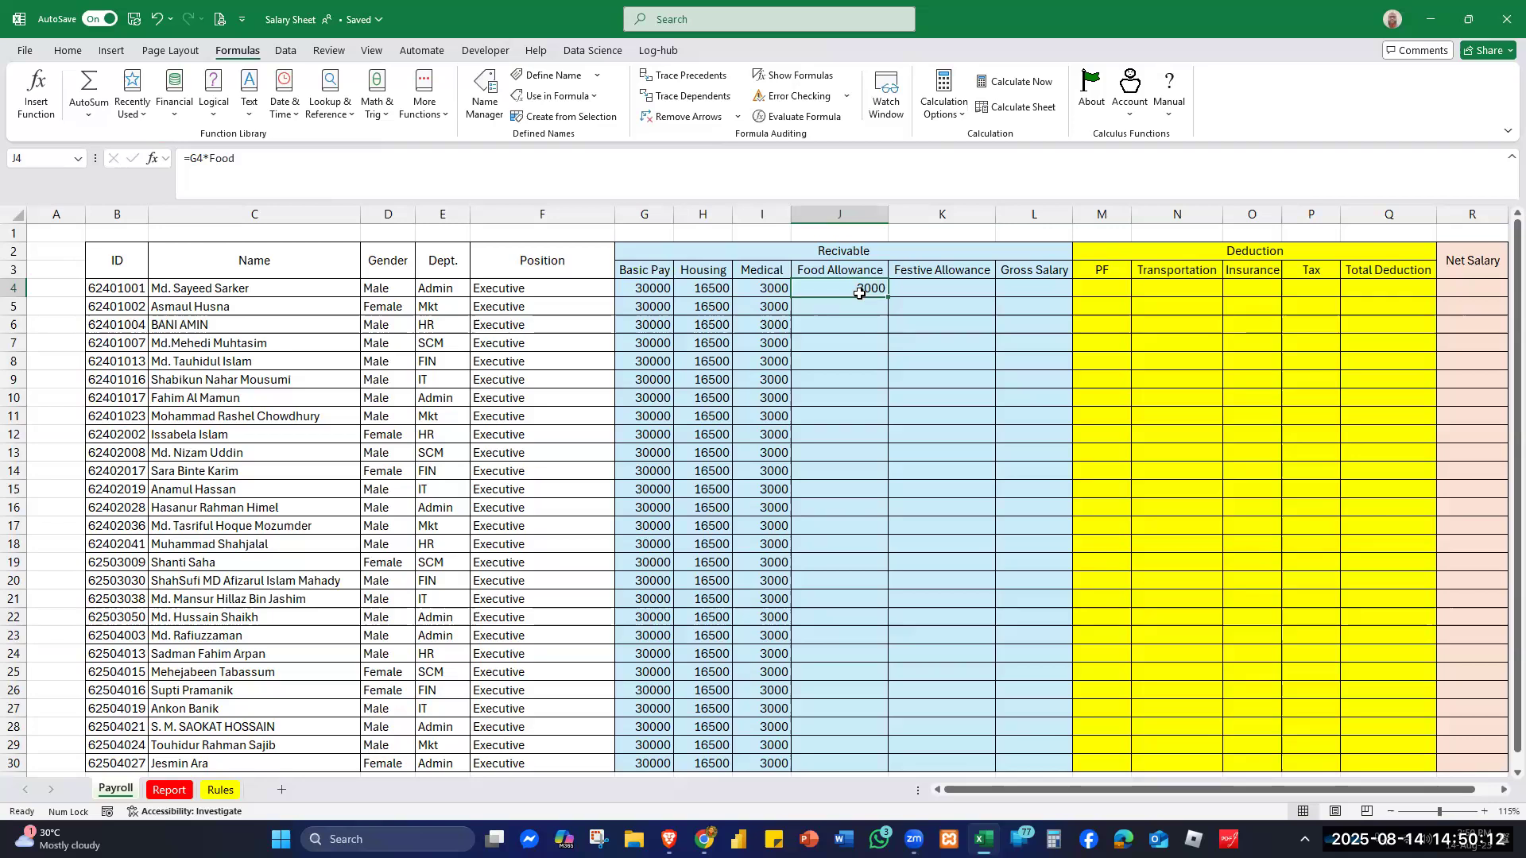
pyautogui.doubleClick(887, 297)
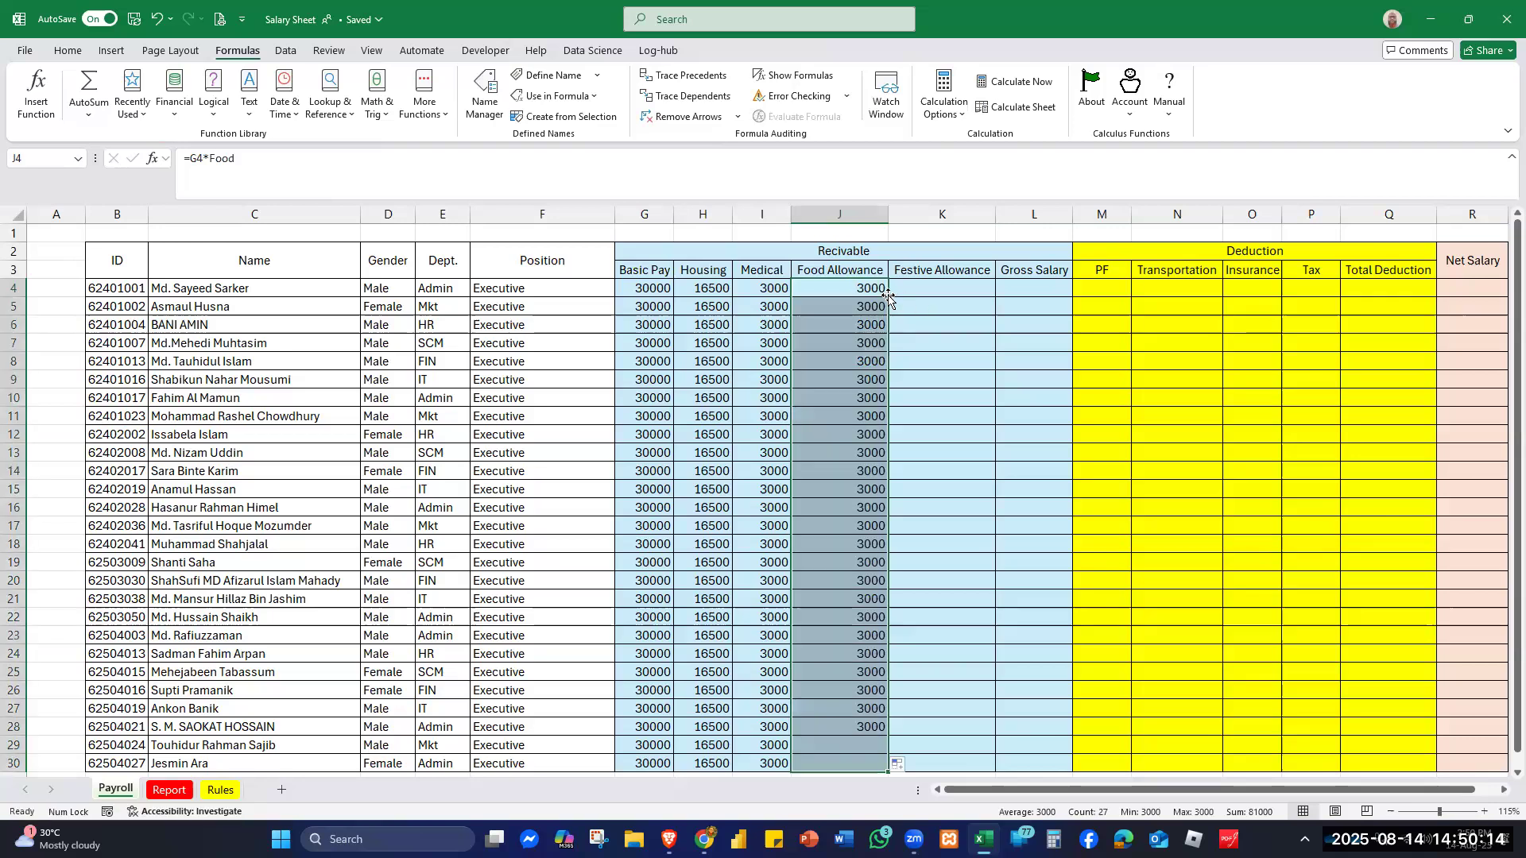
# - Set Festive Allowance in K4 to =Festival and fill it down, giving 5000 through row 30
pyautogui.click(930, 288)
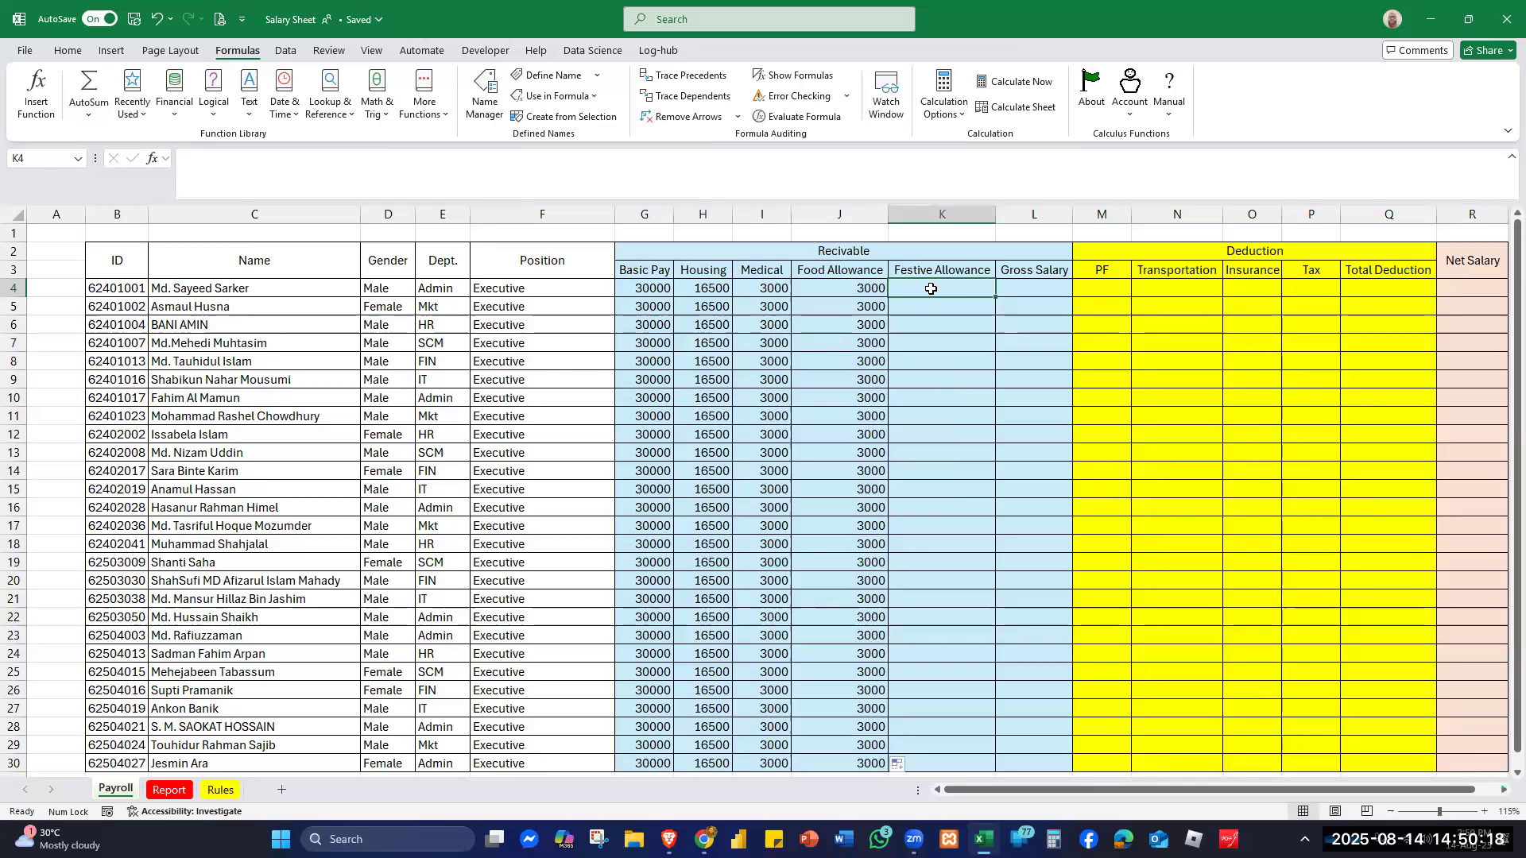
pyautogui.write('=fe')
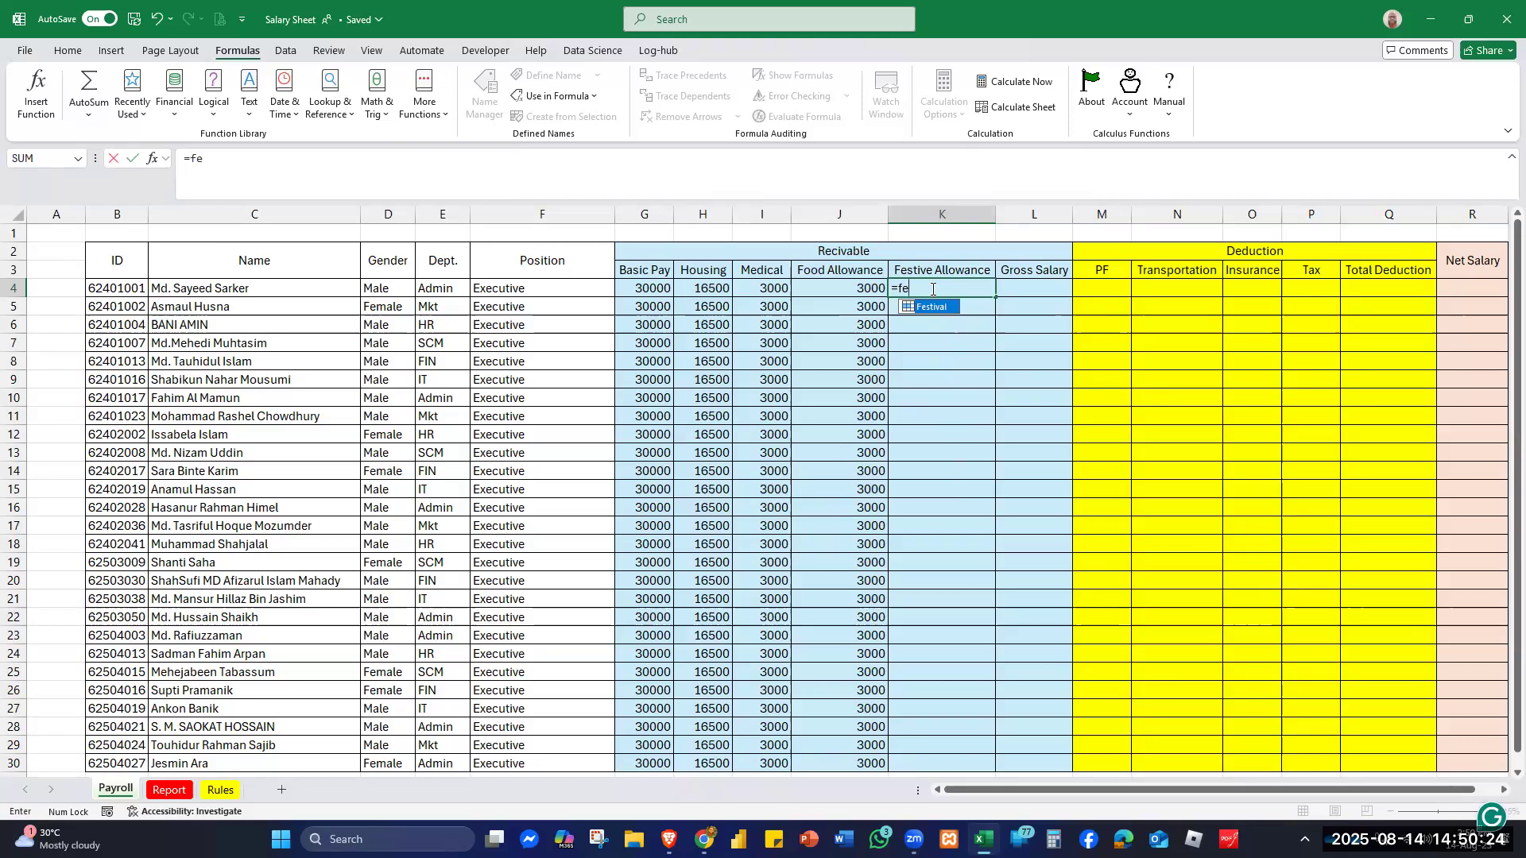
pyautogui.press('Tab')
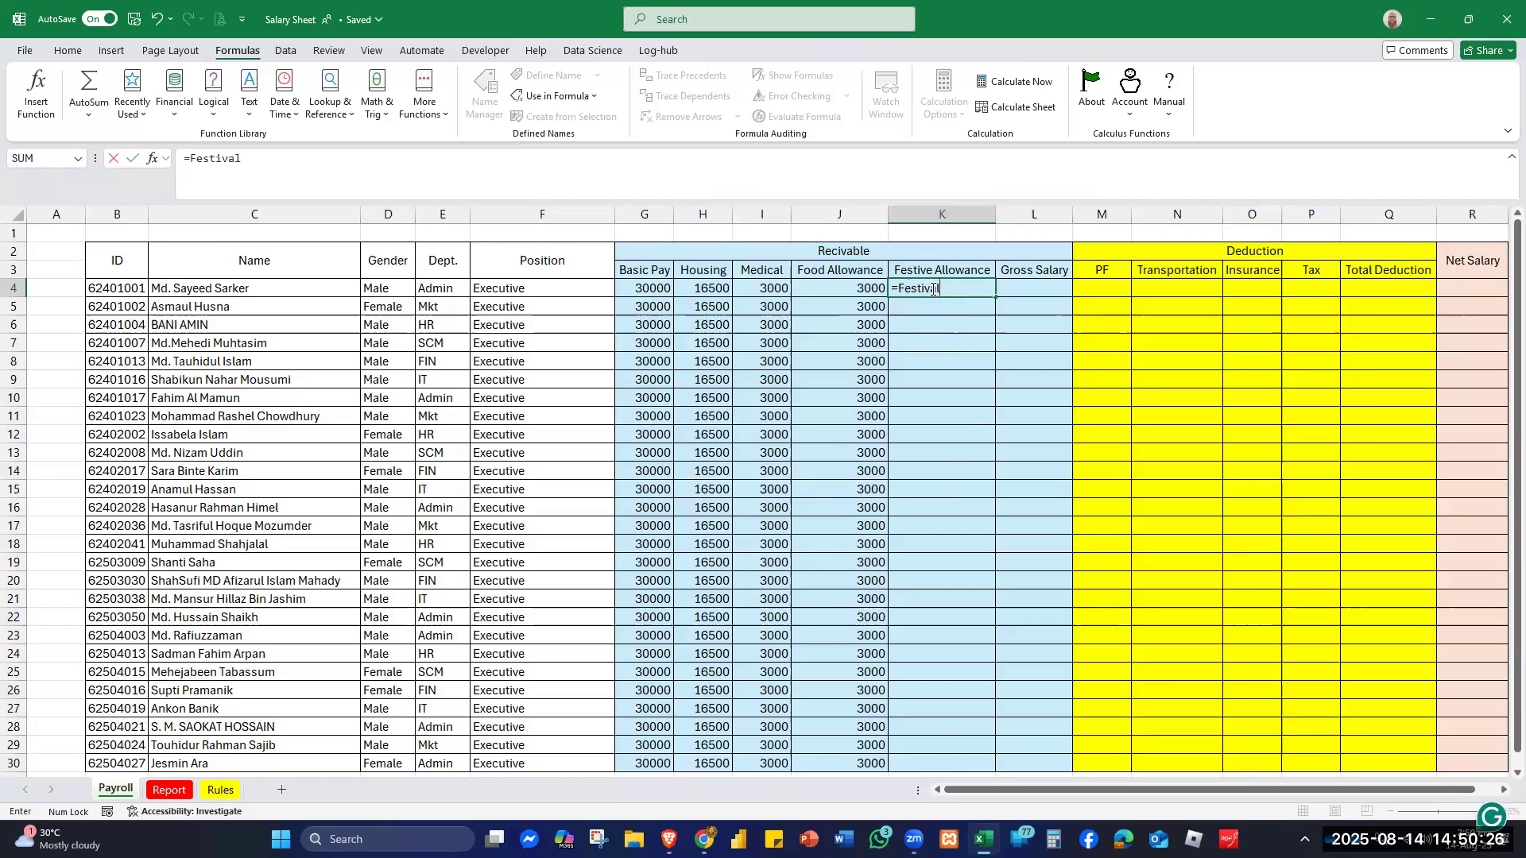
pyautogui.press('Return')
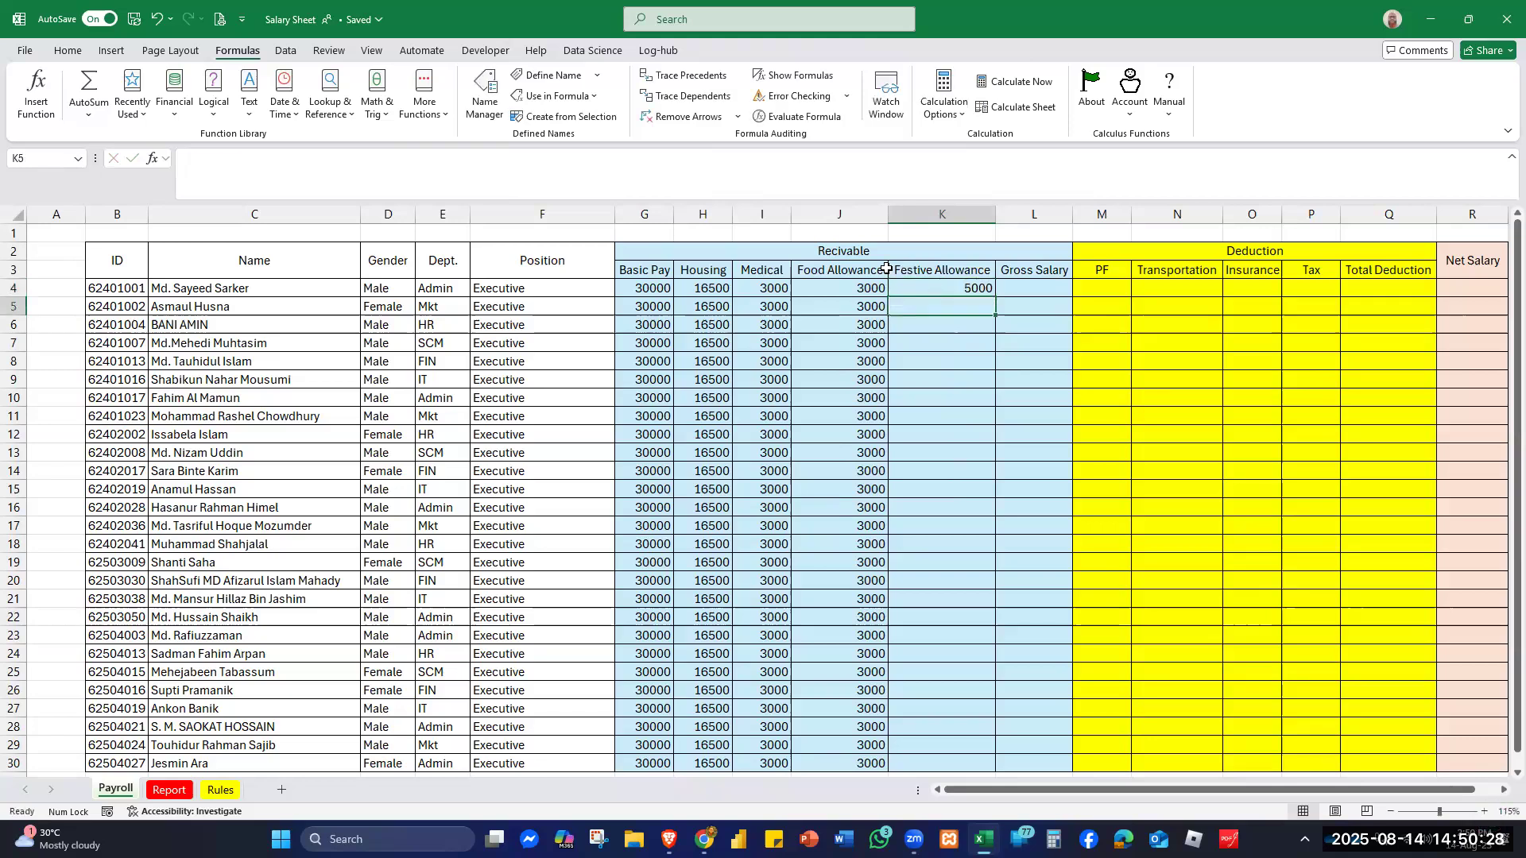
pyautogui.click(964, 289)
pyautogui.doubleClick(995, 297)
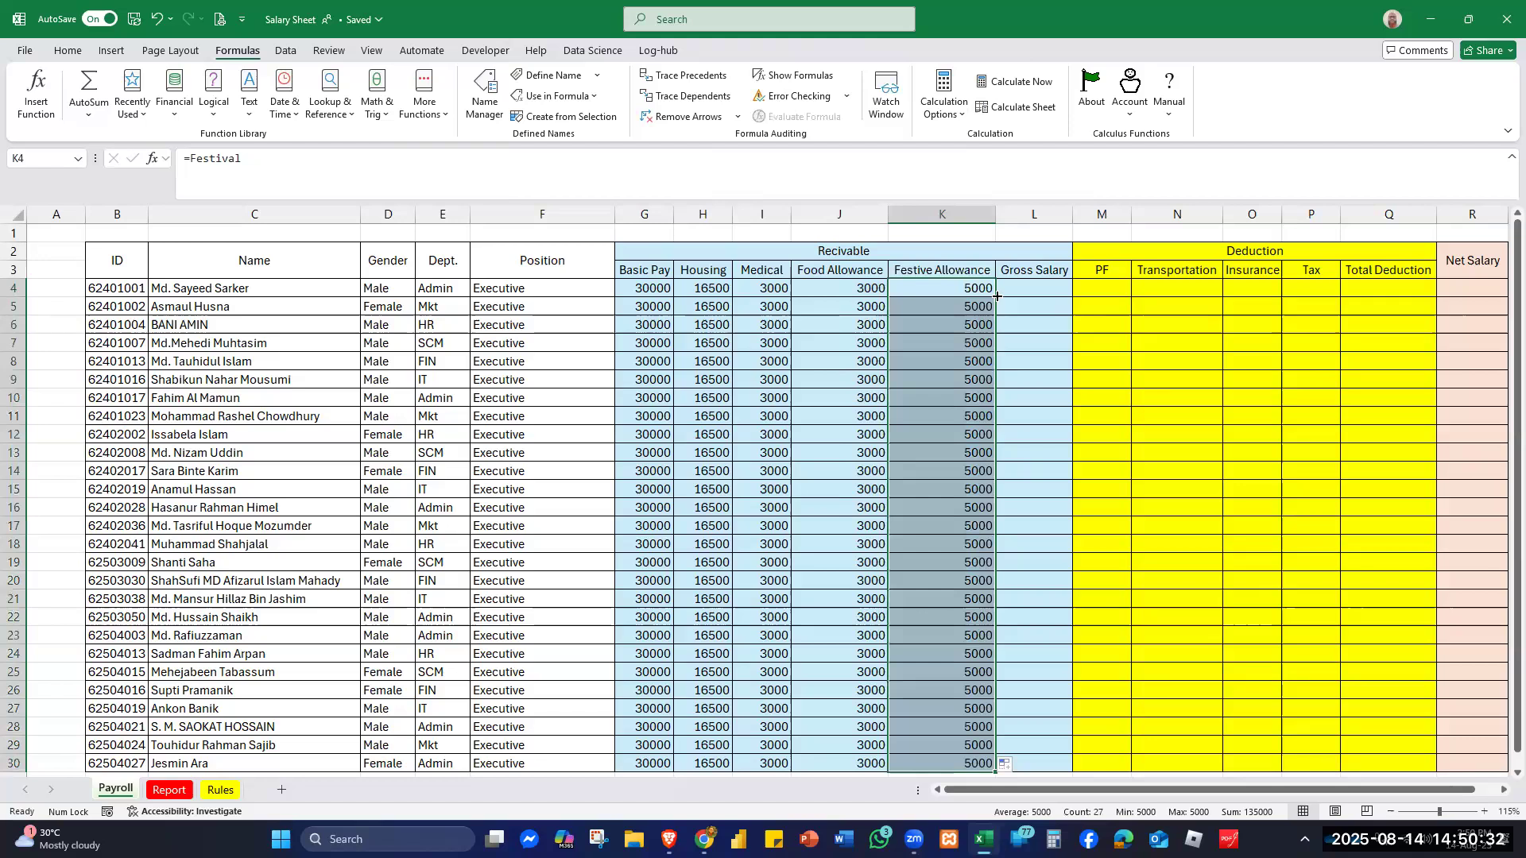
pyautogui.click(1030, 287)
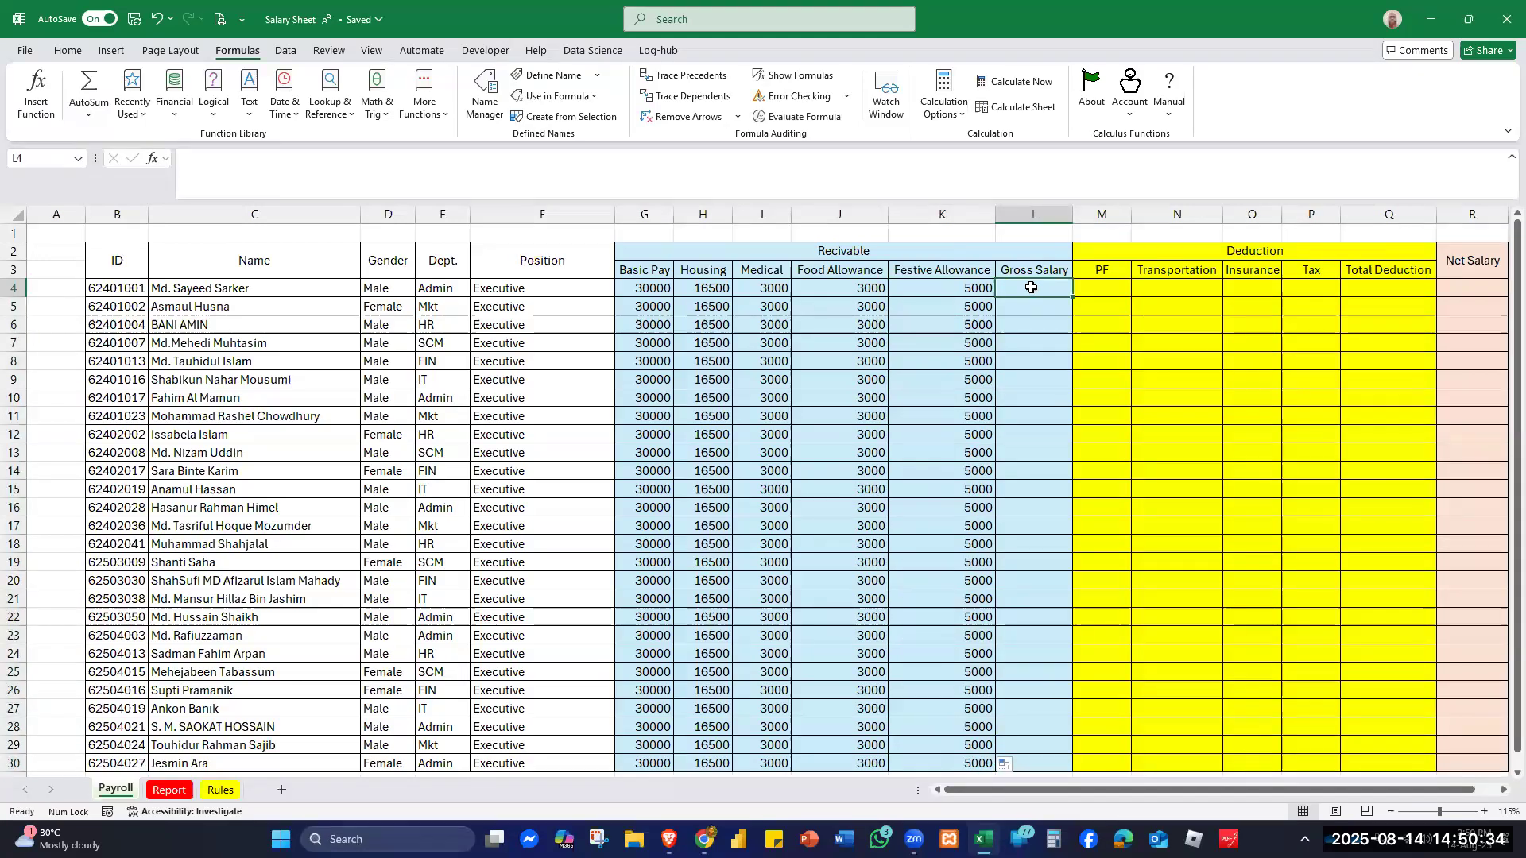
# - Enter =SUM(G4:K4) in L4 and fill it down, giving 57500 for every employee
pyautogui.write('=')
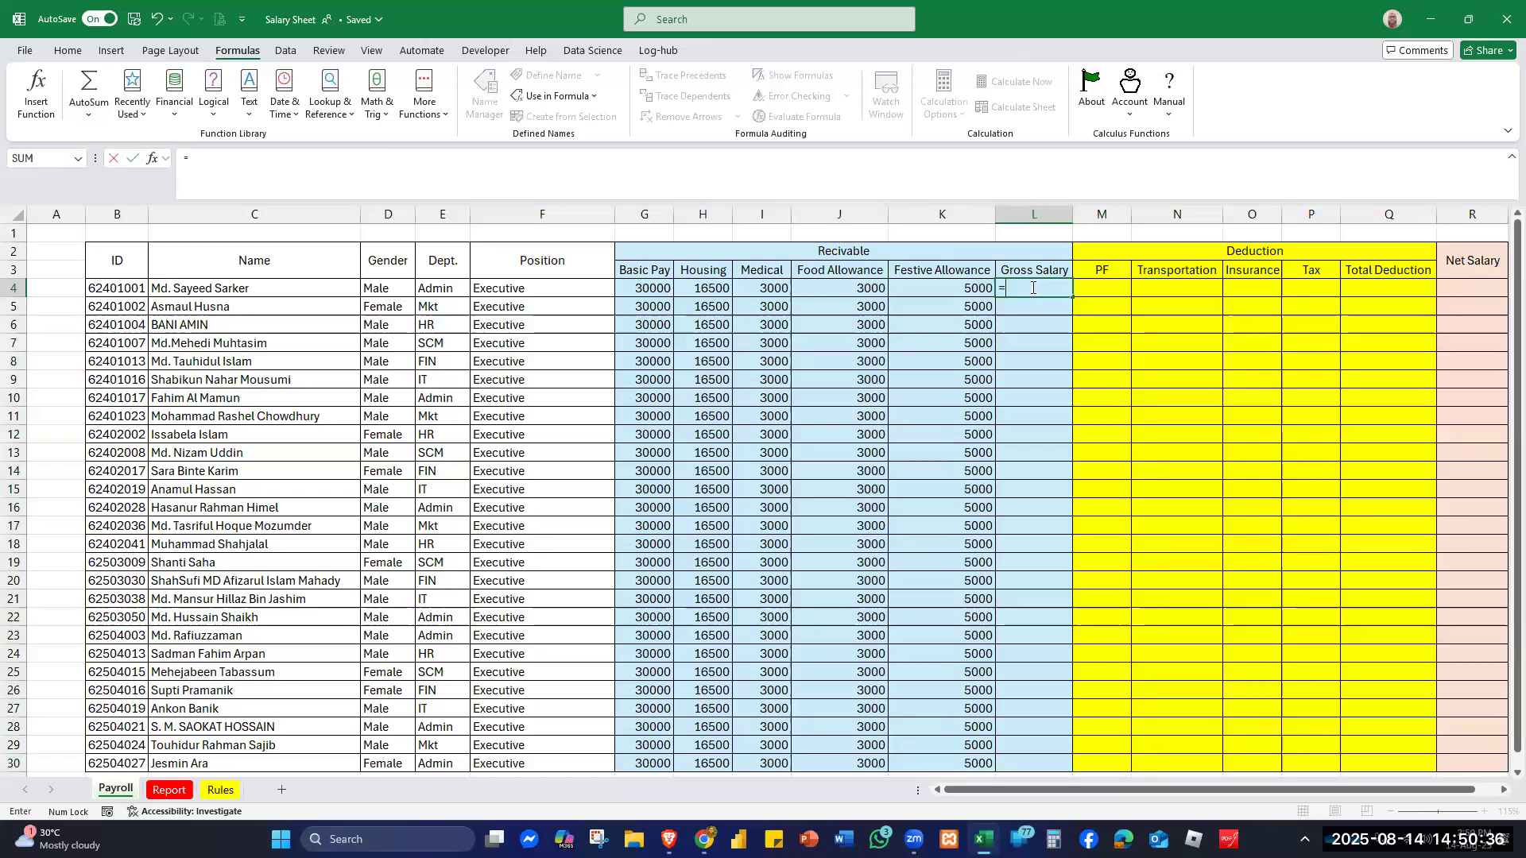
pyautogui.write('sum')
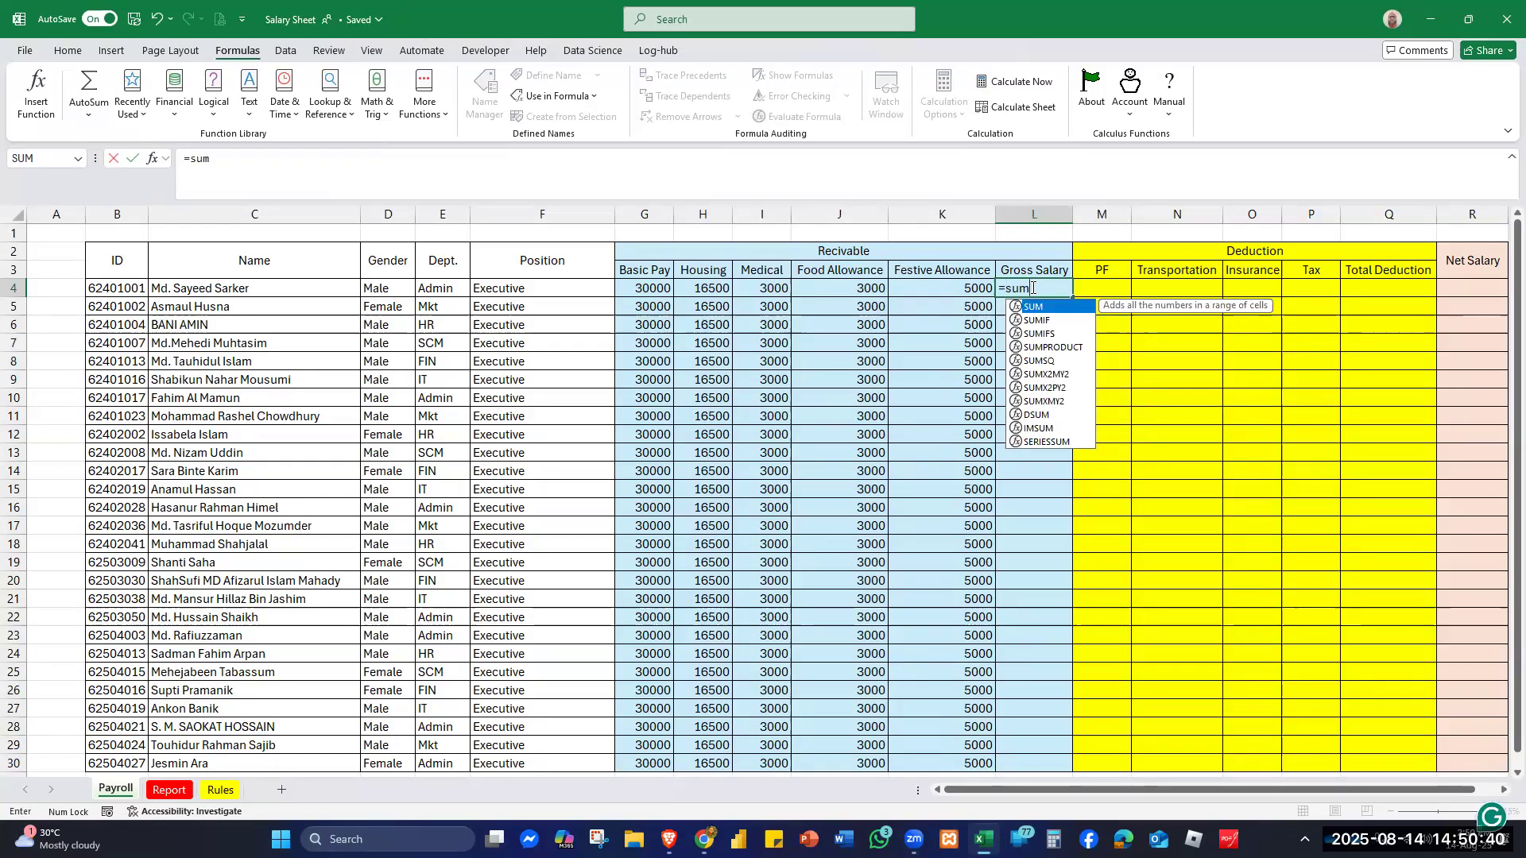
pyautogui.write('(')
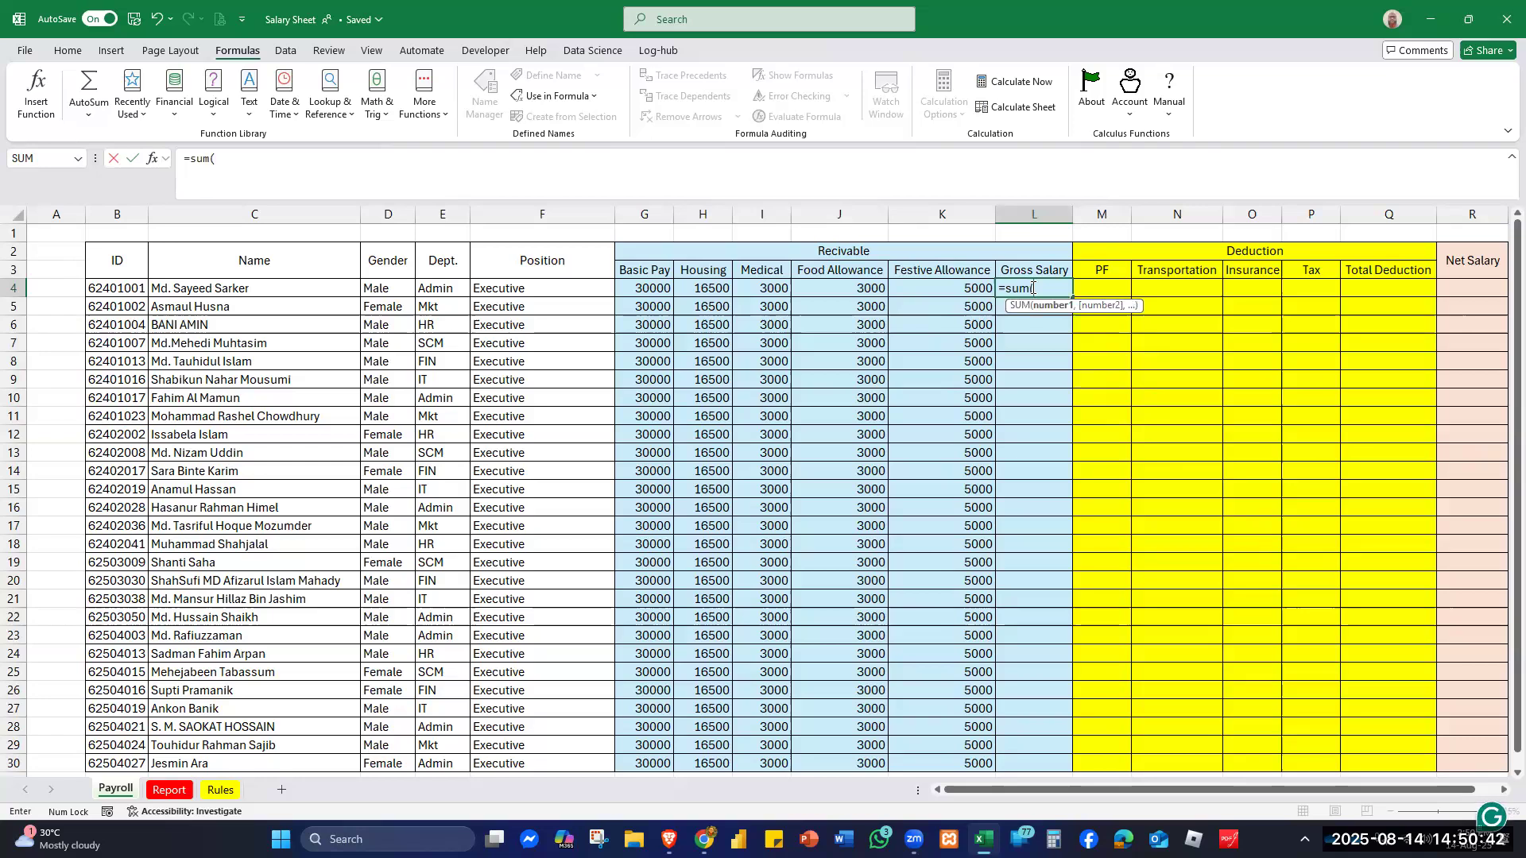
pyautogui.moveTo(642, 288); pyautogui.dragTo(950, 284)
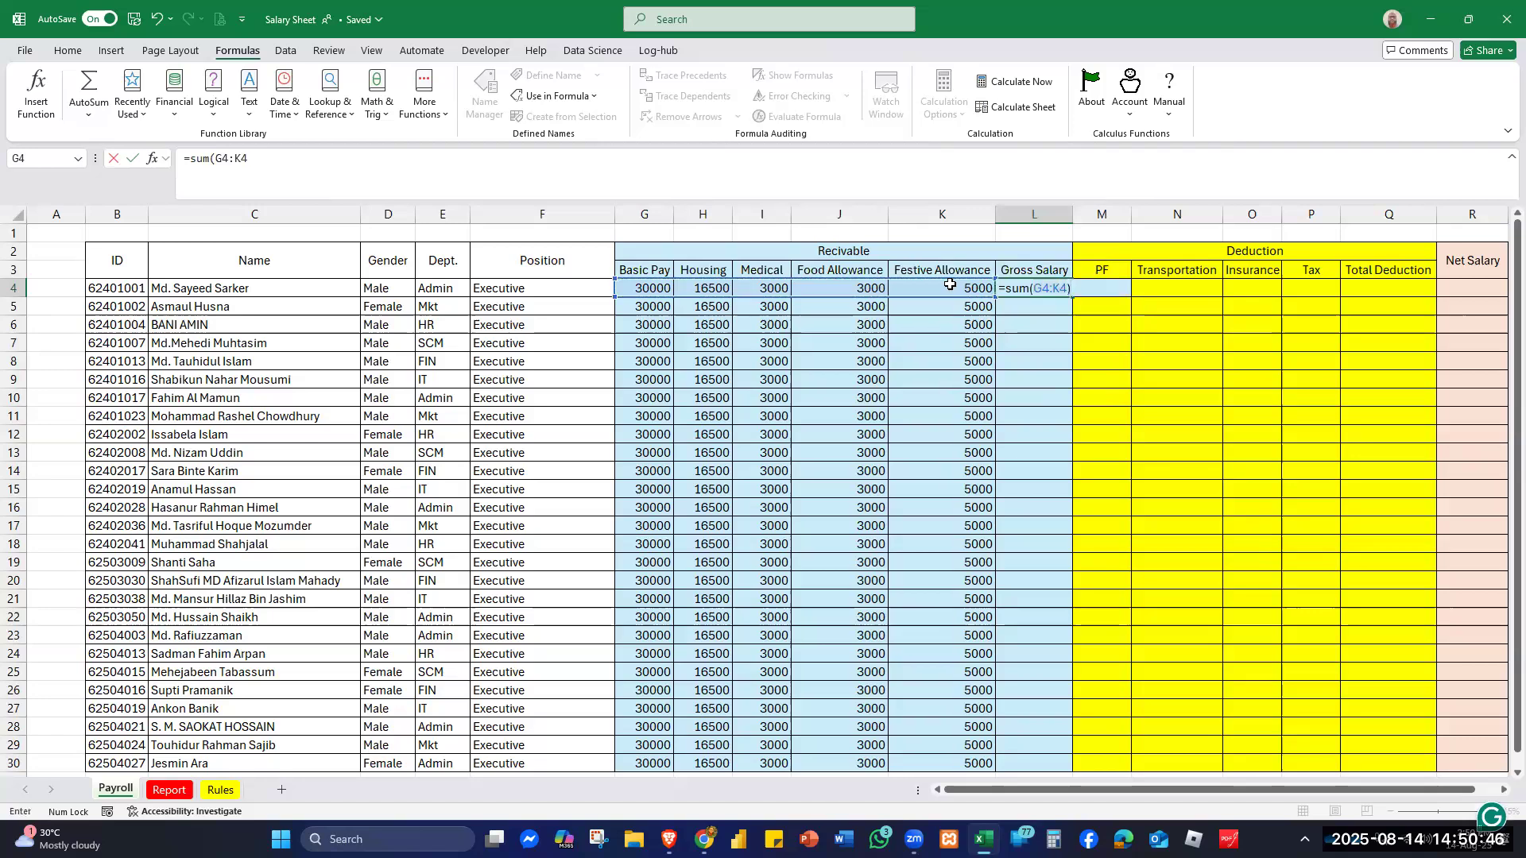
pyautogui.press('Return')
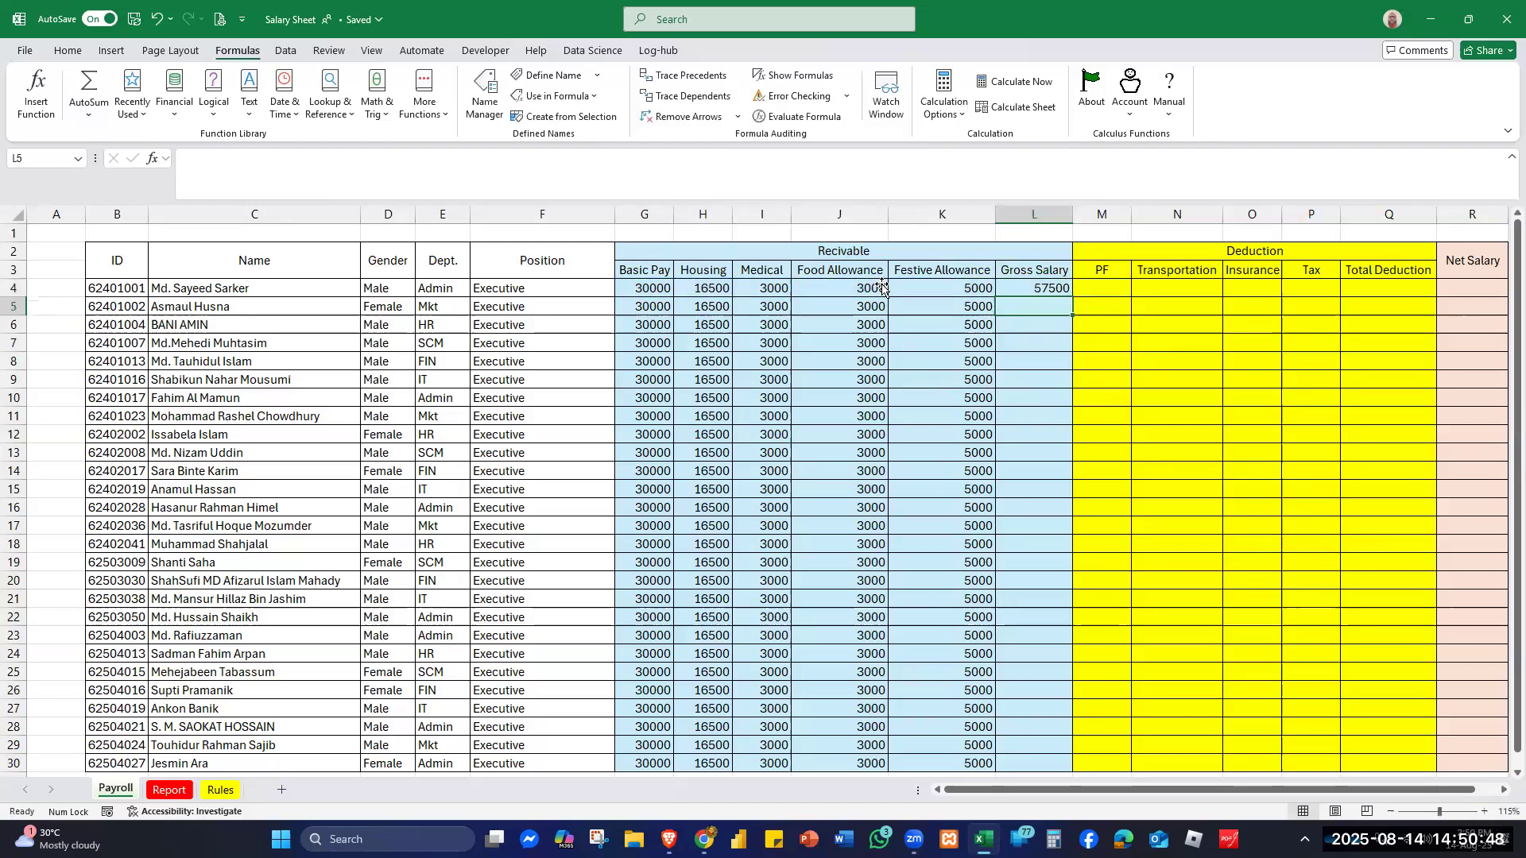
pyautogui.click(1021, 287)
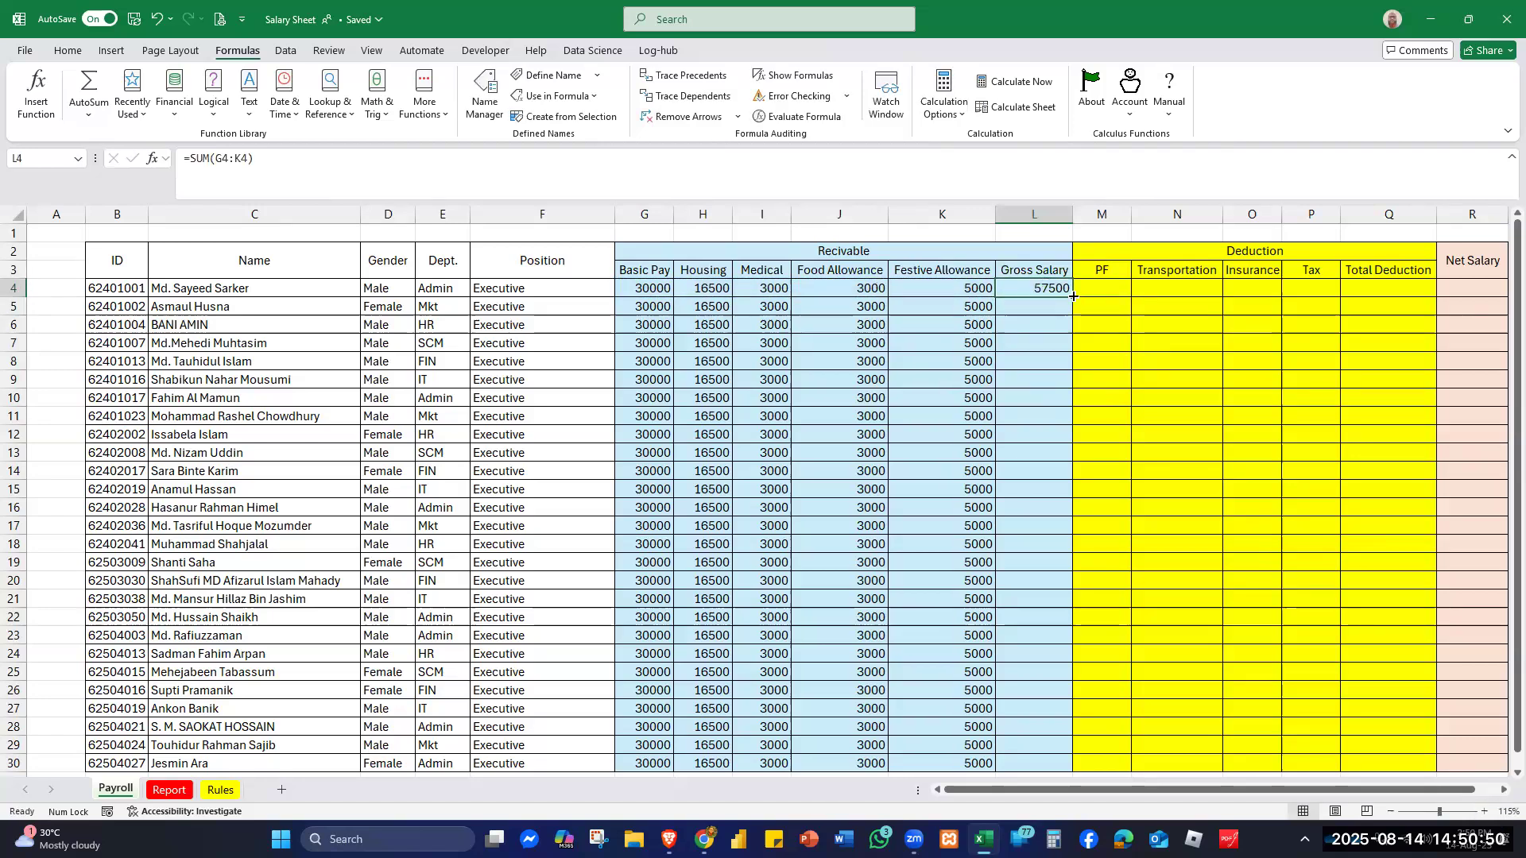
pyautogui.doubleClick(1073, 296)
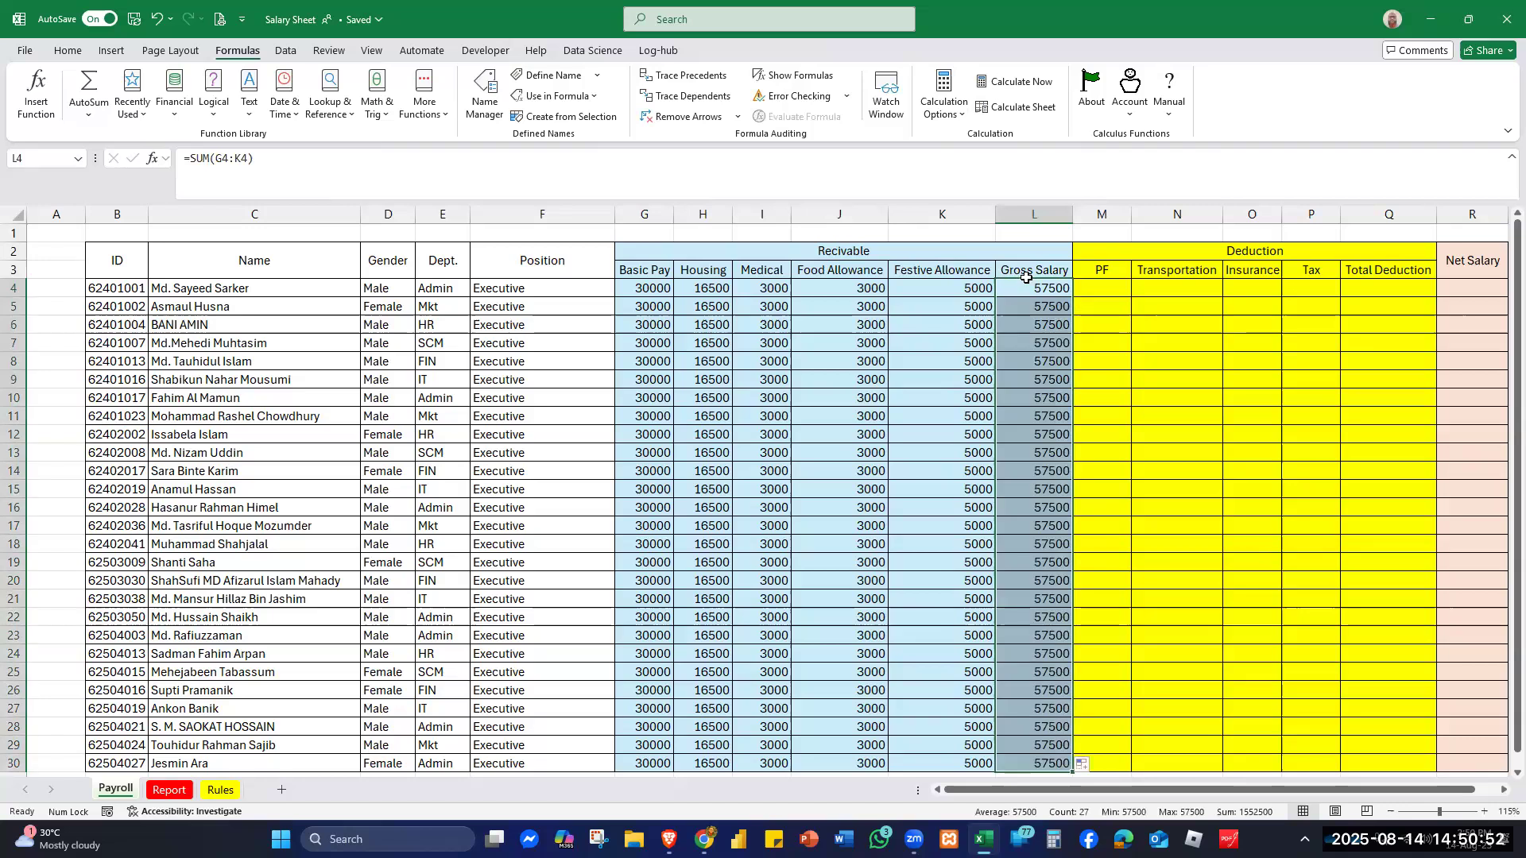
pyautogui.click(1112, 288)
# - Check the PF rate on Rules, then enter =G4*pf in M4 and fill it down, giving 4500
pyautogui.click(220, 789)
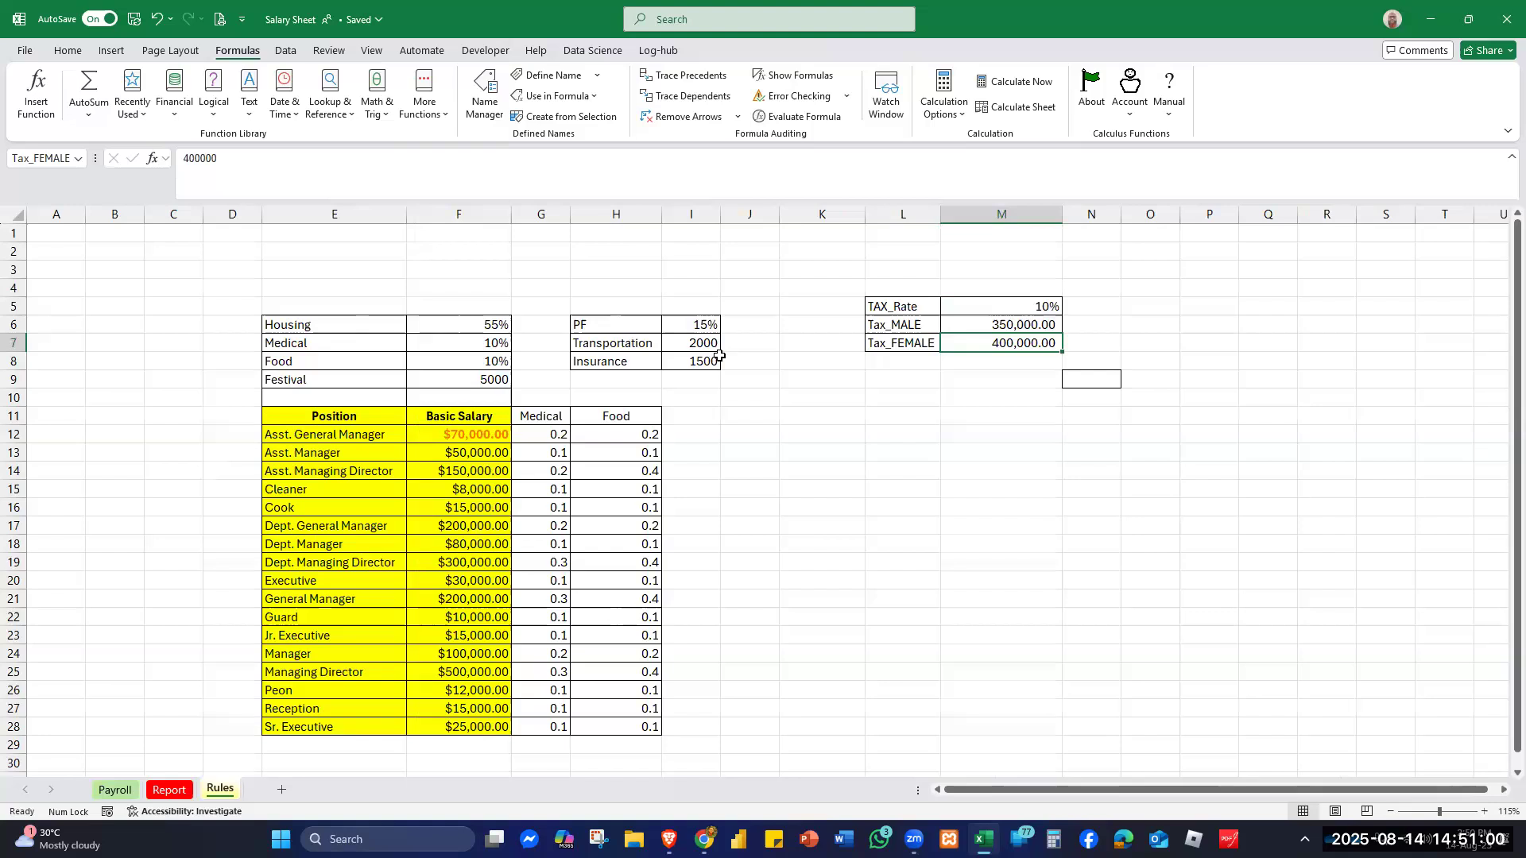
pyautogui.click(115, 789)
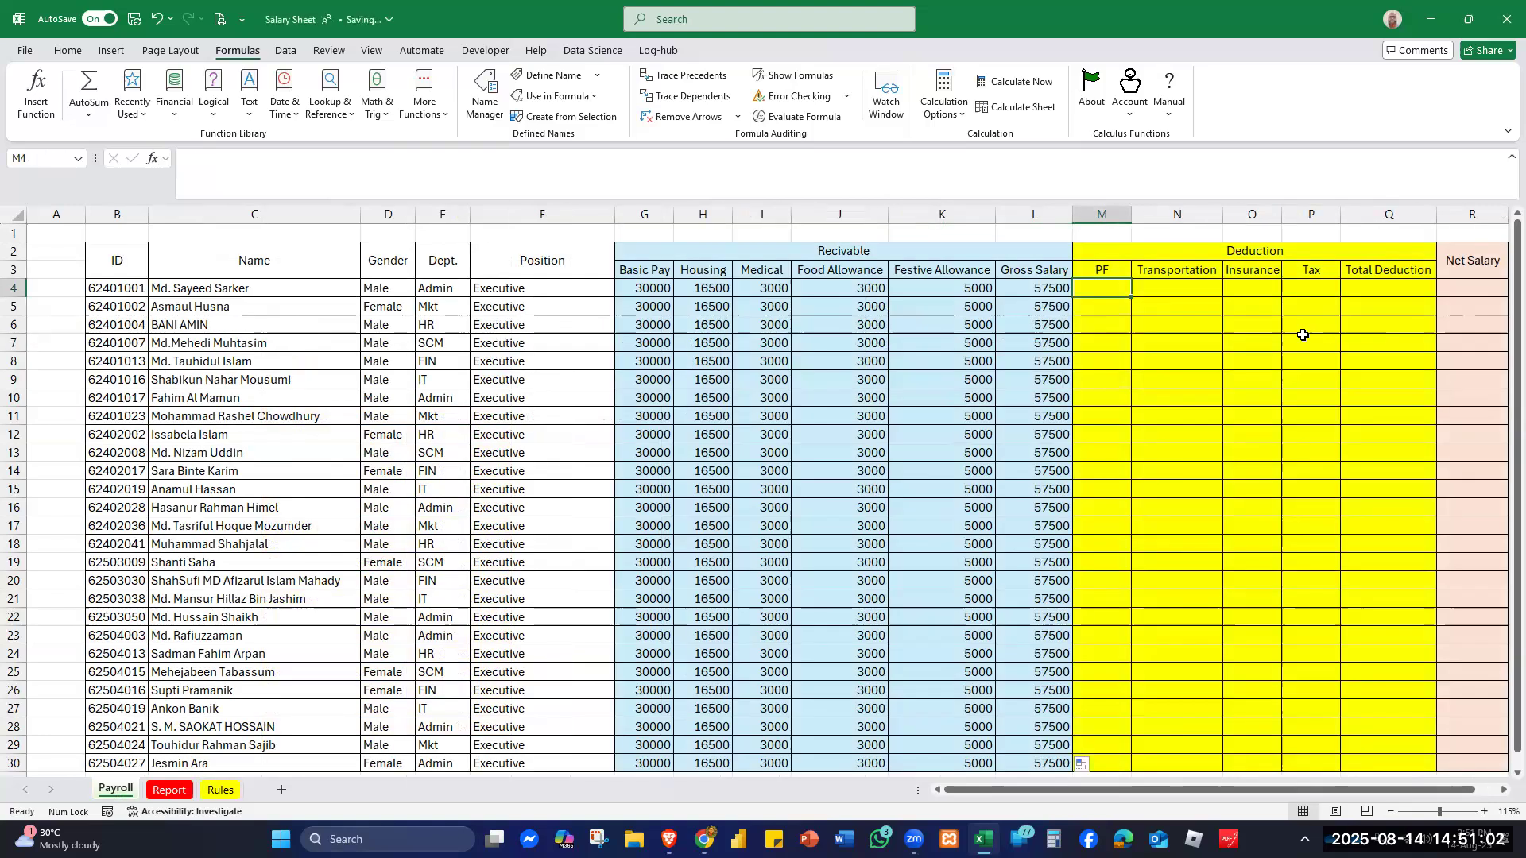
pyautogui.write('=')
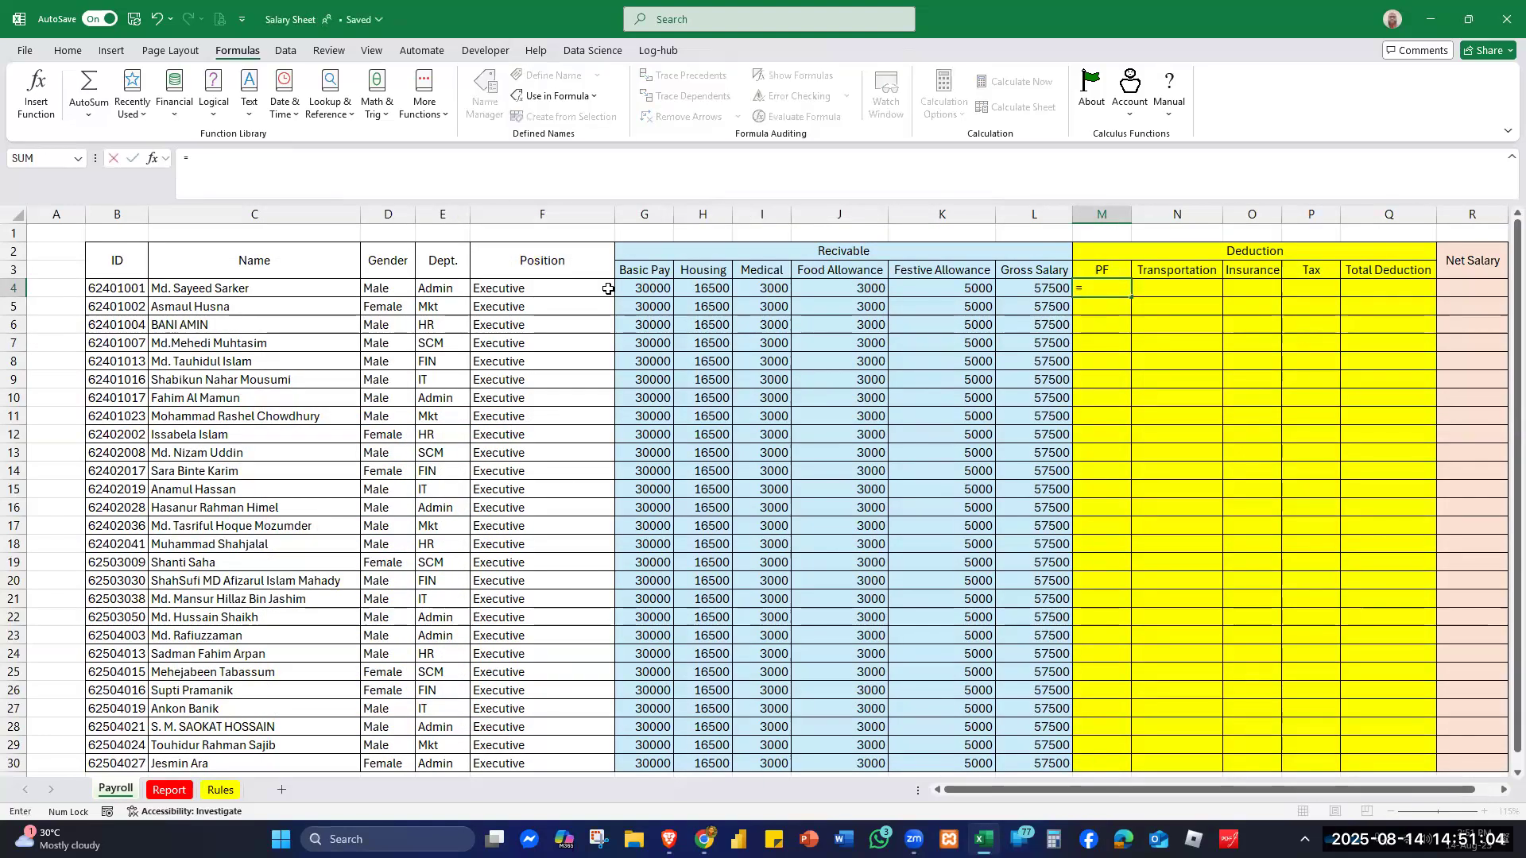
pyautogui.click(638, 285)
pyautogui.write('*')
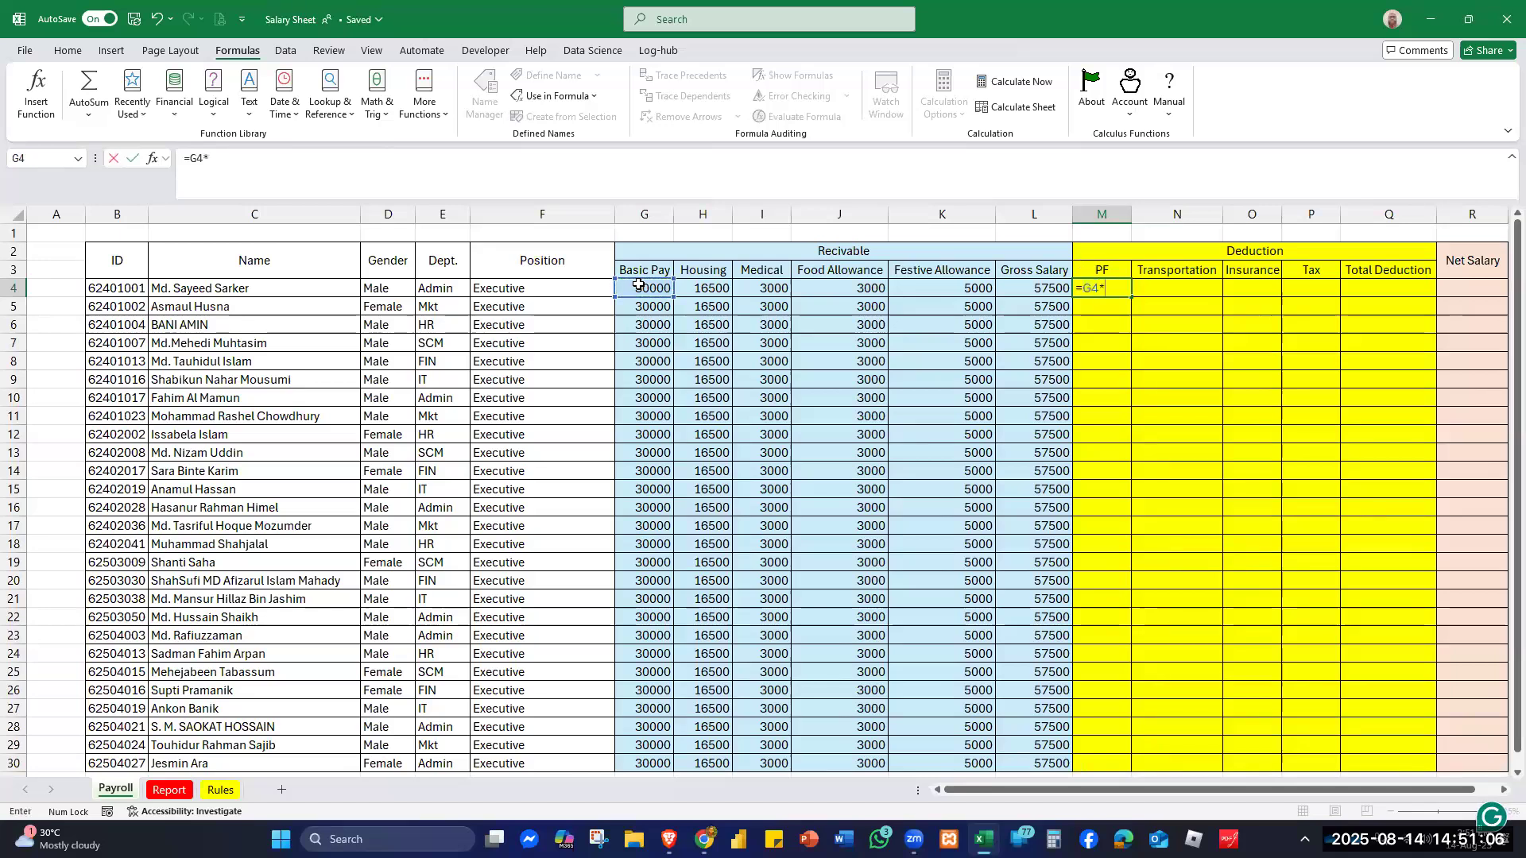
pyautogui.write('pf')
pyautogui.press('Tab')
pyautogui.press('Return')
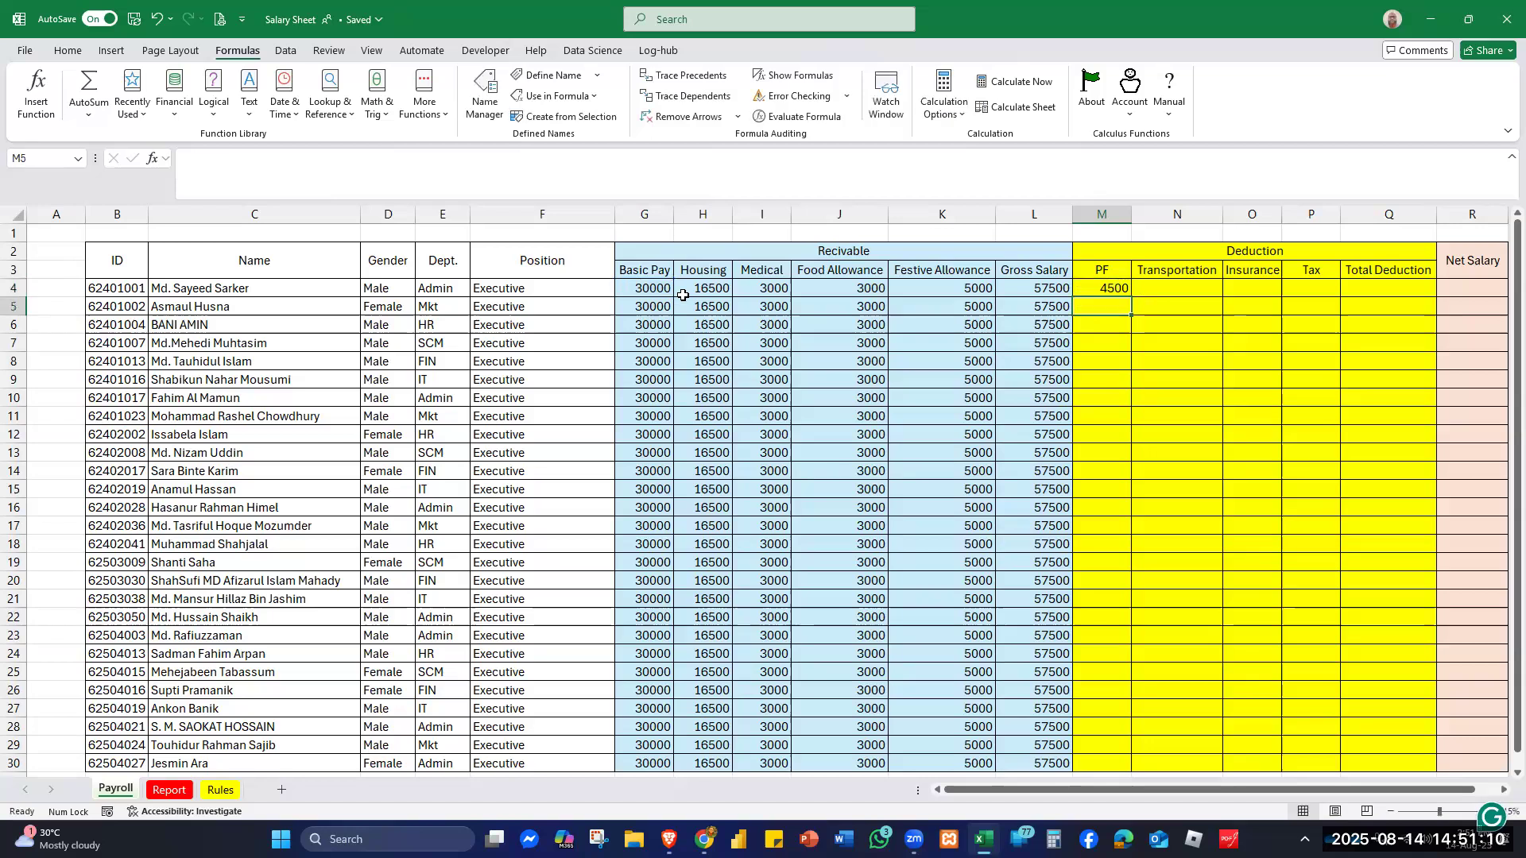
pyautogui.click(1109, 288)
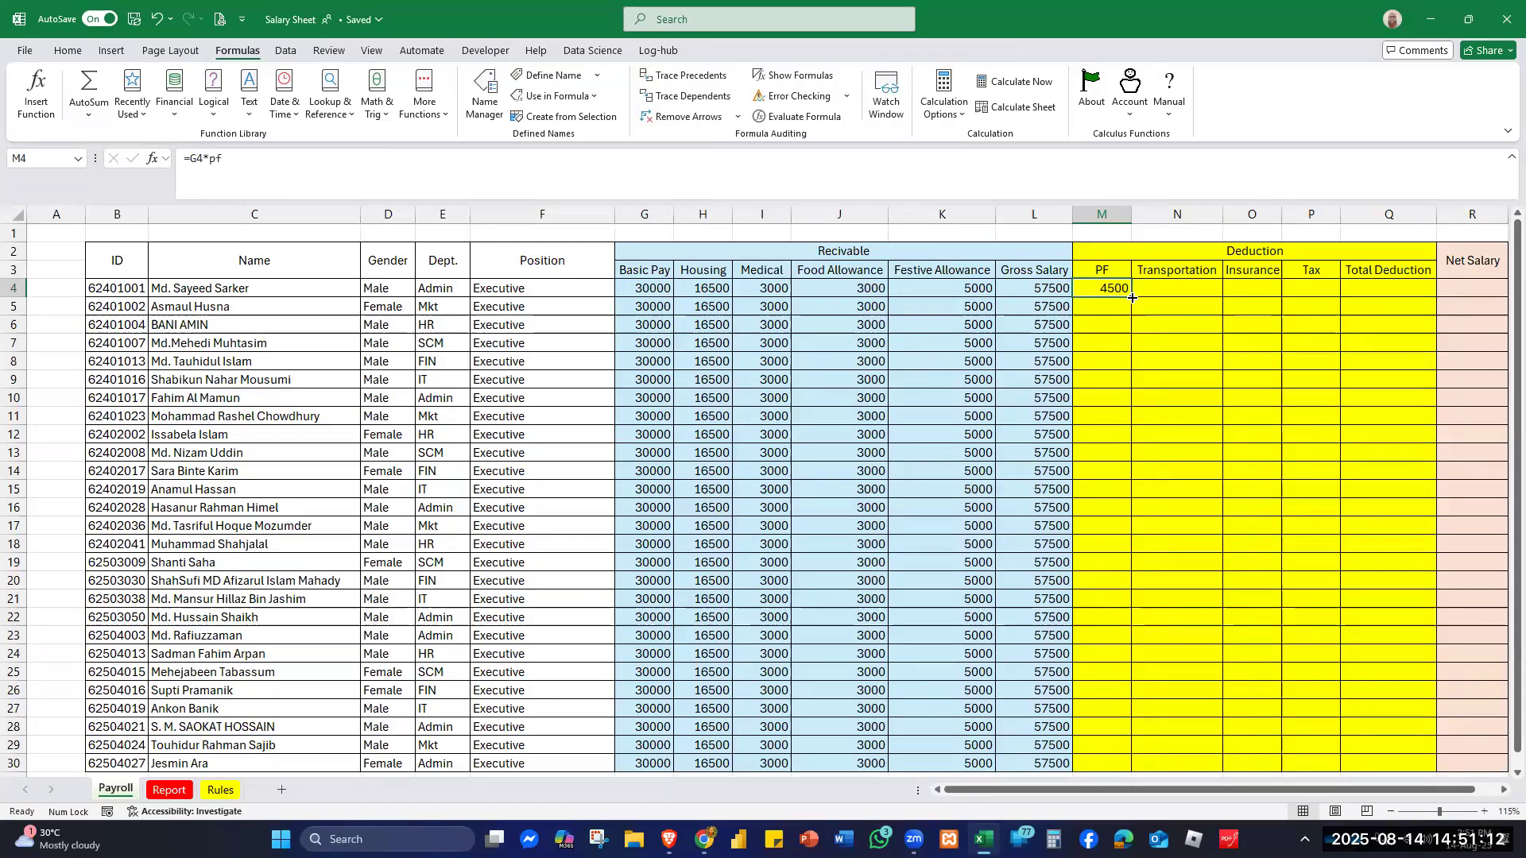
pyautogui.doubleClick(1131, 297)
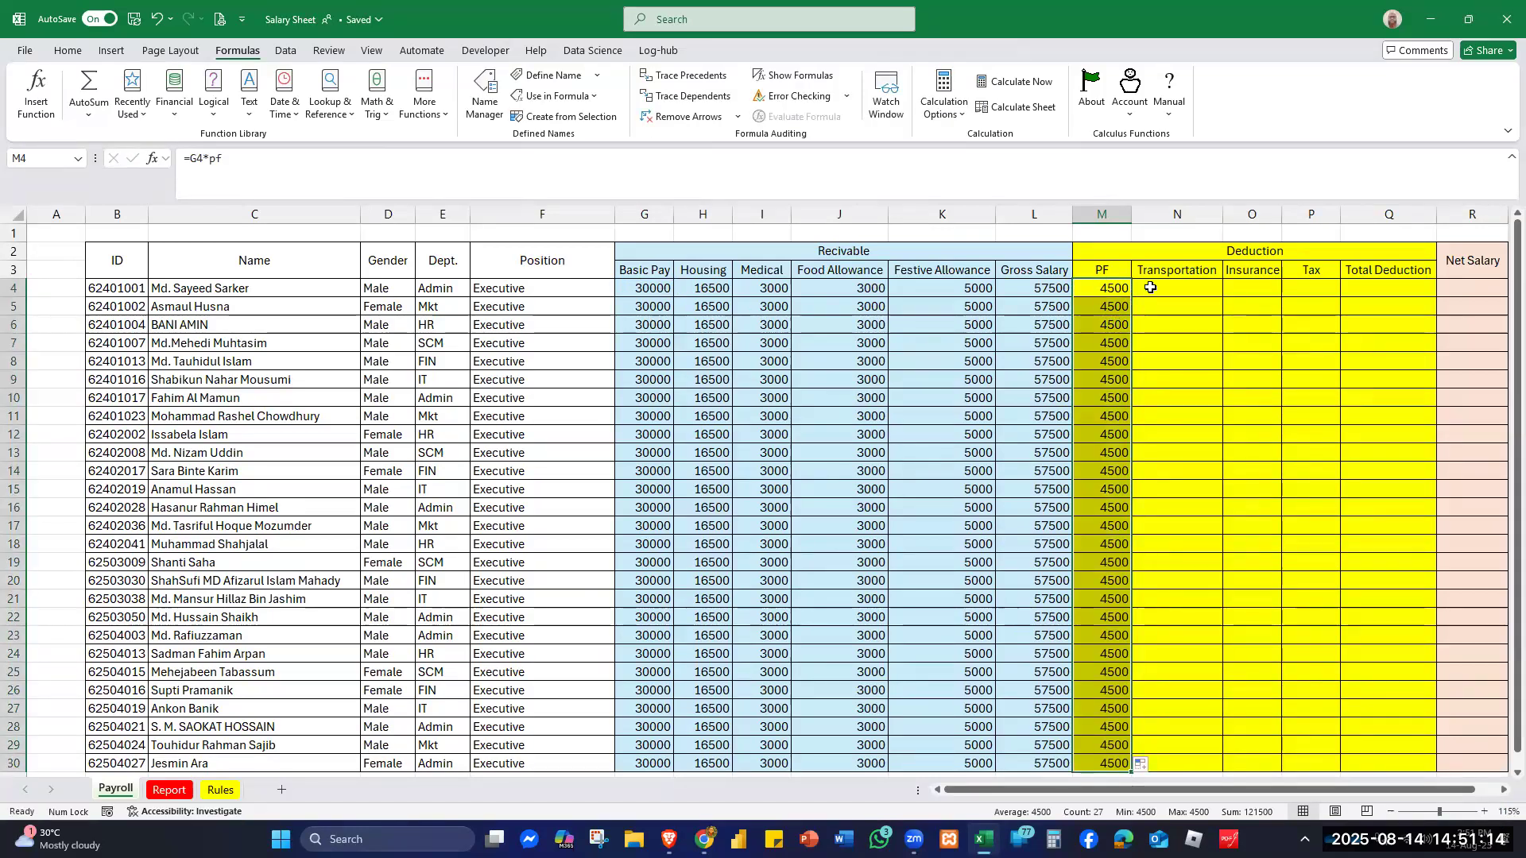
pyautogui.click(1150, 286)
# - Enter =transport in N4 so the first employee's Transportation shows 2000
pyautogui.write('=')
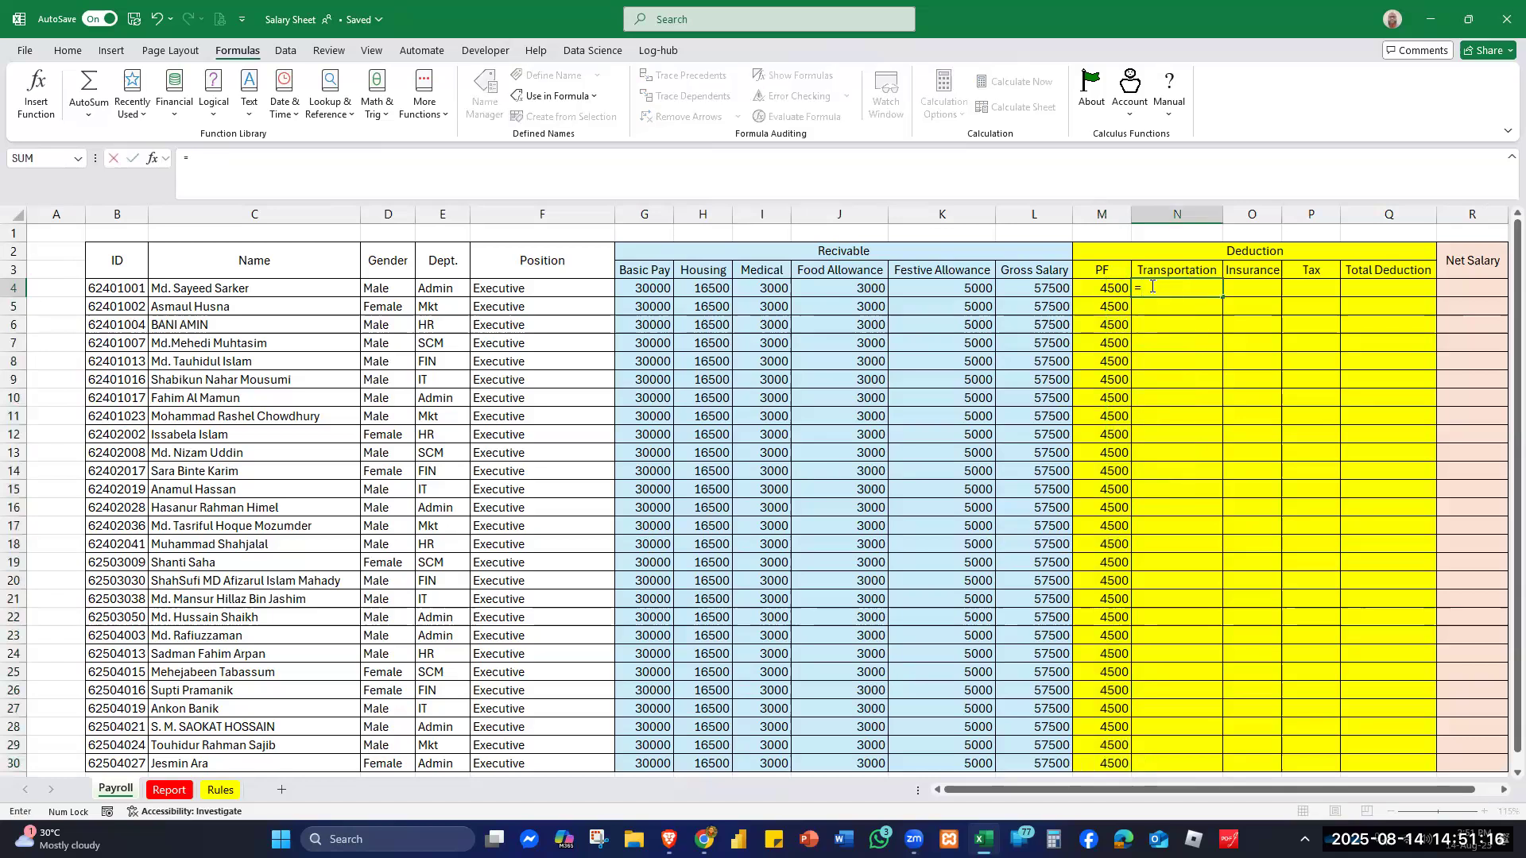
pyautogui.write('tr')
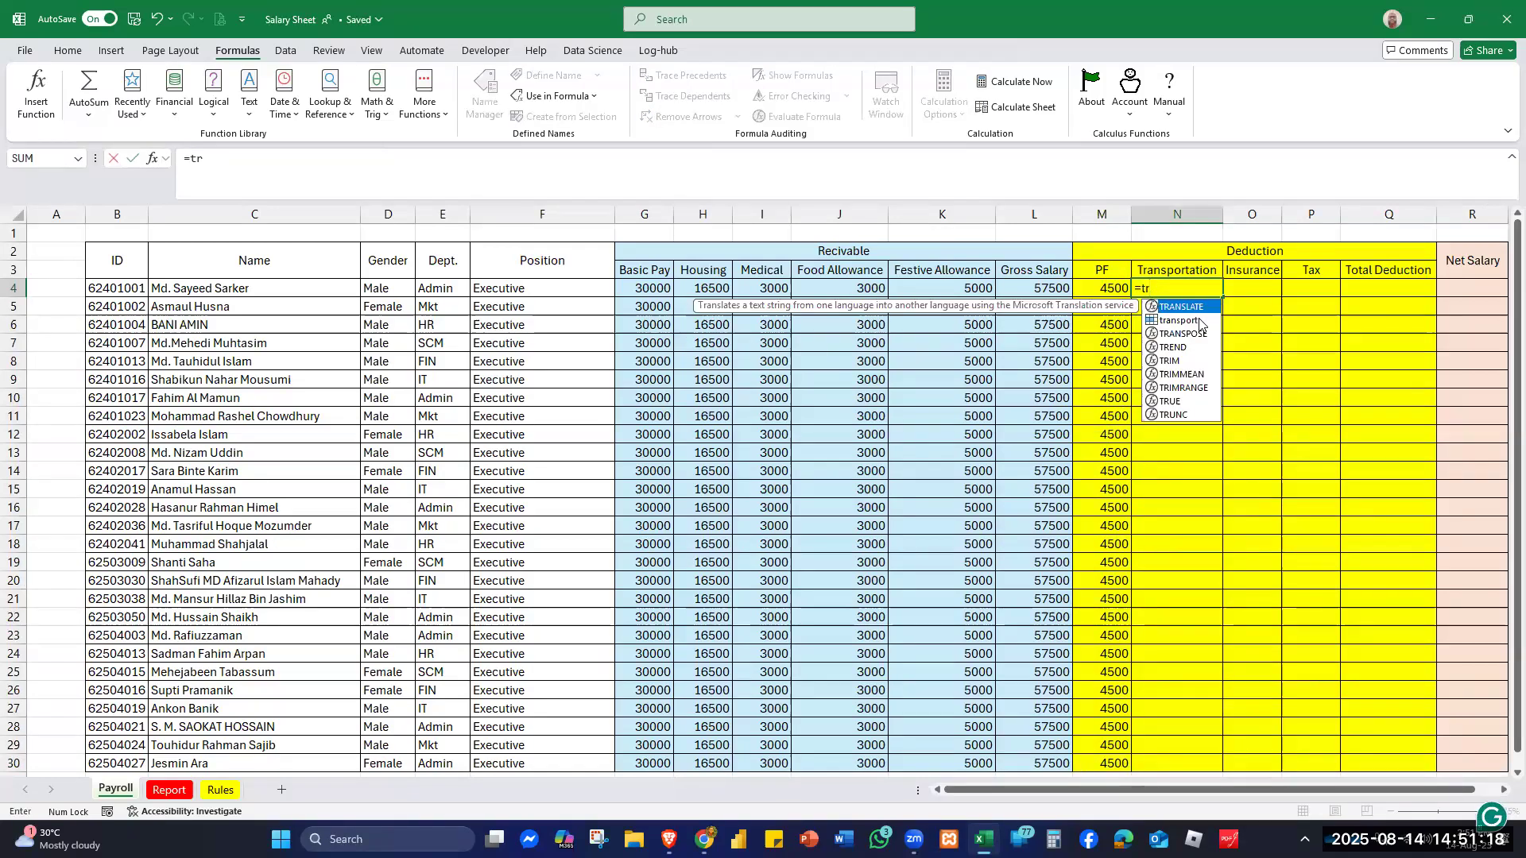
pyautogui.doubleClick(1200, 321)
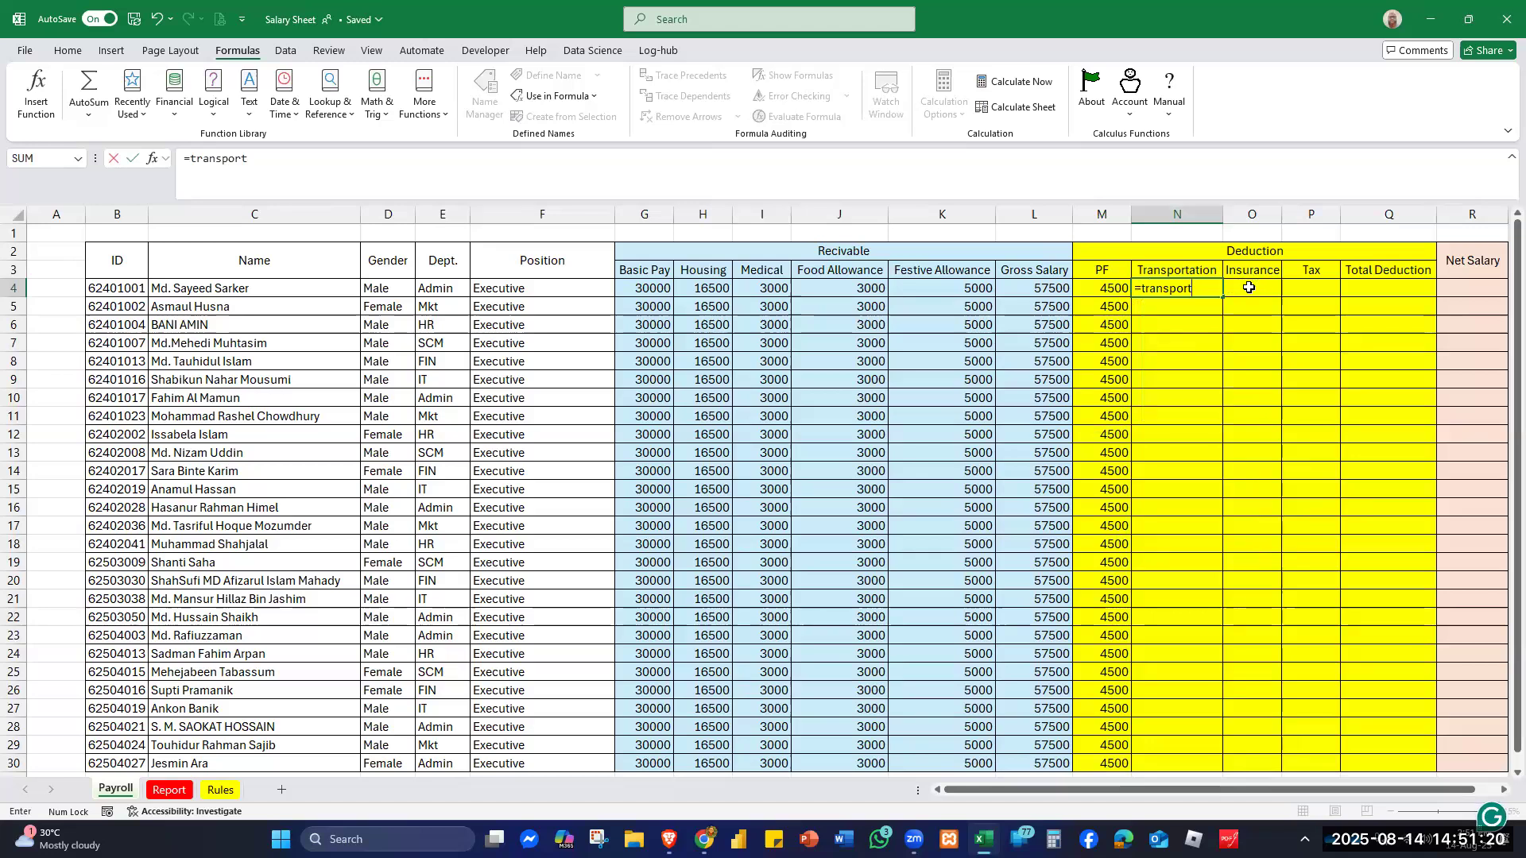
pyautogui.press('Return')
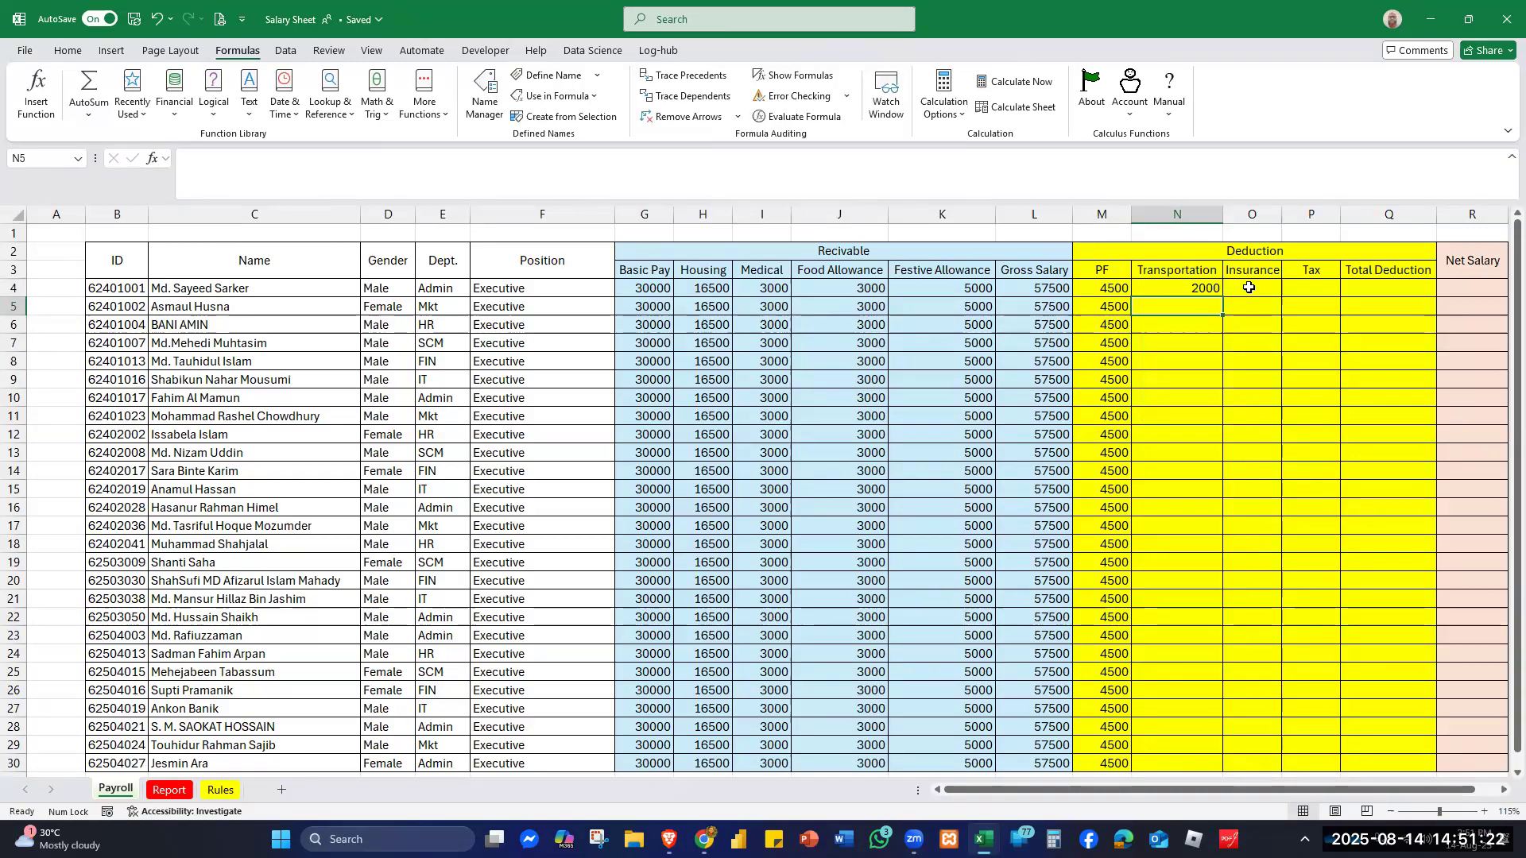
# - Enter =insurance in O4 so the first employee's Insurance shows 1500
pyautogui.click(1249, 288)
pyautogui.write('=ins')
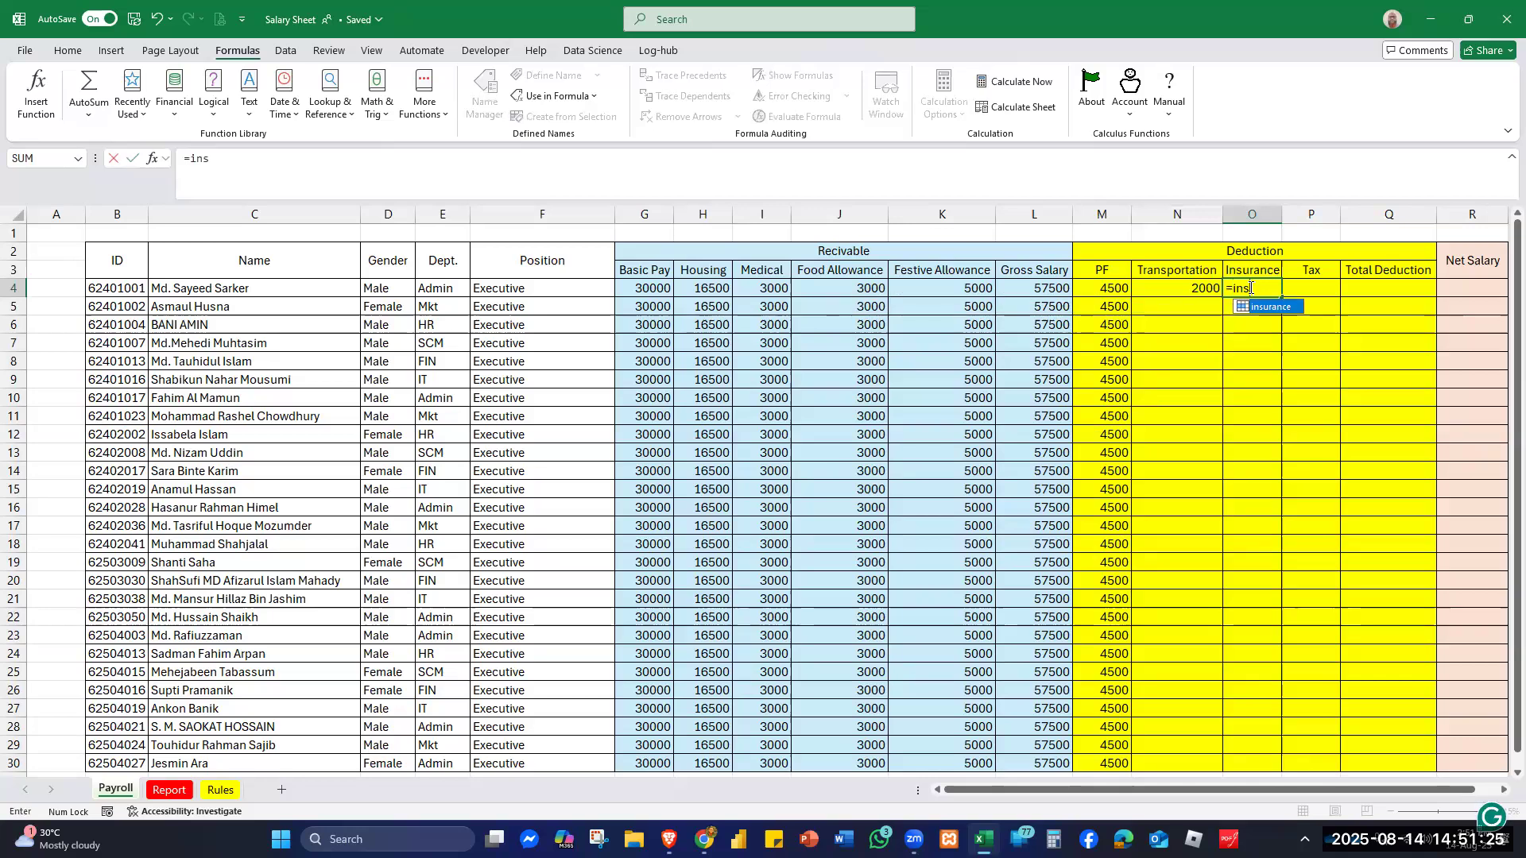
pyautogui.press('Tab')
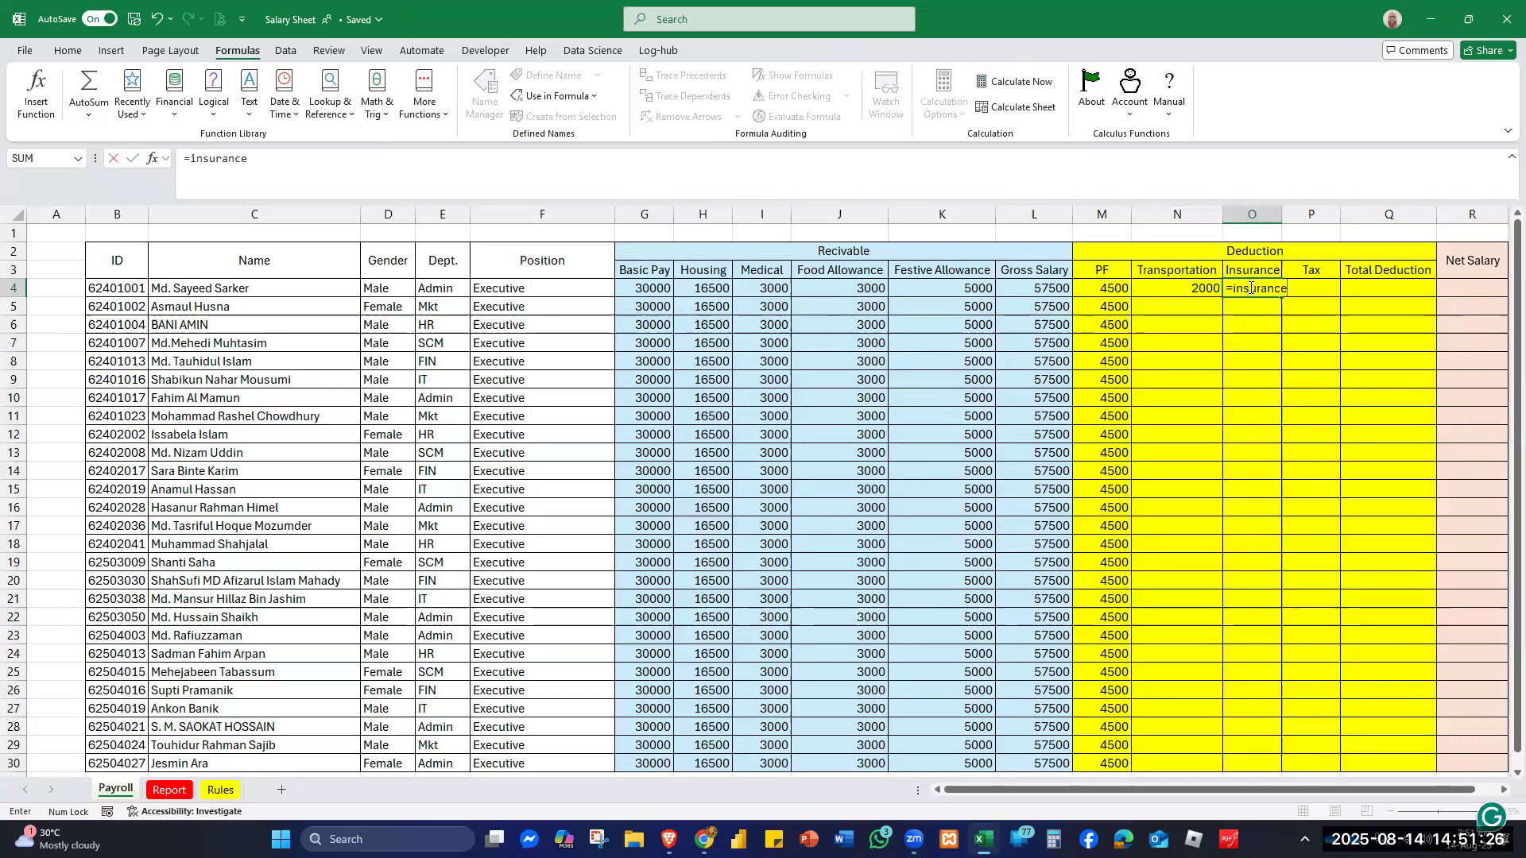
pyautogui.press('Return')
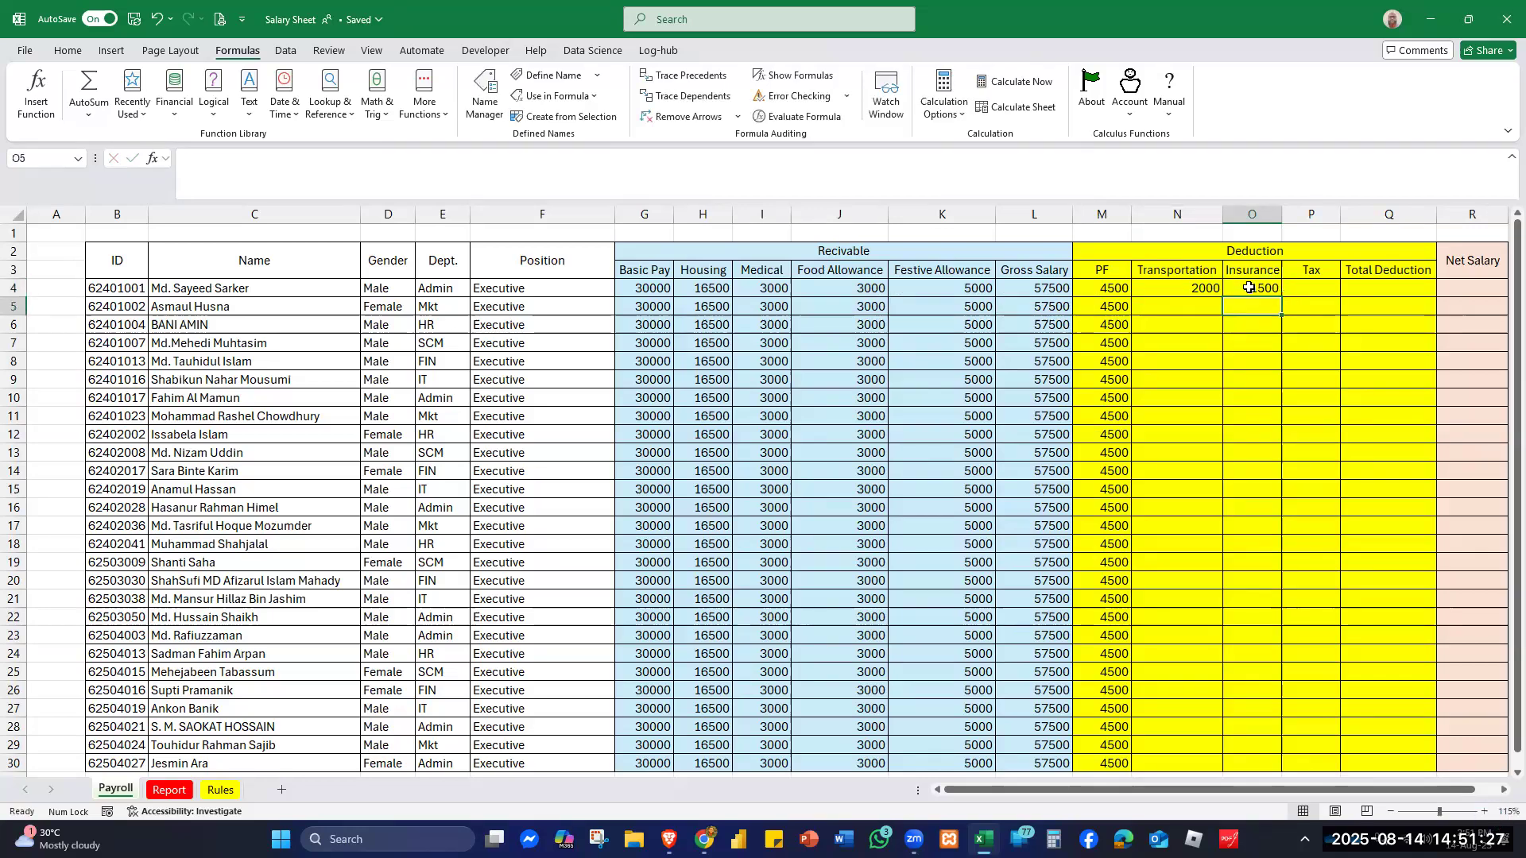
pyautogui.click(1309, 288)
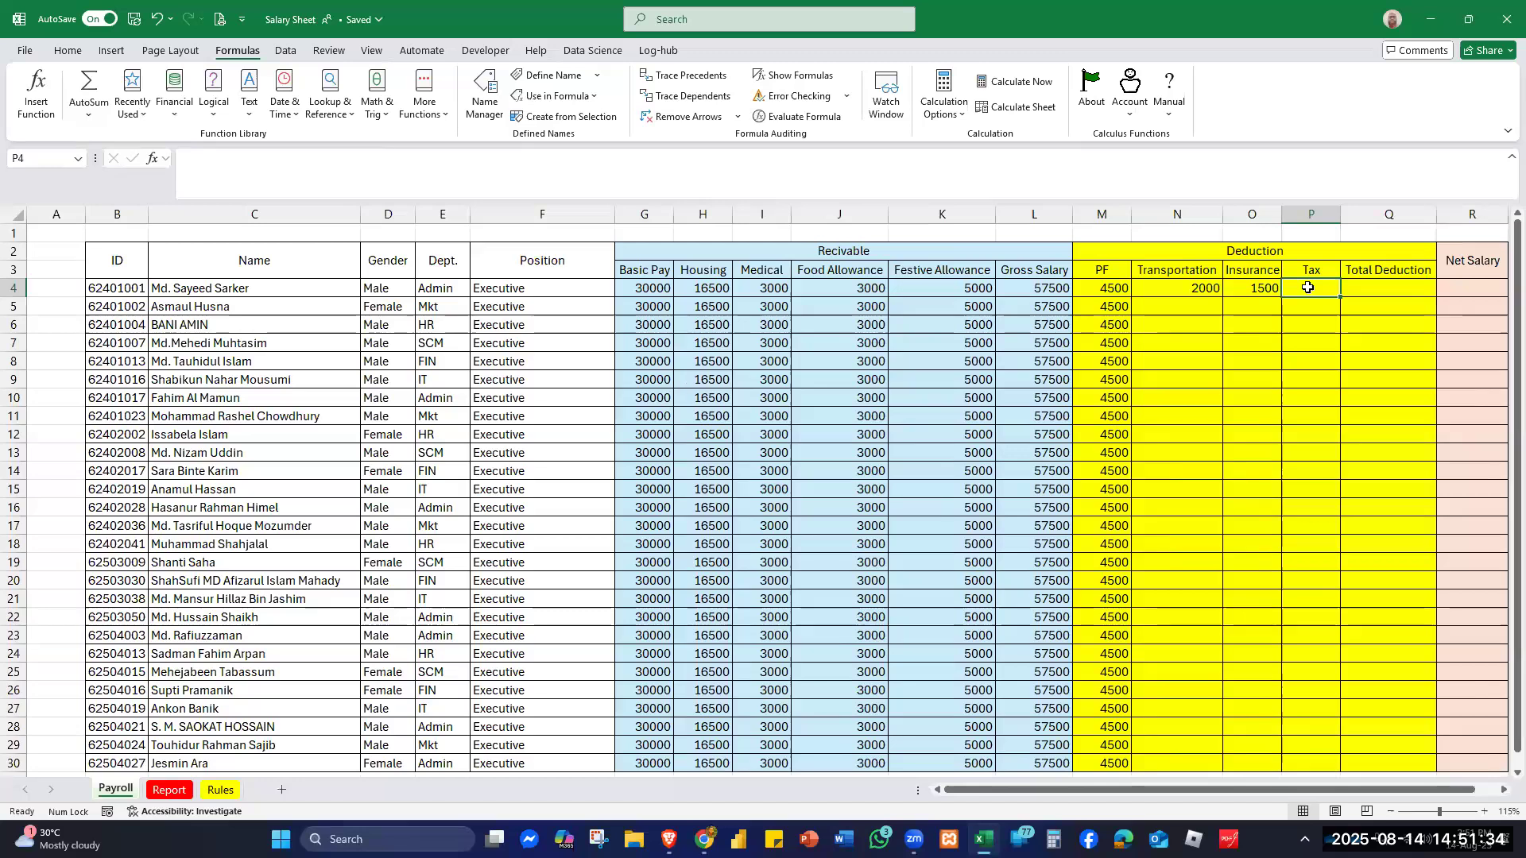
# - Enter =L4*TAX_Rate in P4 so the first employee's Tax shows 5750
pyautogui.write('=')
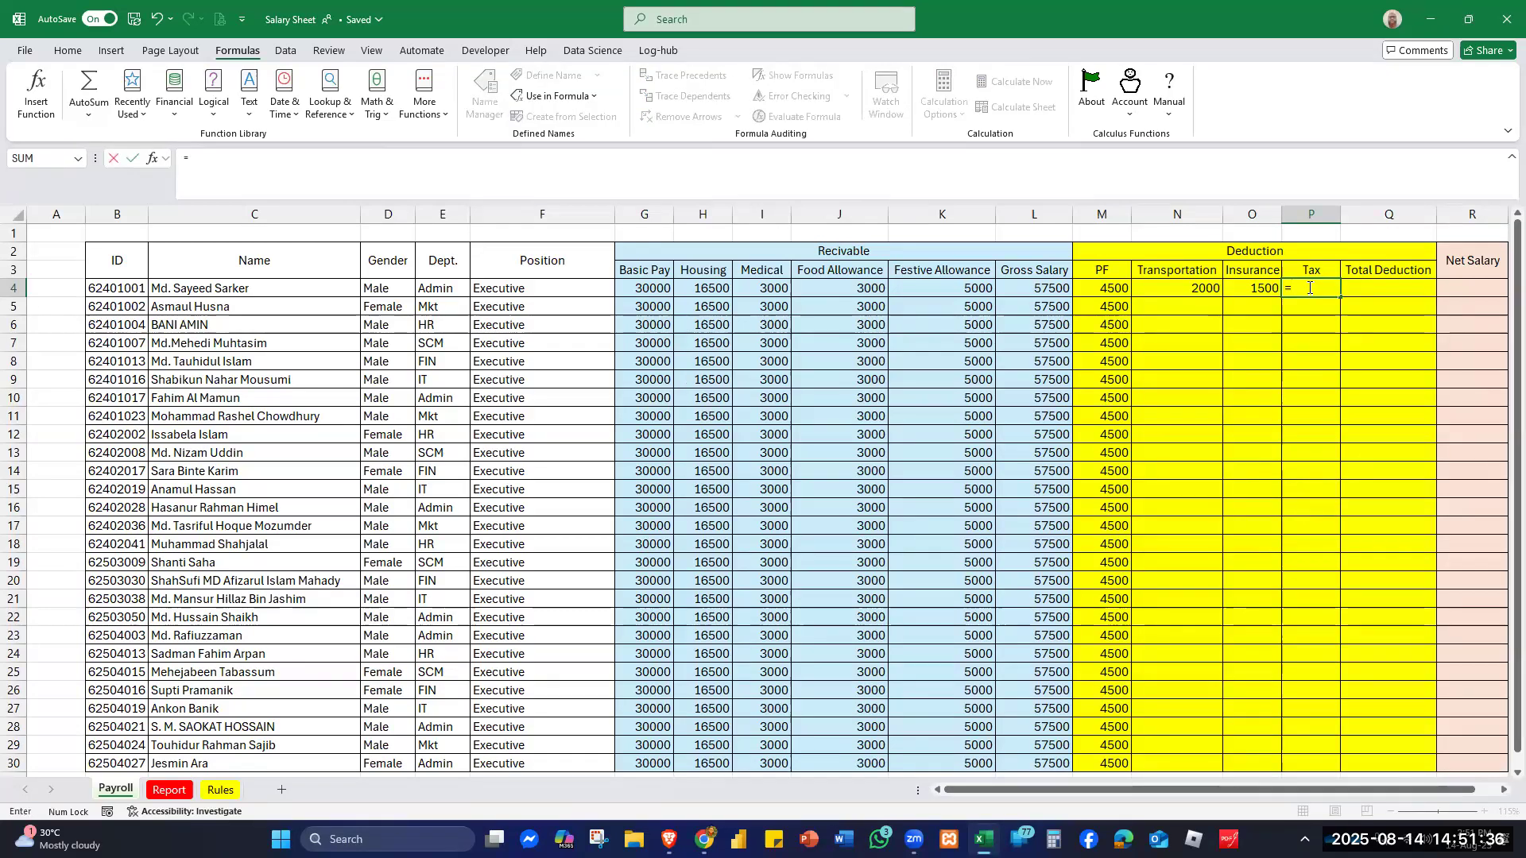
pyautogui.click(1041, 286)
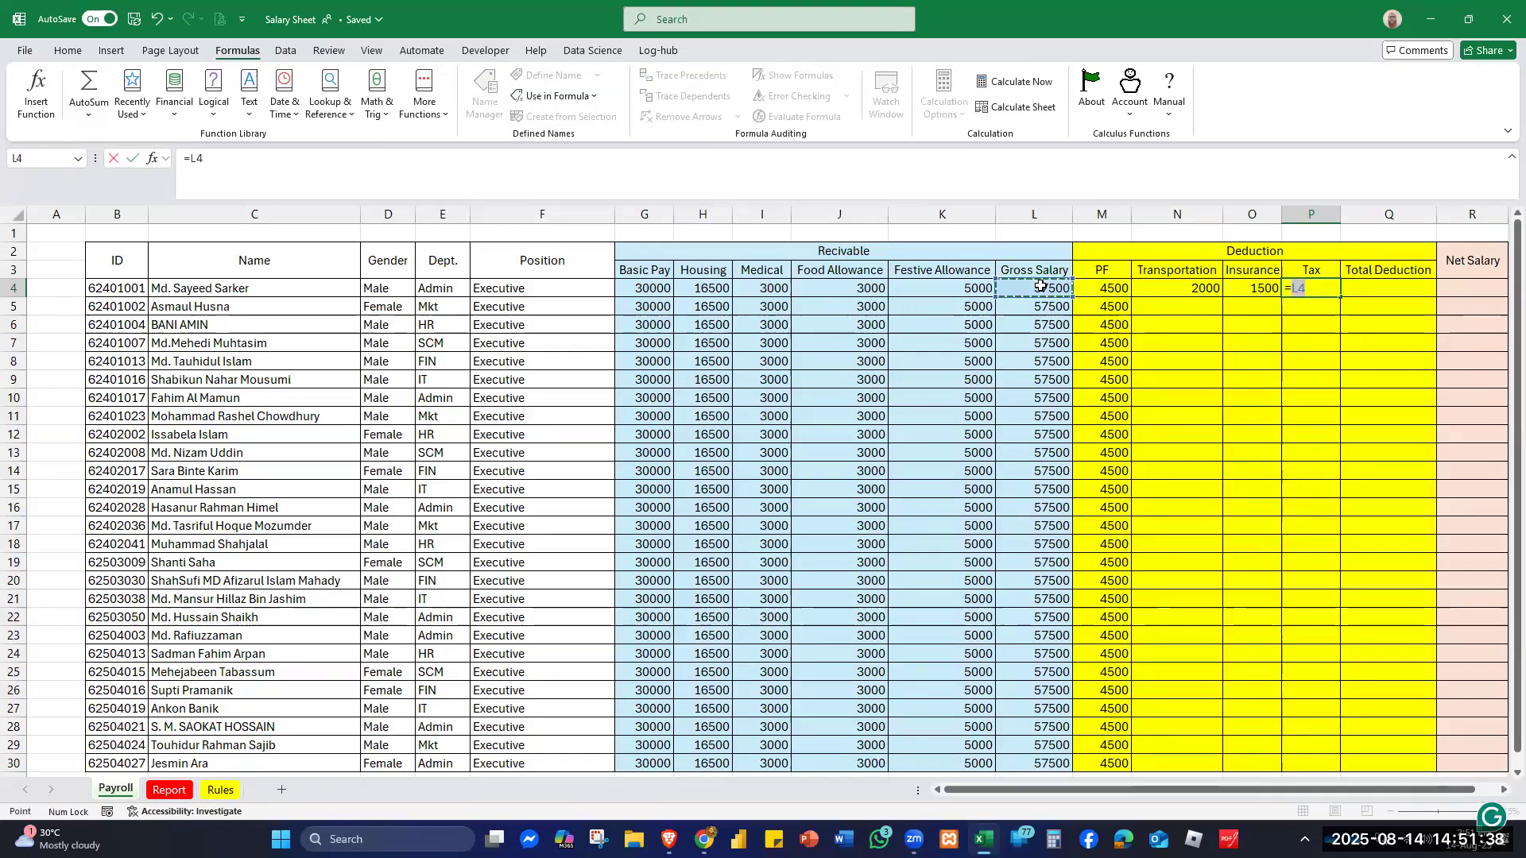
pyautogui.write('*')
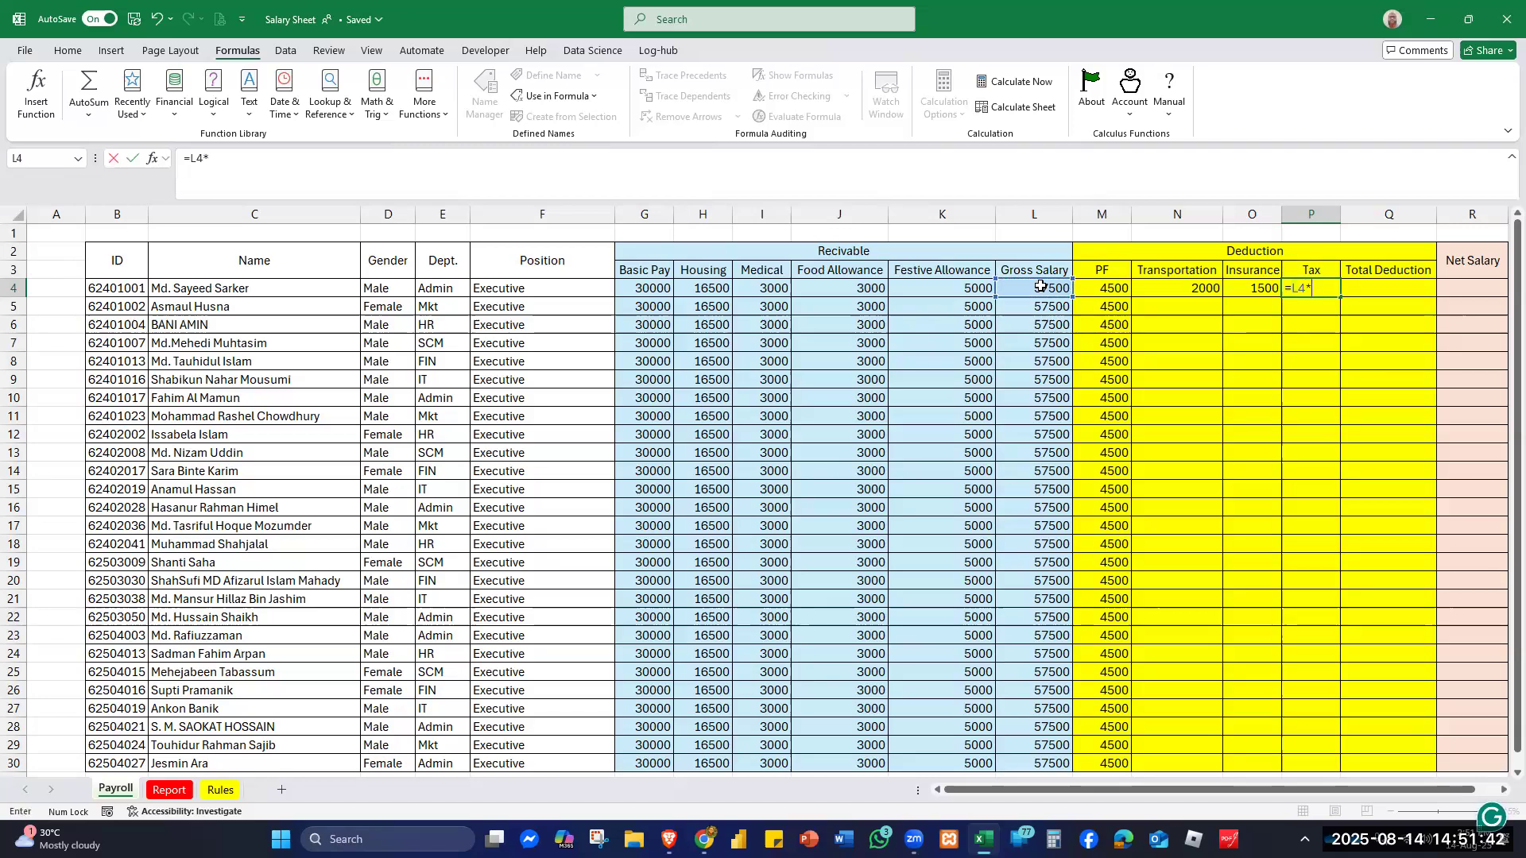
pyautogui.write('ta')
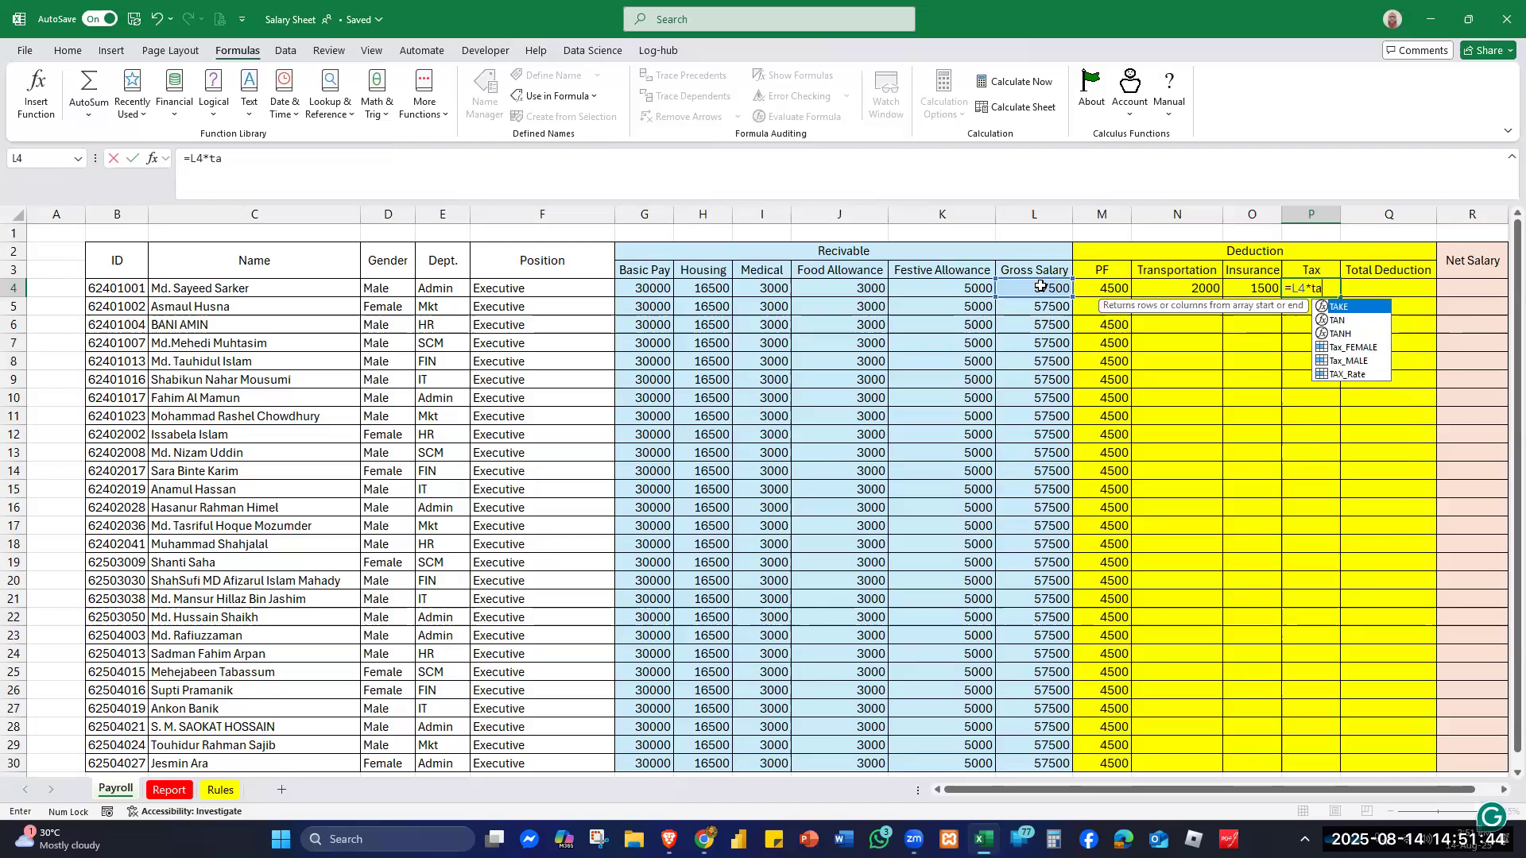
pyautogui.click(1357, 378)
pyautogui.doubleClick(1356, 375)
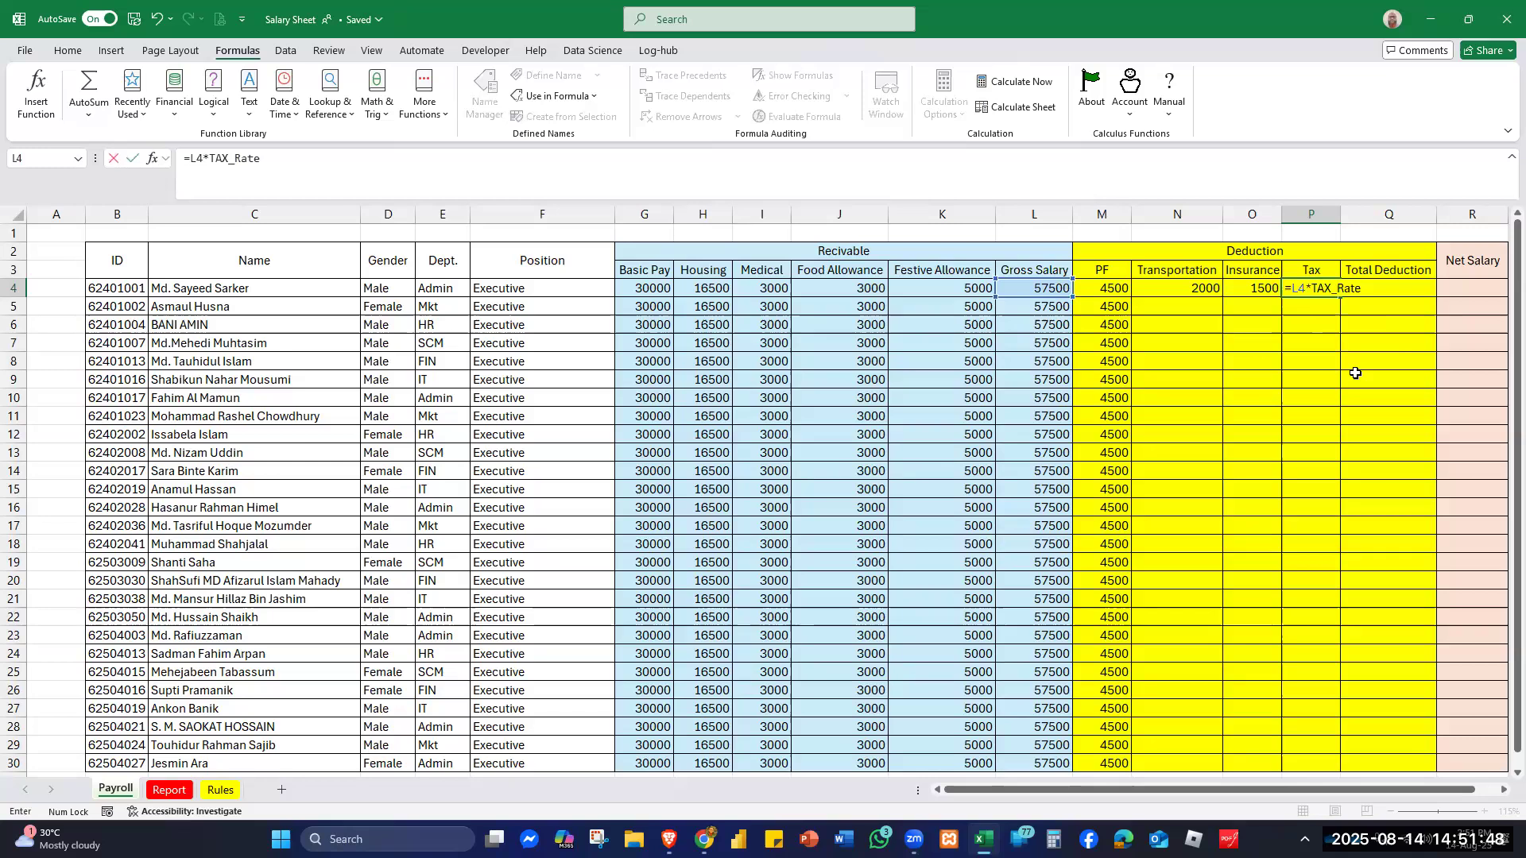
pyautogui.press('Return')
# - Fill the Transportation, Insurance and Tax formulas in N4:P4 down to row 30
pyautogui.click(1178, 291)
pyautogui.moveTo(1229, 291); pyautogui.dragTo(1342, 295)
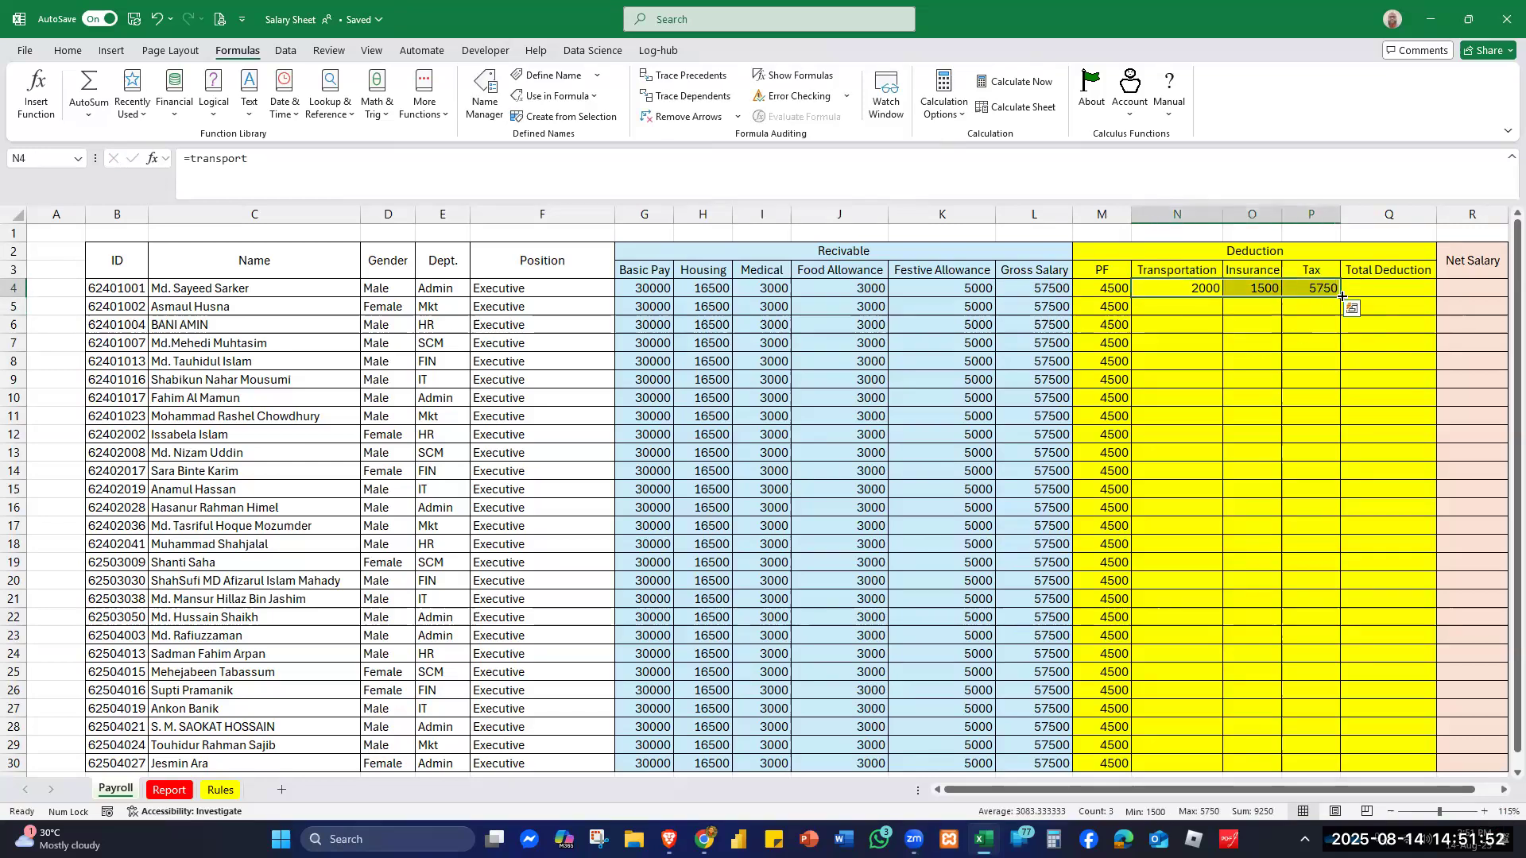
pyautogui.doubleClick(1343, 296)
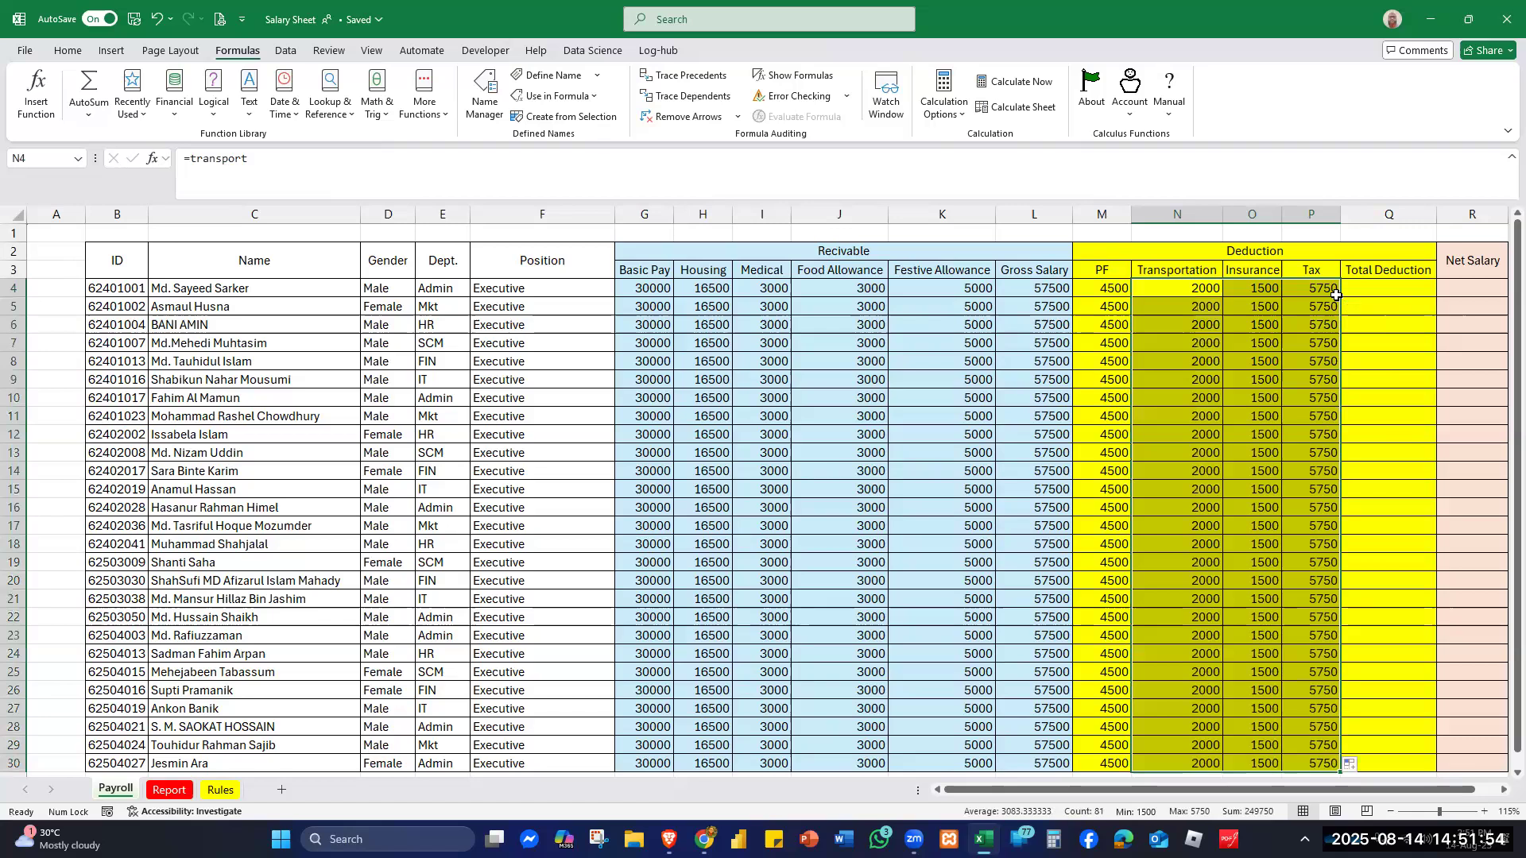
# - Enter =SUM(M4:P4) in Q4 and fill it down to Q30, giving 13750 per employee
pyautogui.click(1390, 289)
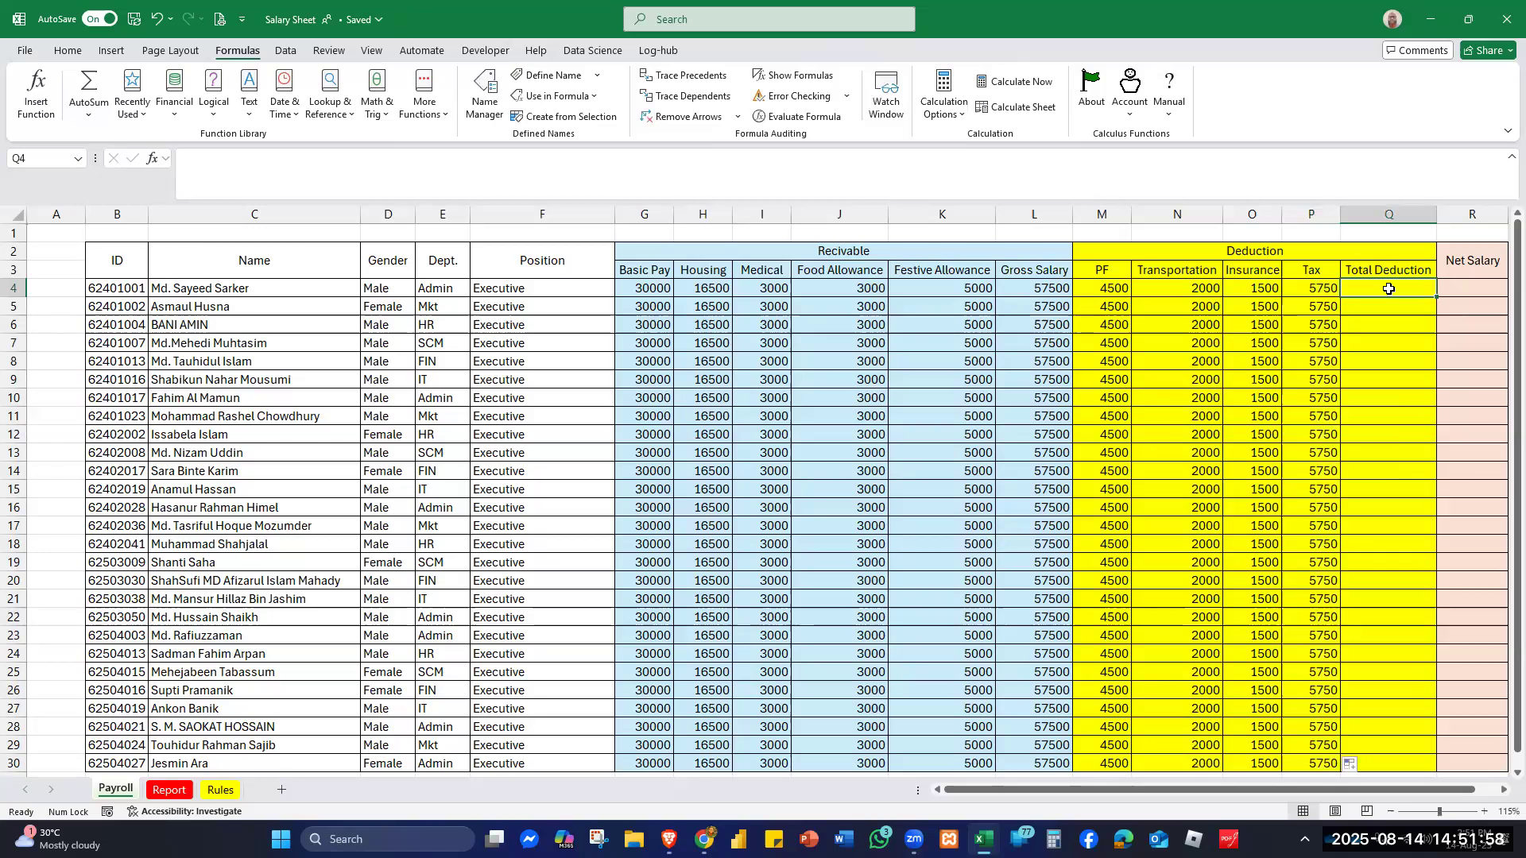
pyautogui.write('=')
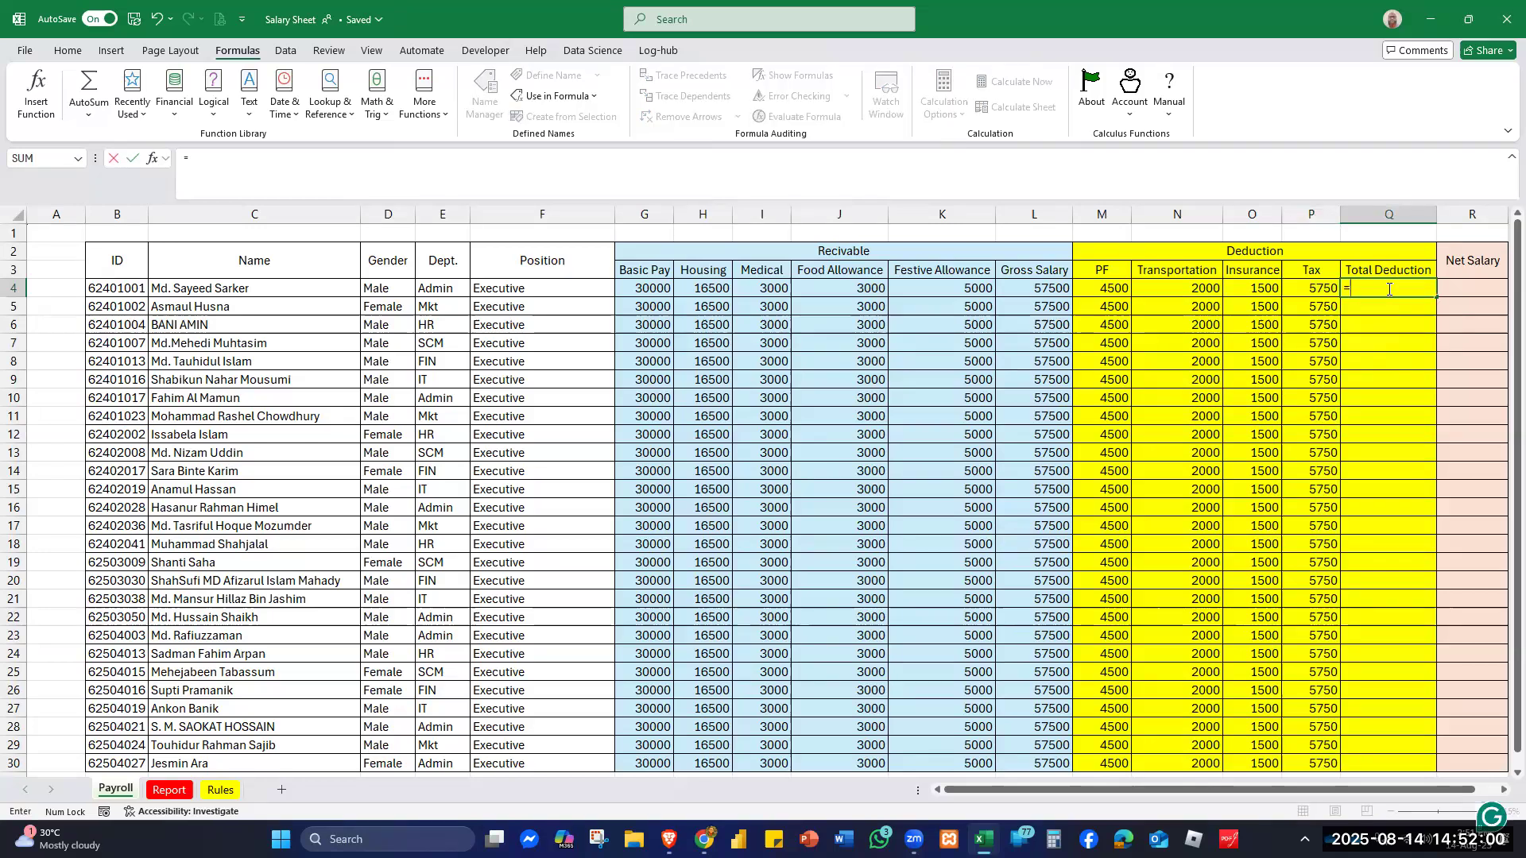
pyautogui.write('sum(')
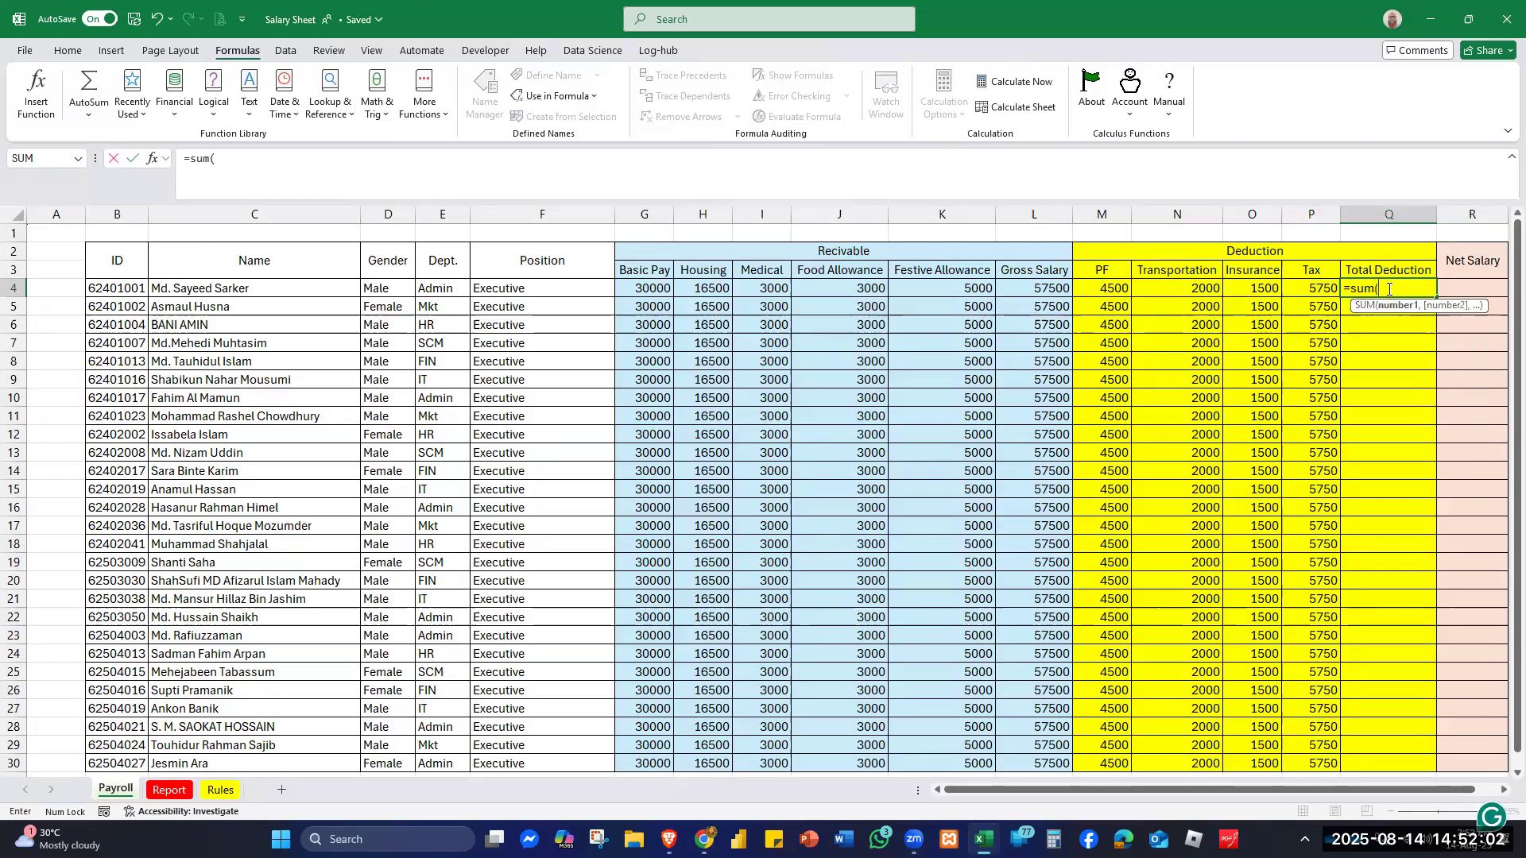
pyautogui.moveTo(1091, 288); pyautogui.dragTo(1298, 287)
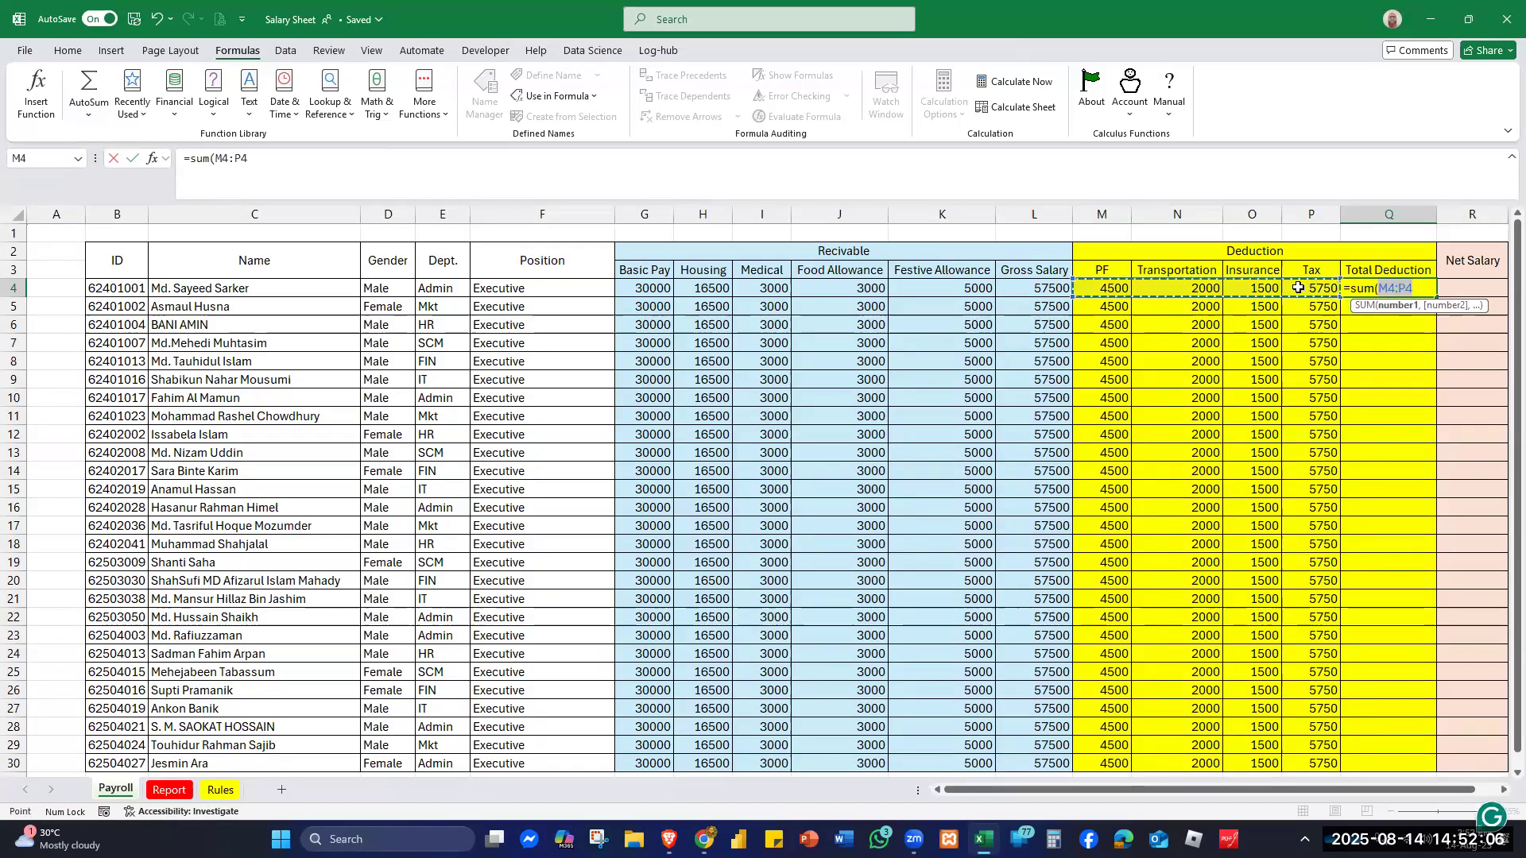
pyautogui.write(')')
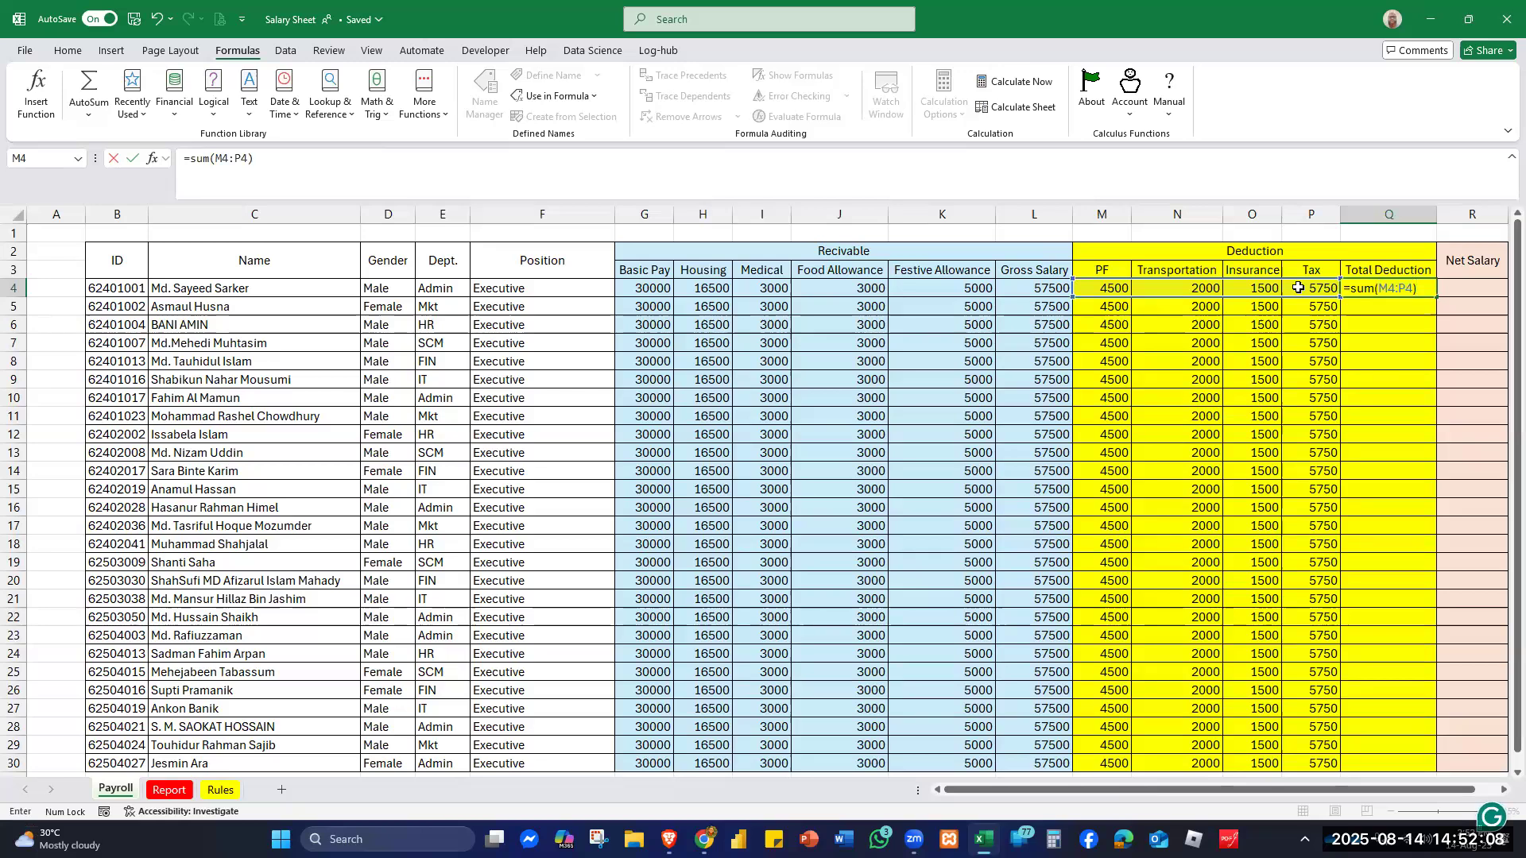
pyautogui.press('Return')
pyautogui.click(1416, 287)
pyautogui.doubleClick(1437, 294)
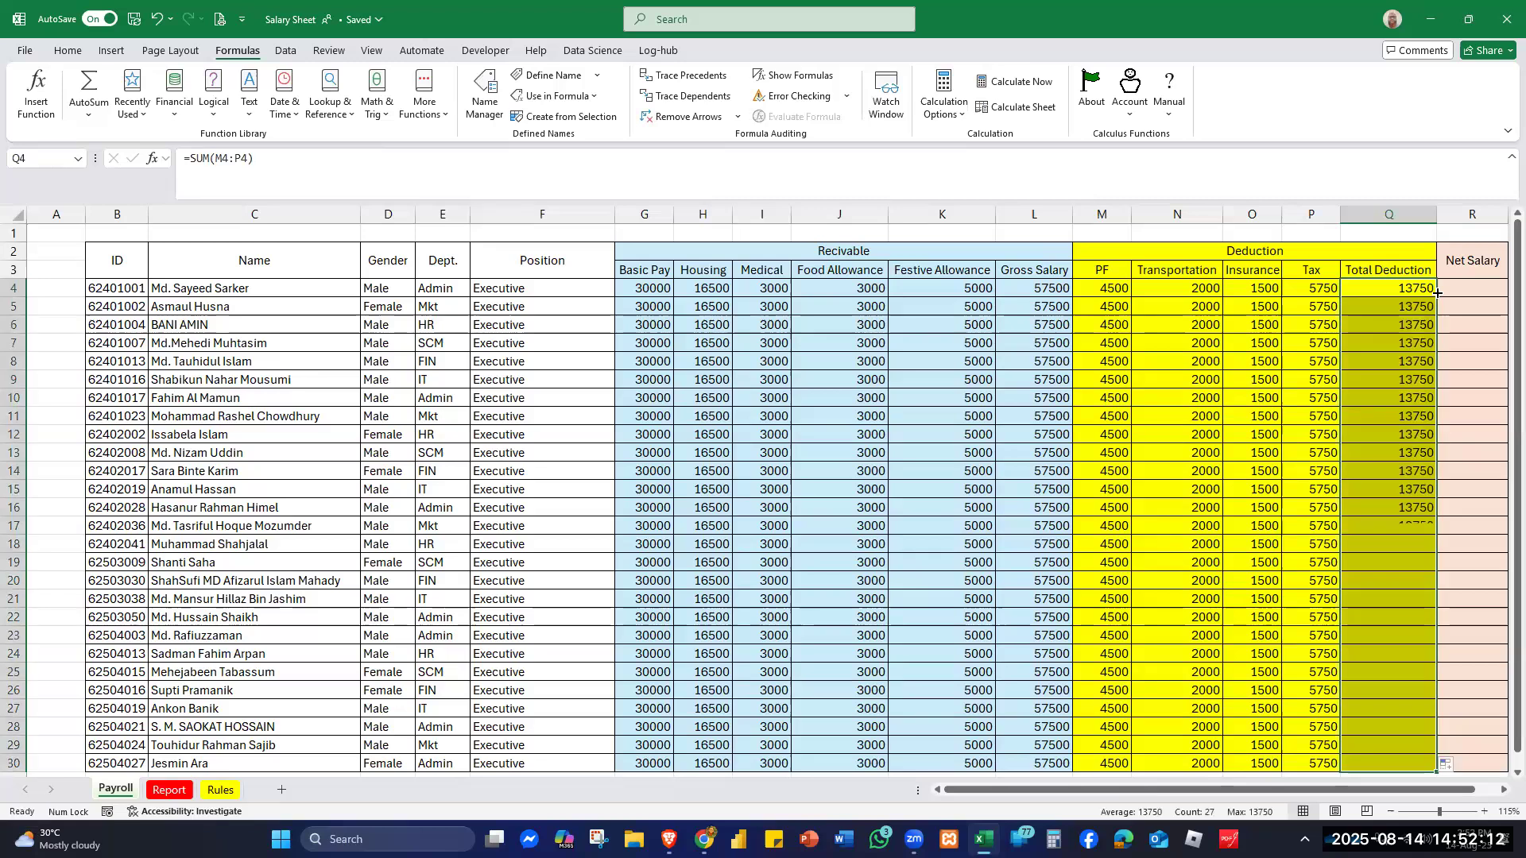
pyautogui.scroll(-3, 1281, 604)
pyautogui.scroll(3, 1443, 493)
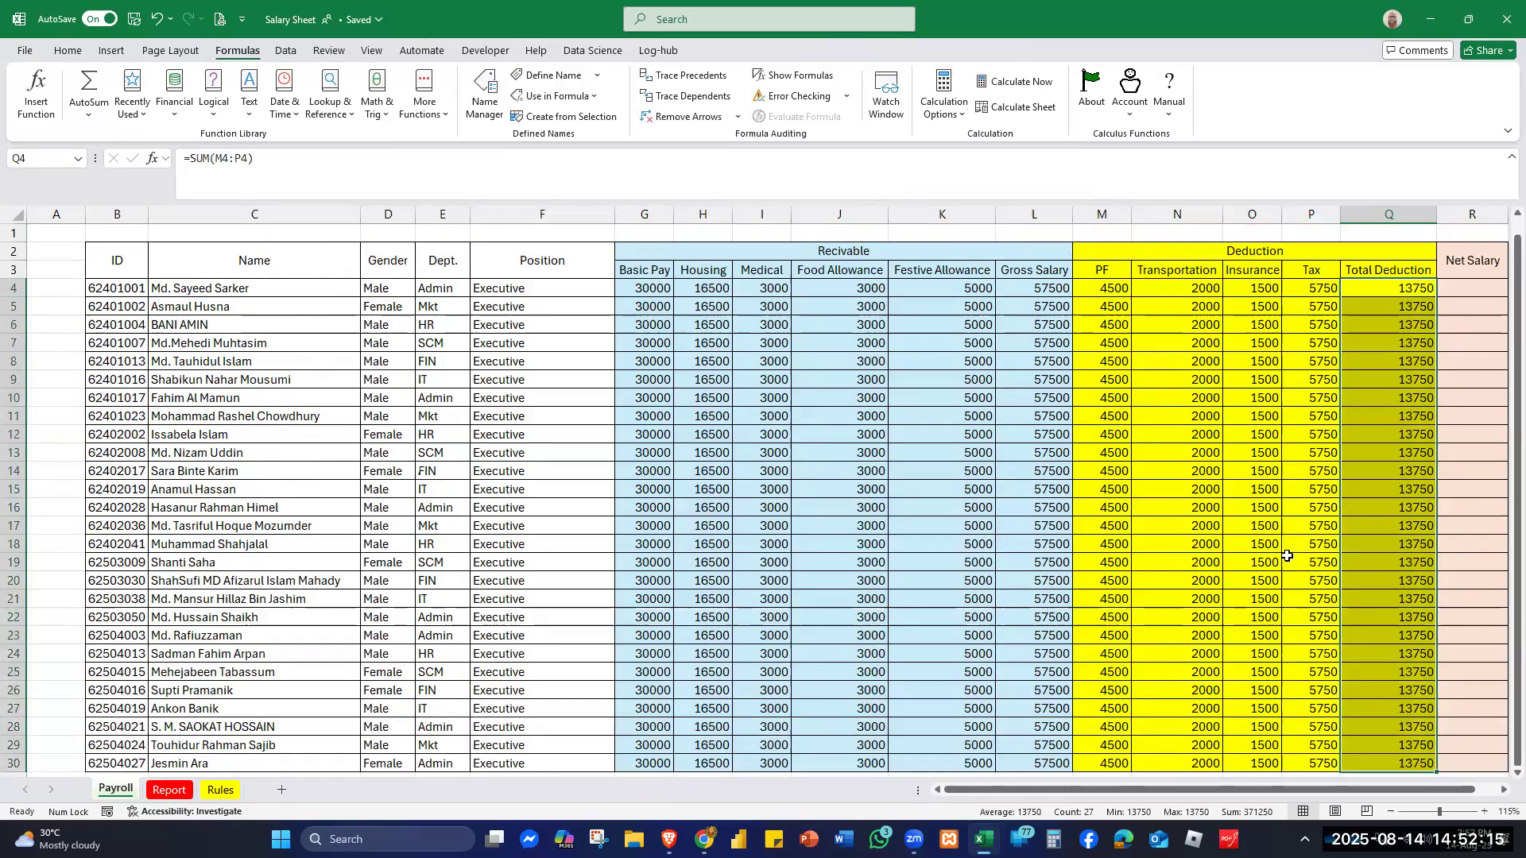
pyautogui.click(1470, 288)
# - Enter =L4-Q4 in R4 and fill it down to R30, giving 43750 per employee
pyautogui.write('=')
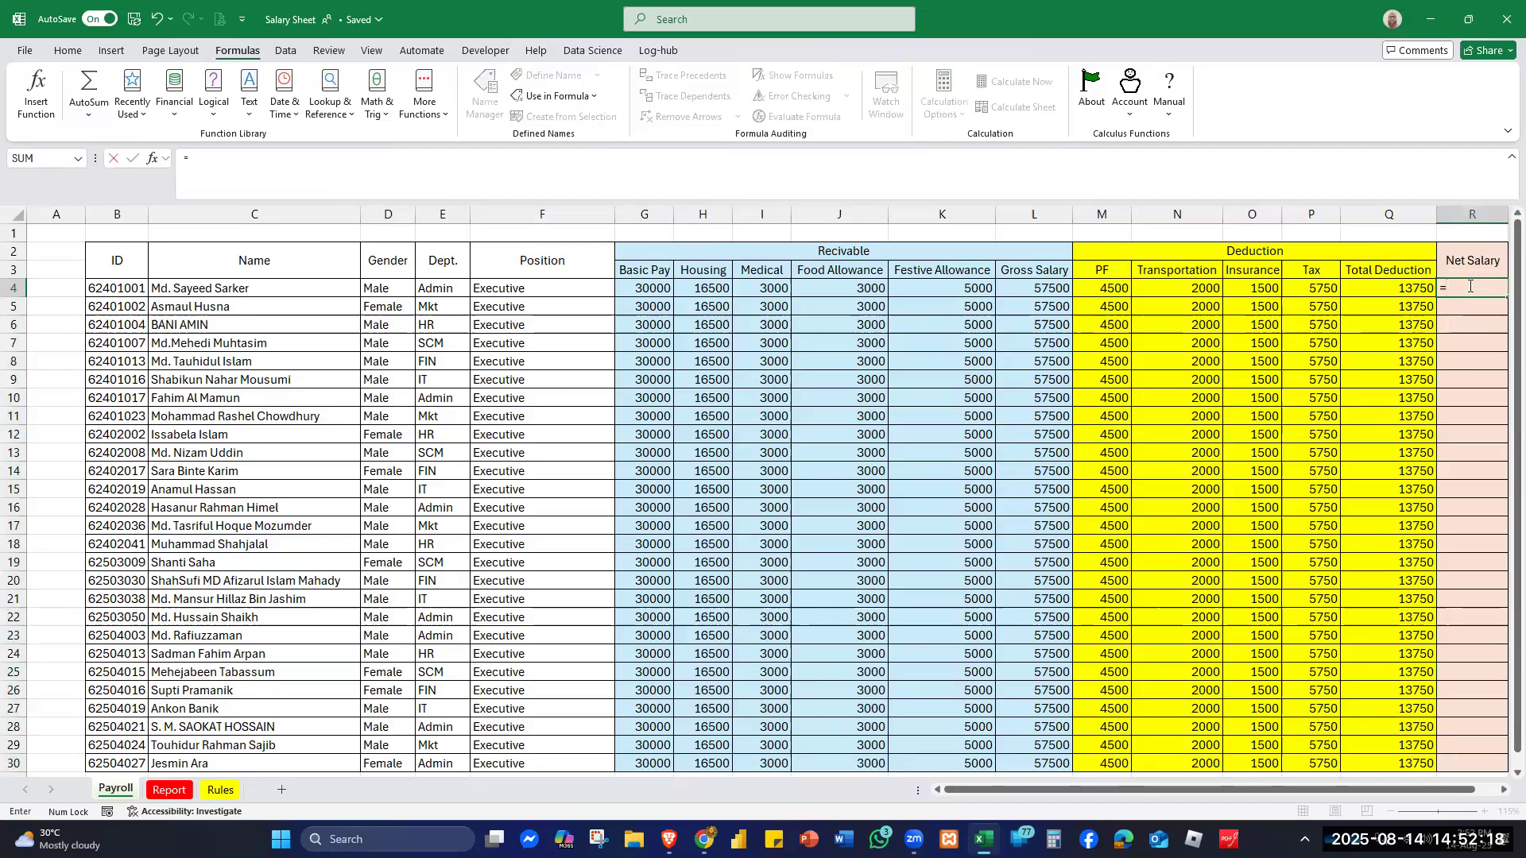
pyautogui.click(1032, 287)
pyautogui.write('-')
pyautogui.click(1381, 290)
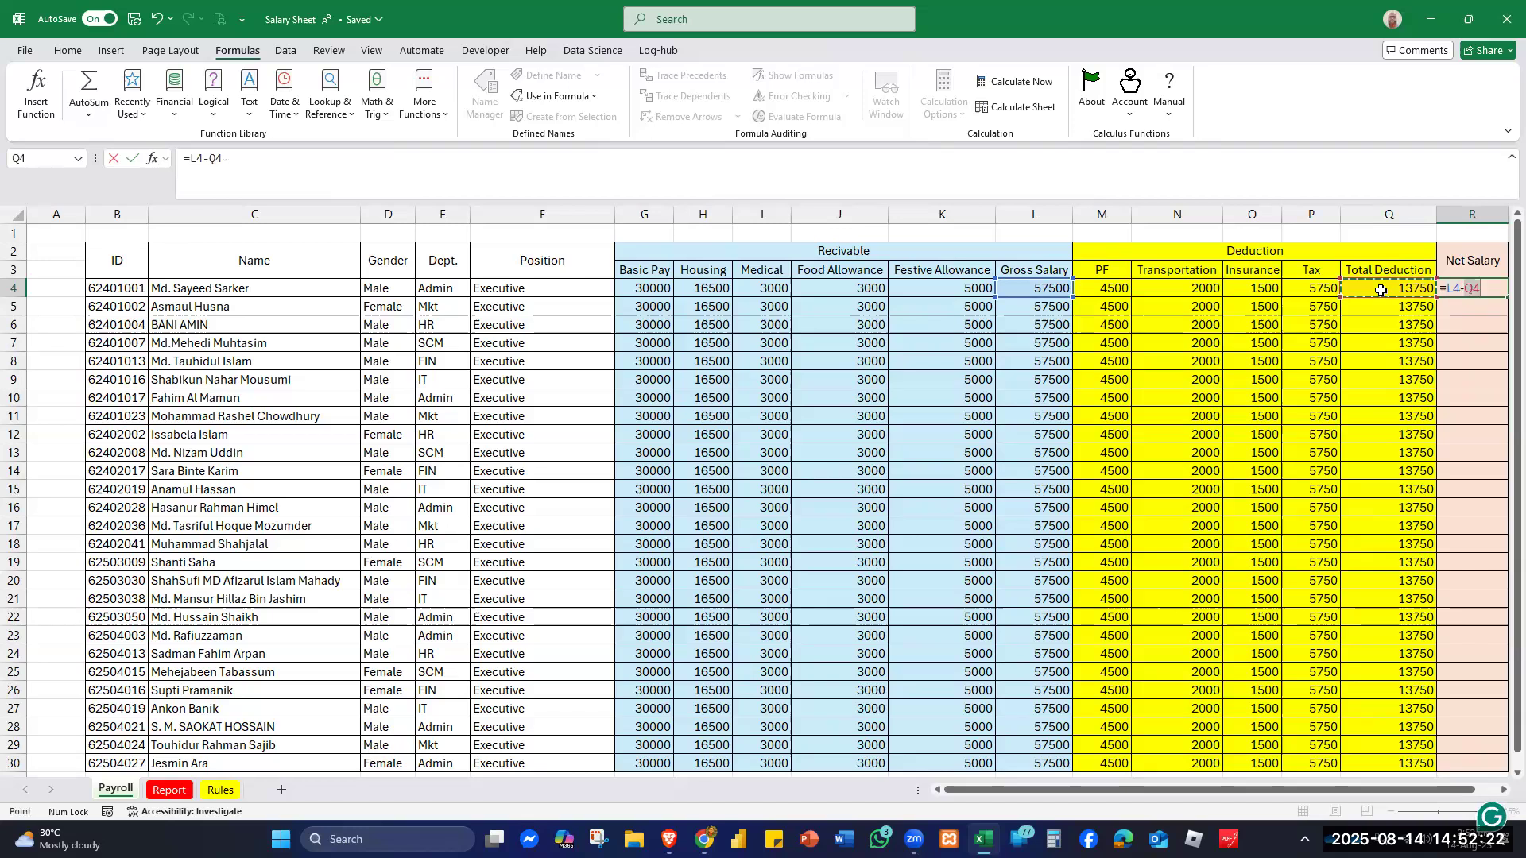
pyautogui.press('Return')
pyautogui.click(1473, 291)
pyautogui.doubleClick(1507, 297)
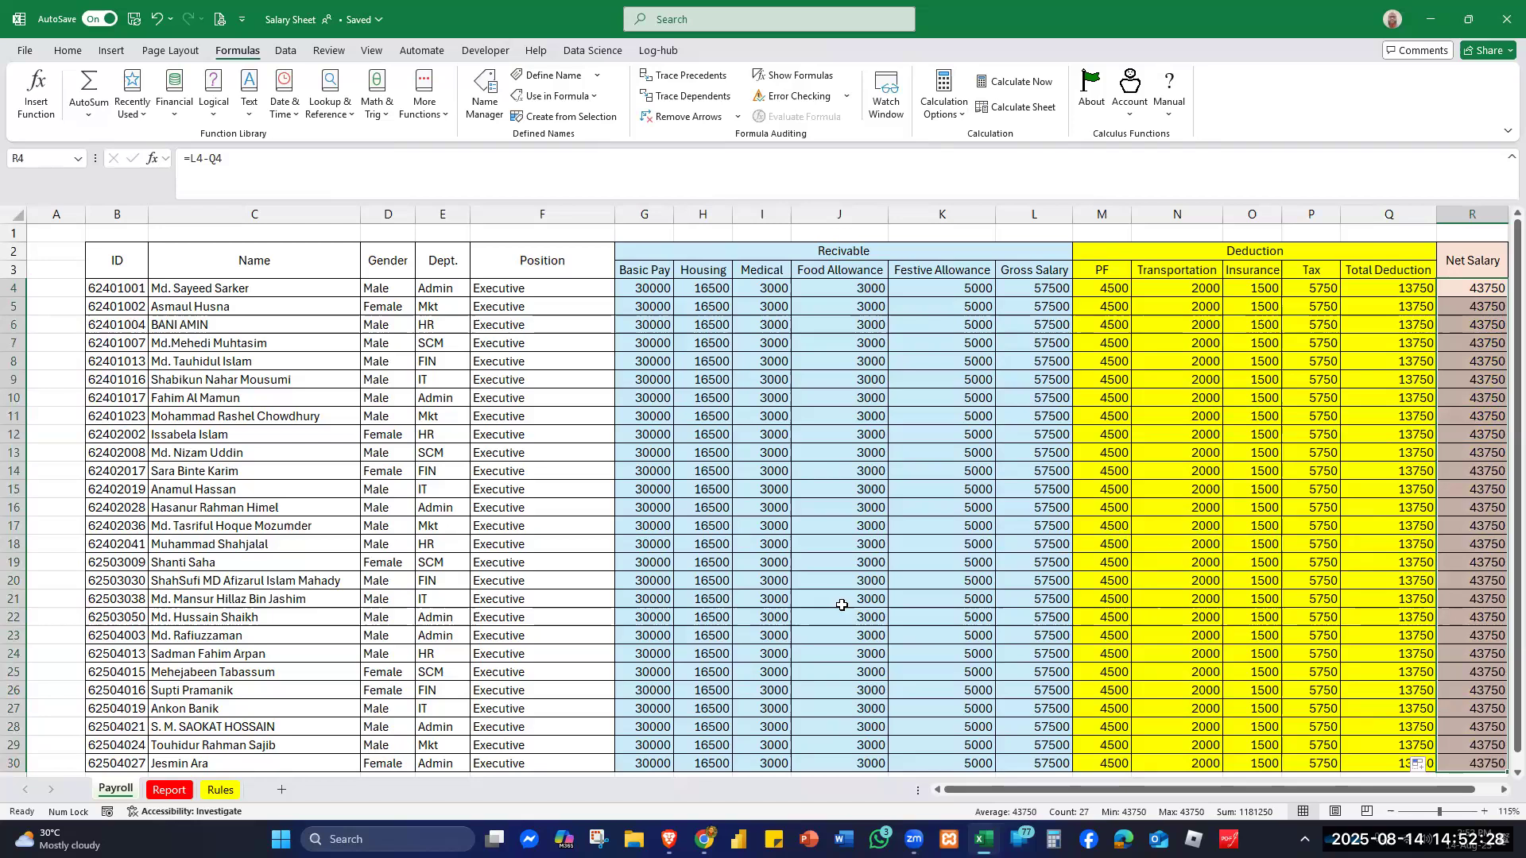
pyautogui.scroll(-1, 841, 605)
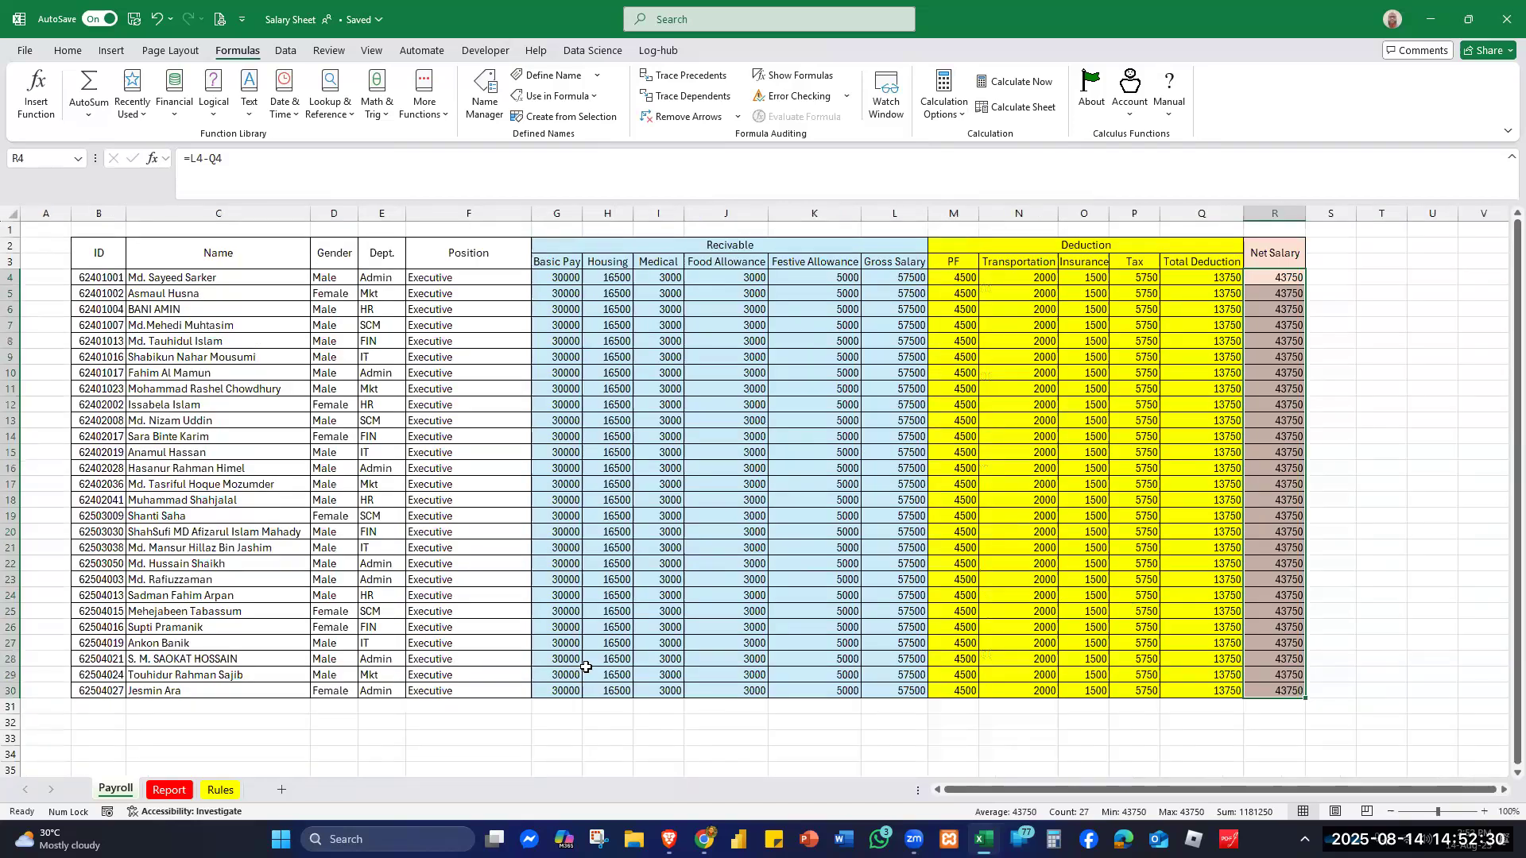
# - Apply Comma Style to Net Salary cells R4:R30 so each shows 43,750.00
pyautogui.click(1366, 426)
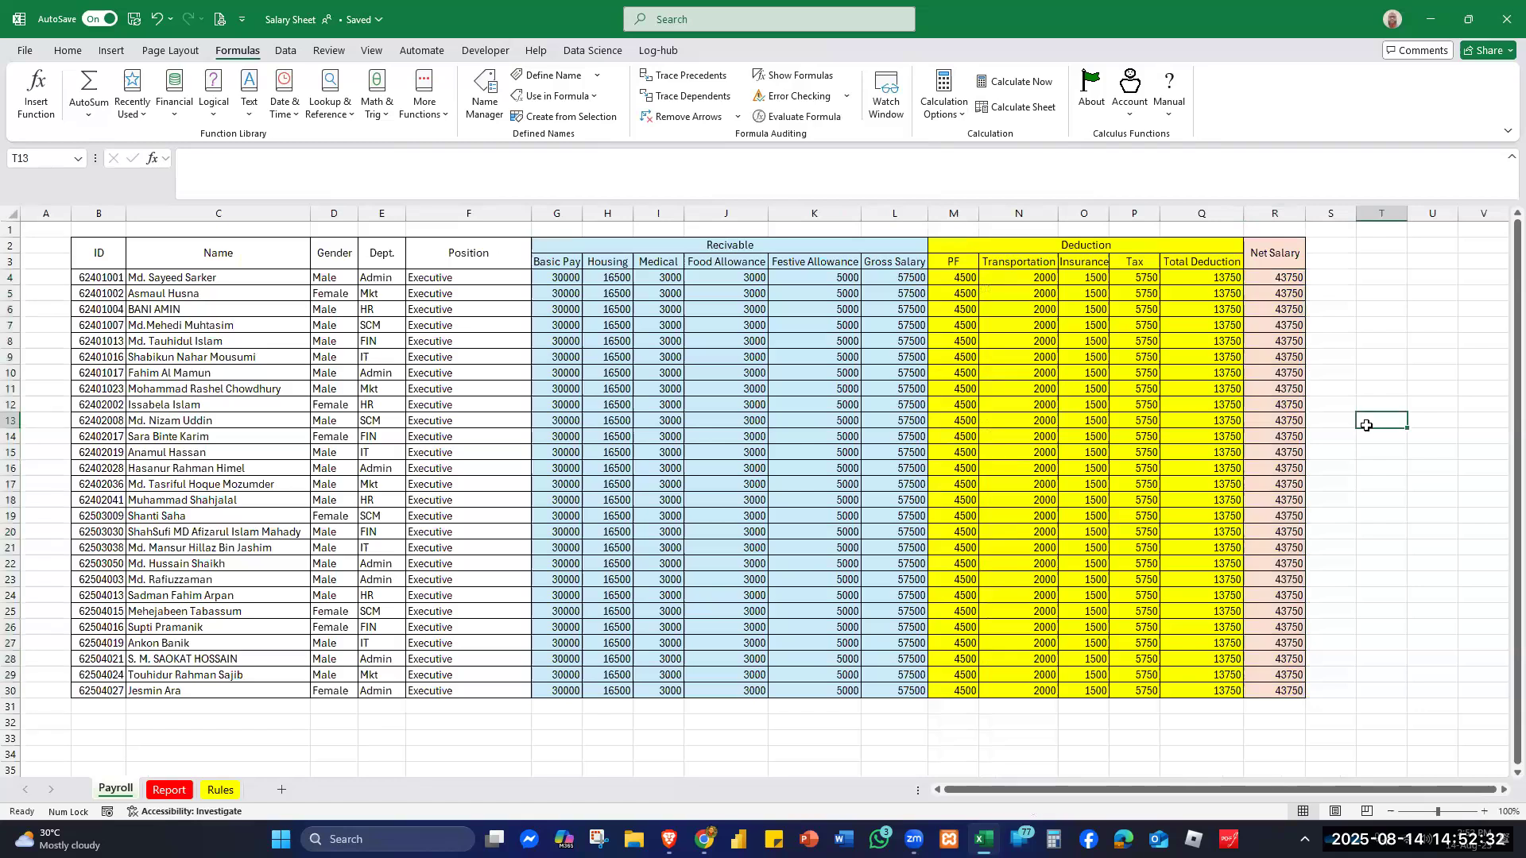
pyautogui.moveTo(1276, 278); pyautogui.dragTo(1252, 691)
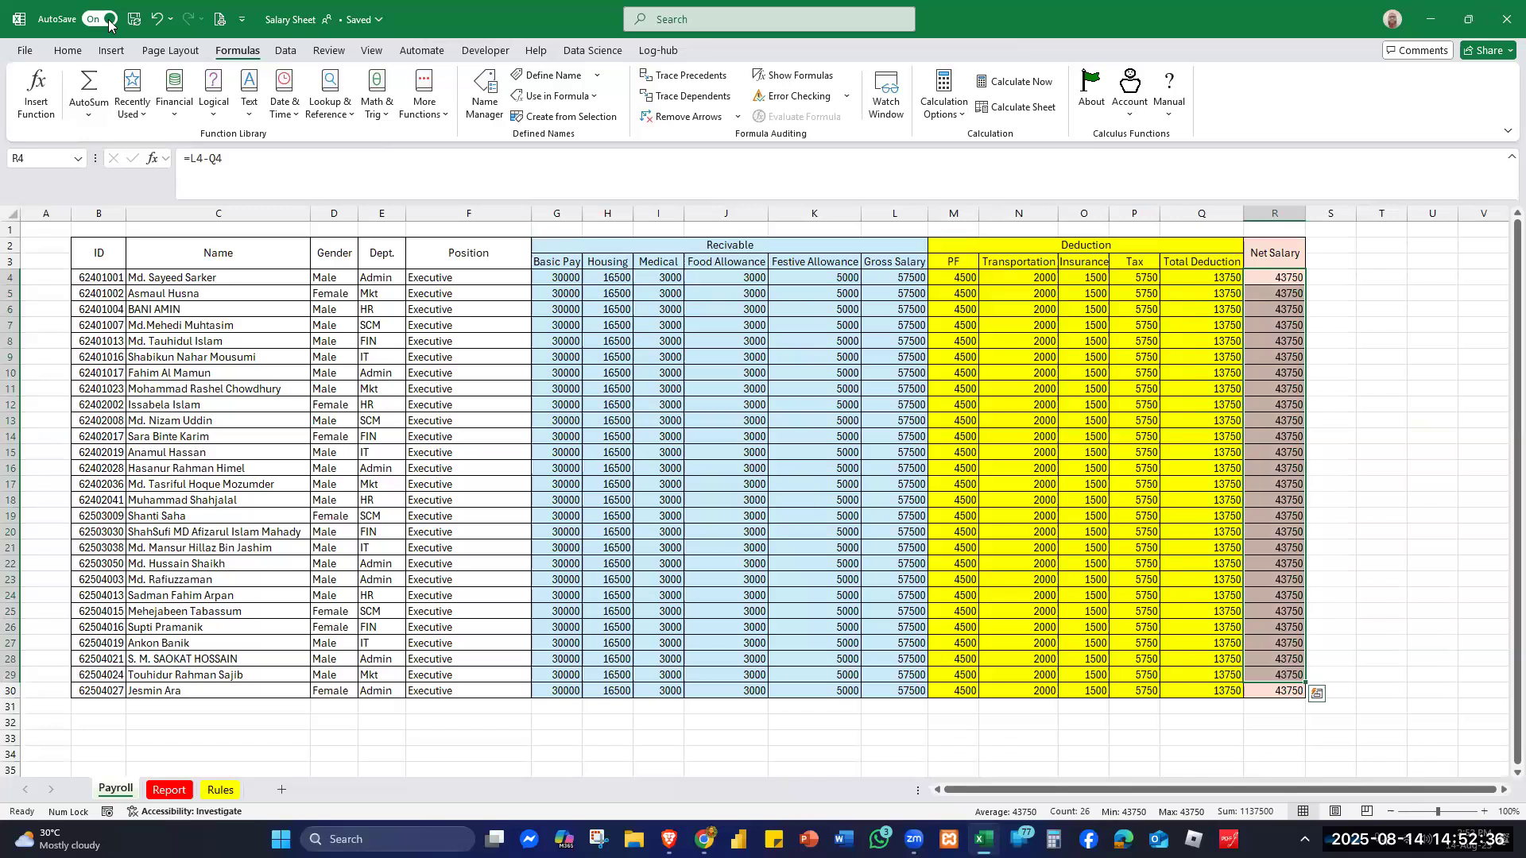
pyautogui.click(68, 50)
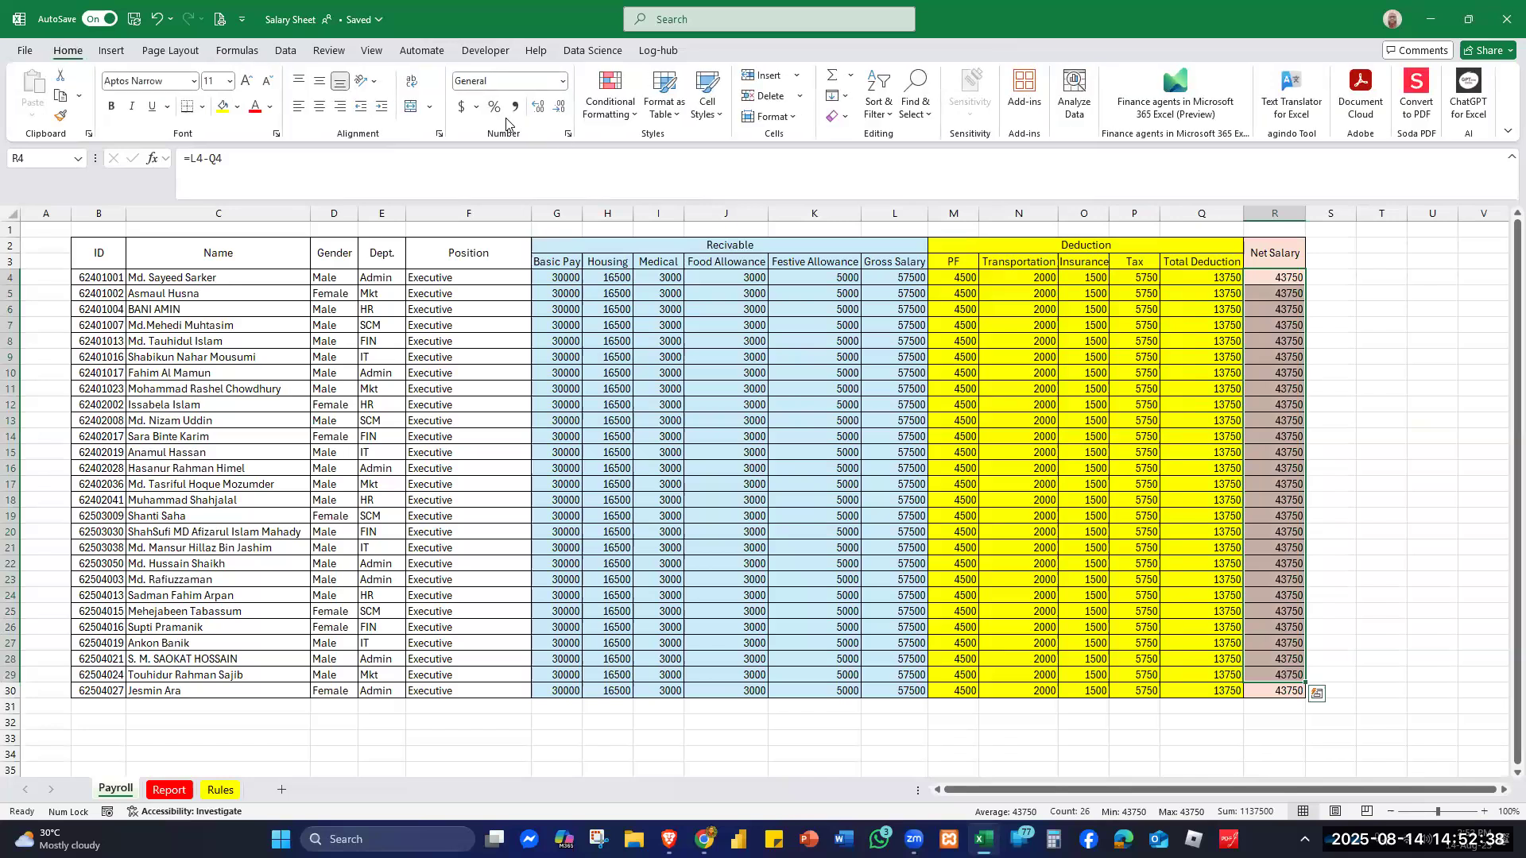
pyautogui.click(515, 107)
pyautogui.click(1397, 384)
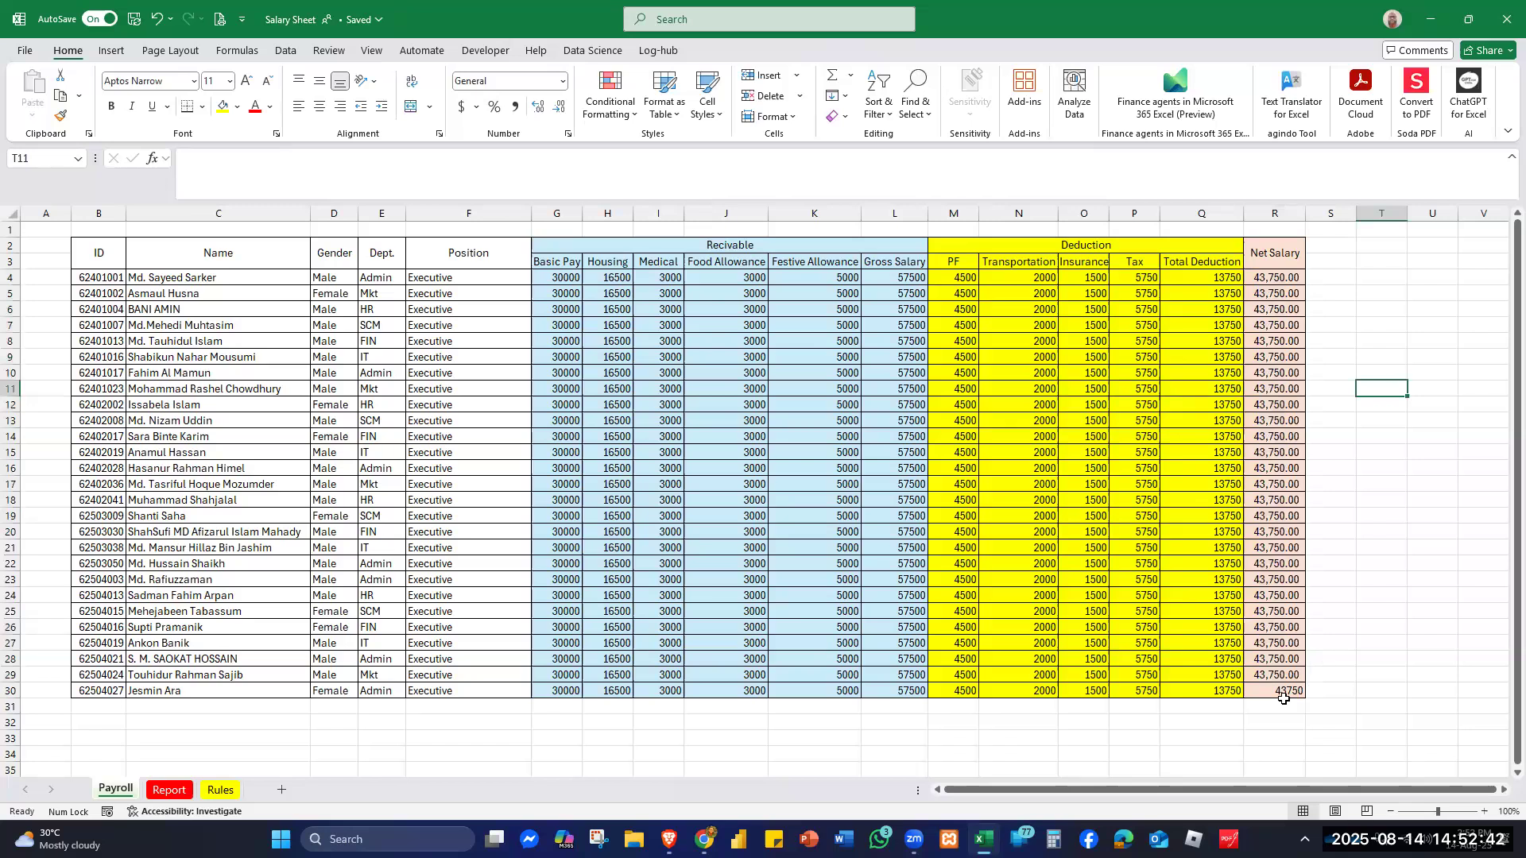
pyautogui.click(1285, 685)
pyautogui.click(515, 106)
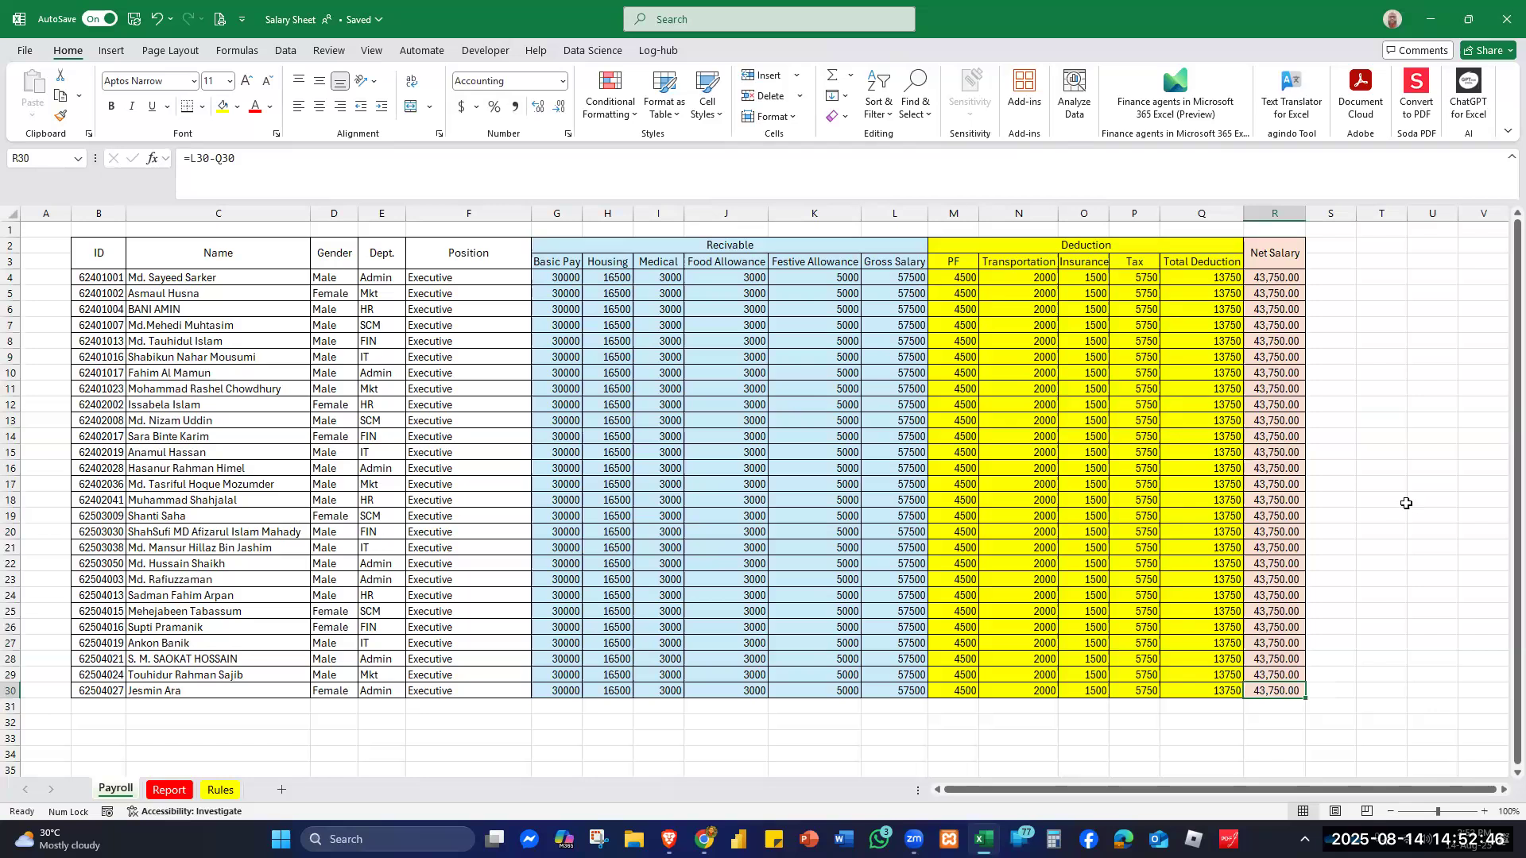
# - Bold the header labels in B2:R3, from ID through Net Salary
pyautogui.click(105, 255)
pyautogui.moveTo(481, 251); pyautogui.dragTo(1272, 255)
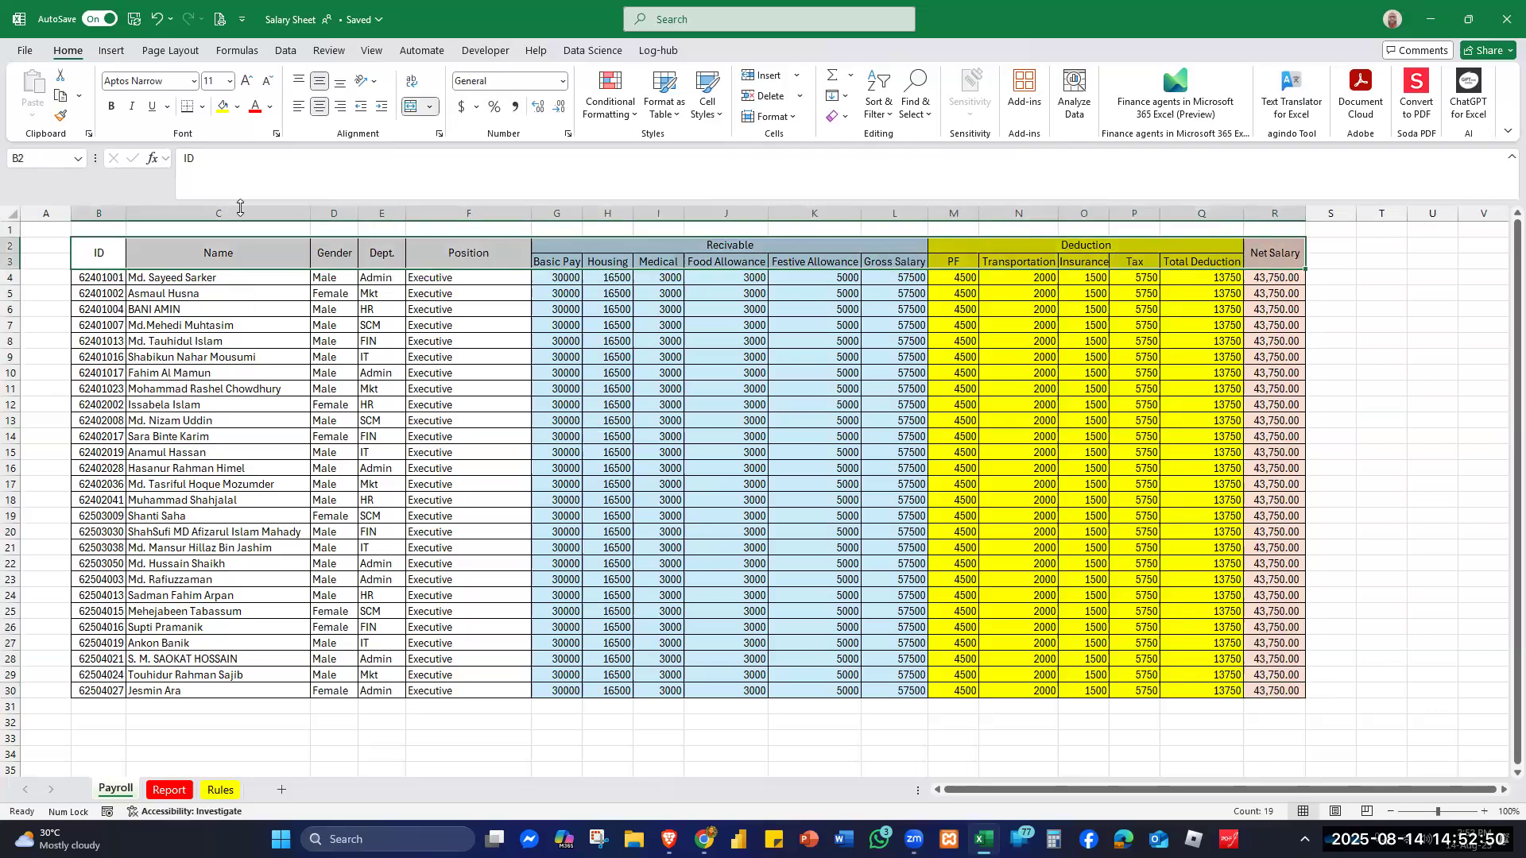
pyautogui.click(111, 105)
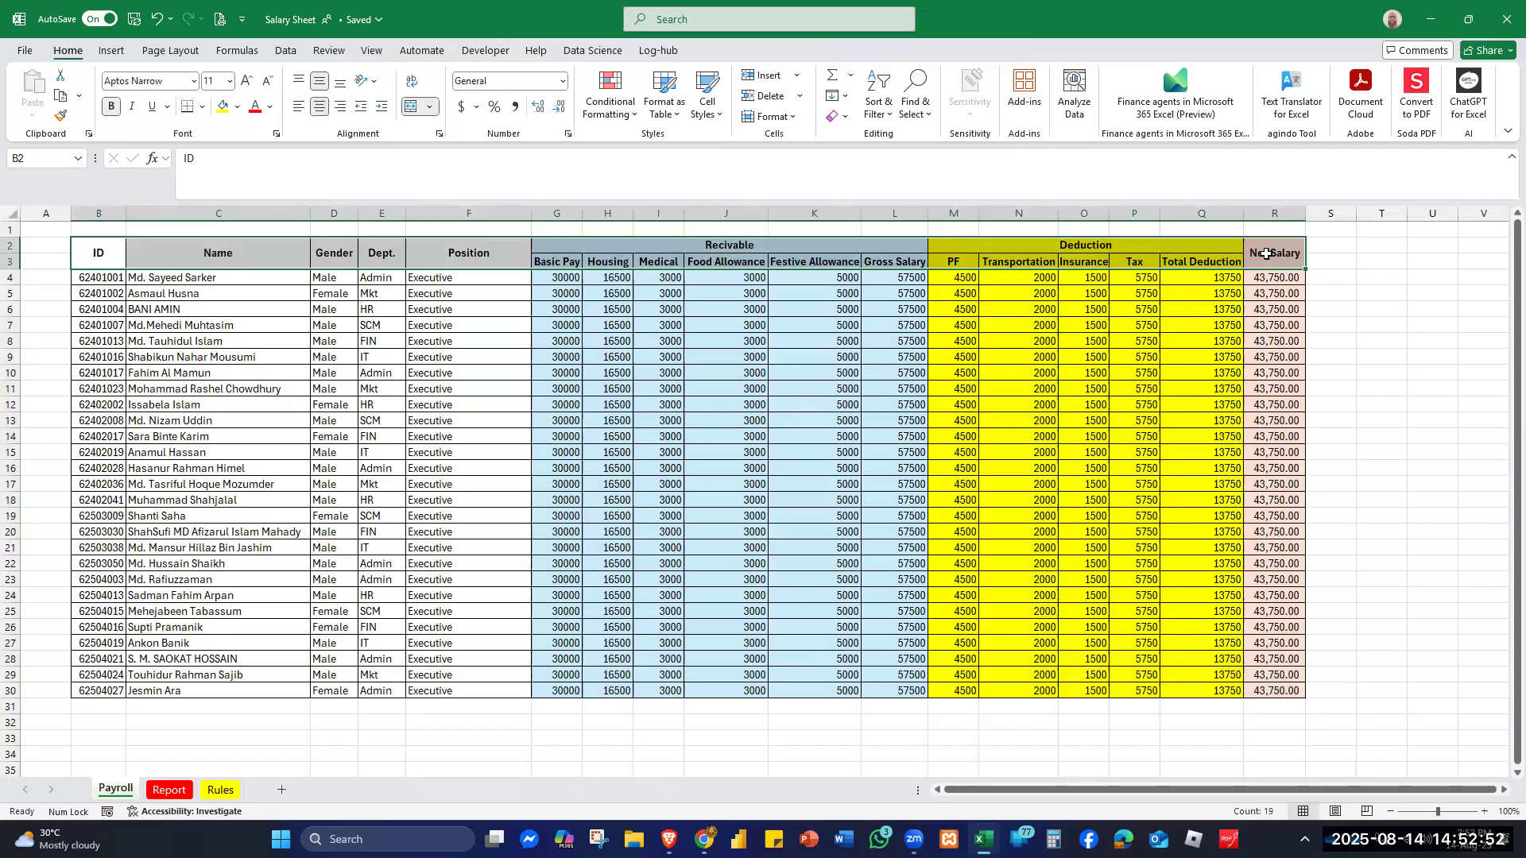
pyautogui.click(1441, 437)
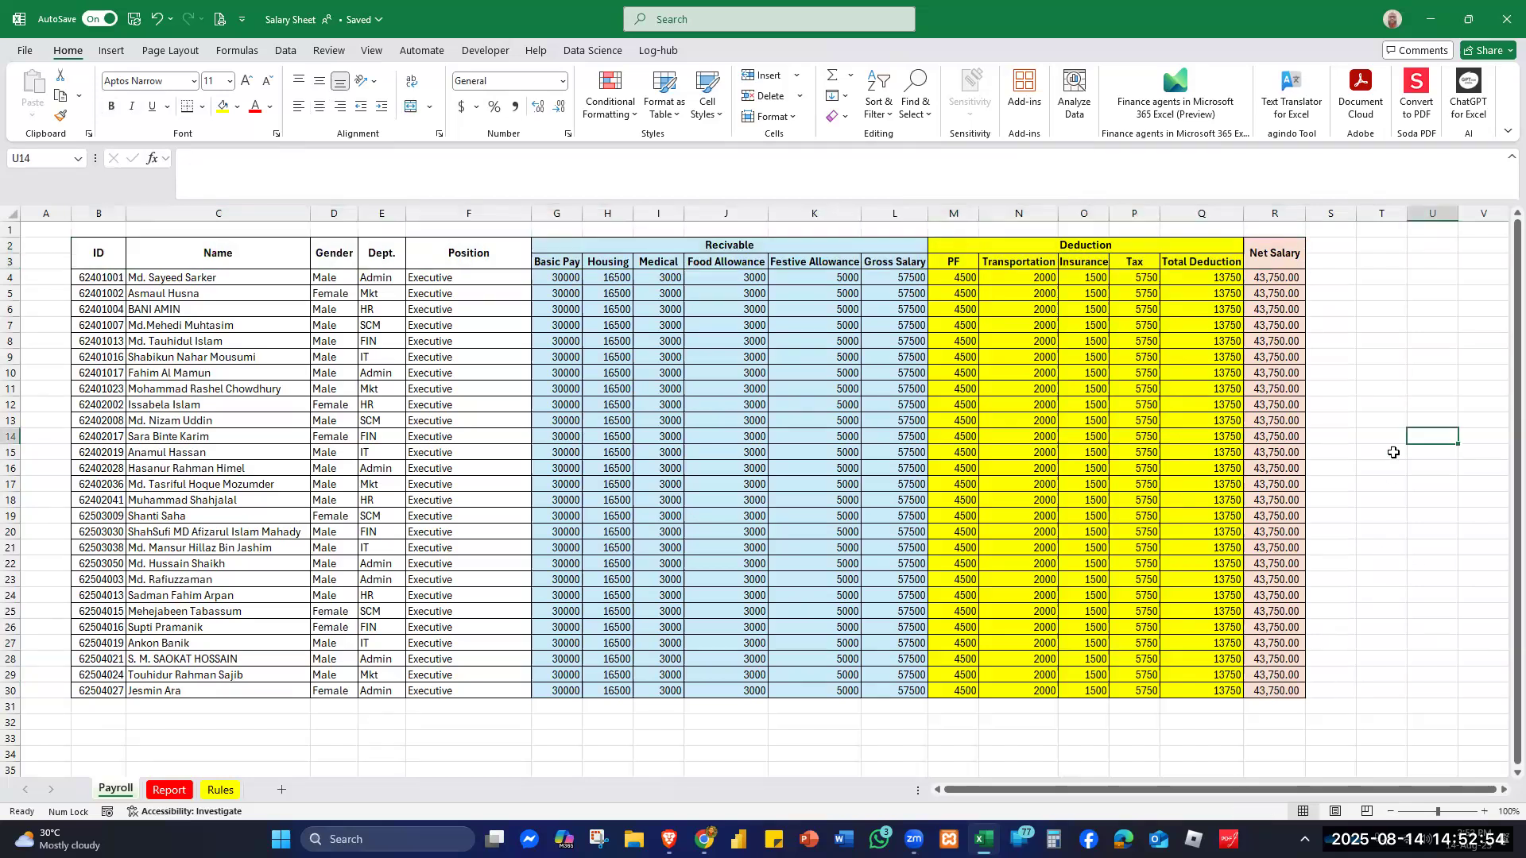